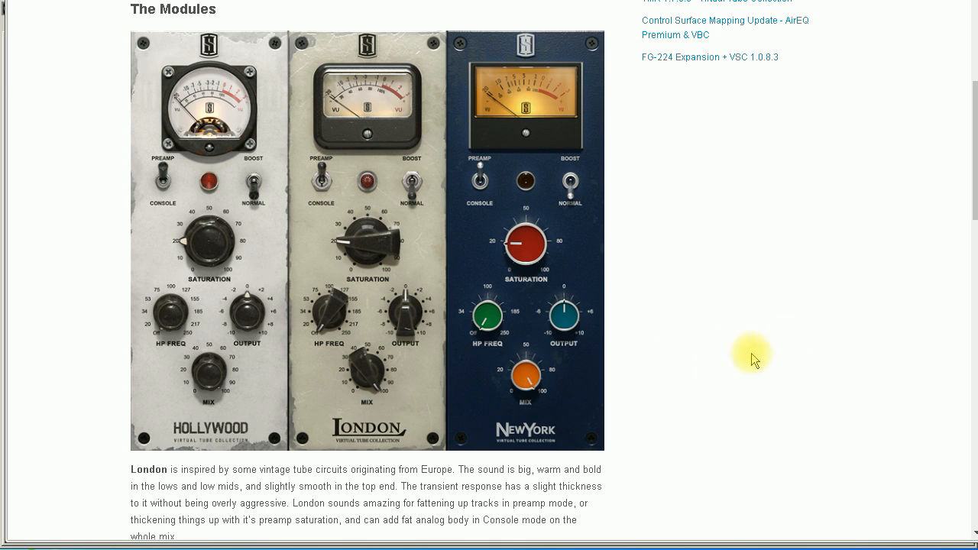
# Step: Read the London, New York and Hollywood module descriptions under The Modules image
pyautogui.moveTo(974, 175); pyautogui.dragTo(975, 191)
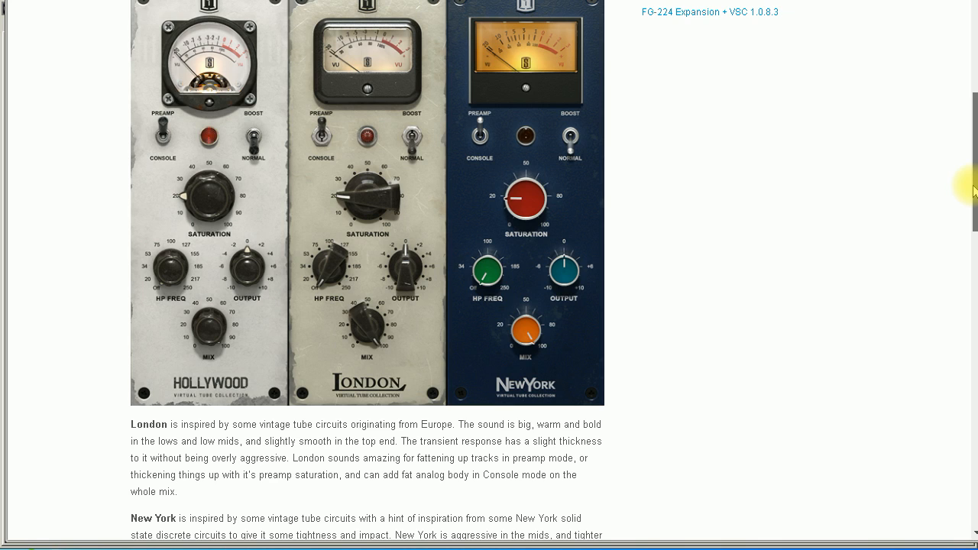
pyautogui.moveTo(974, 186); pyautogui.dragTo(975, 188)
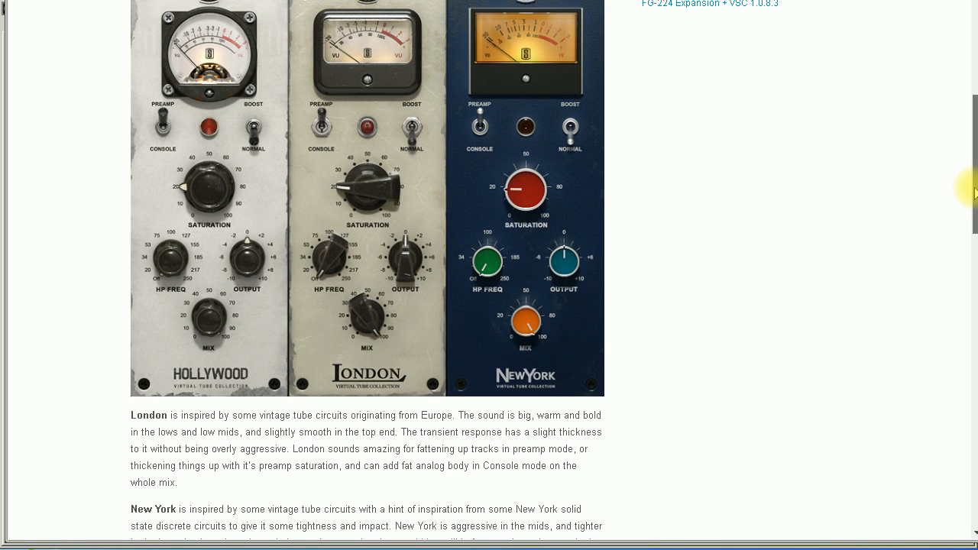
pyautogui.moveTo(975, 191); pyautogui.dragTo(974, 222)
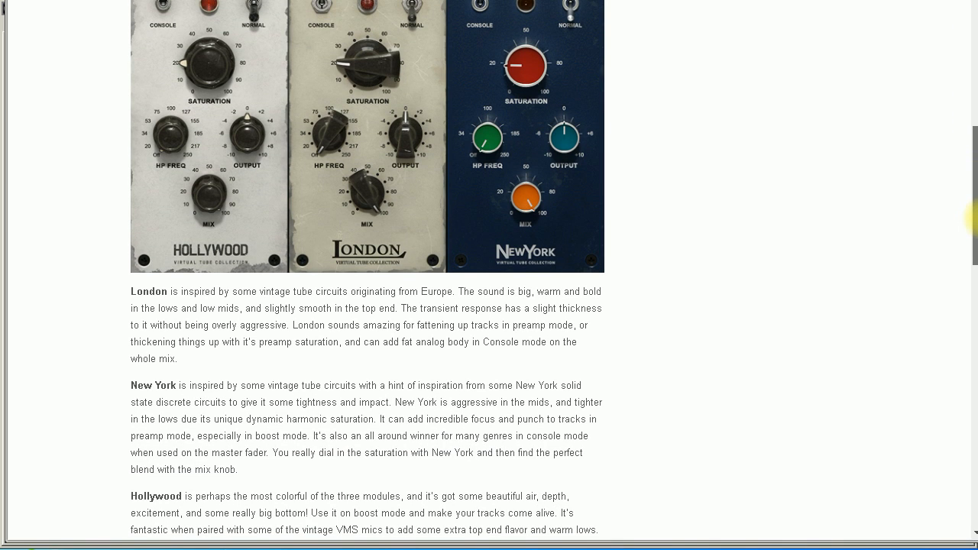
pyautogui.moveTo(973, 219); pyautogui.dragTo(973, 217)
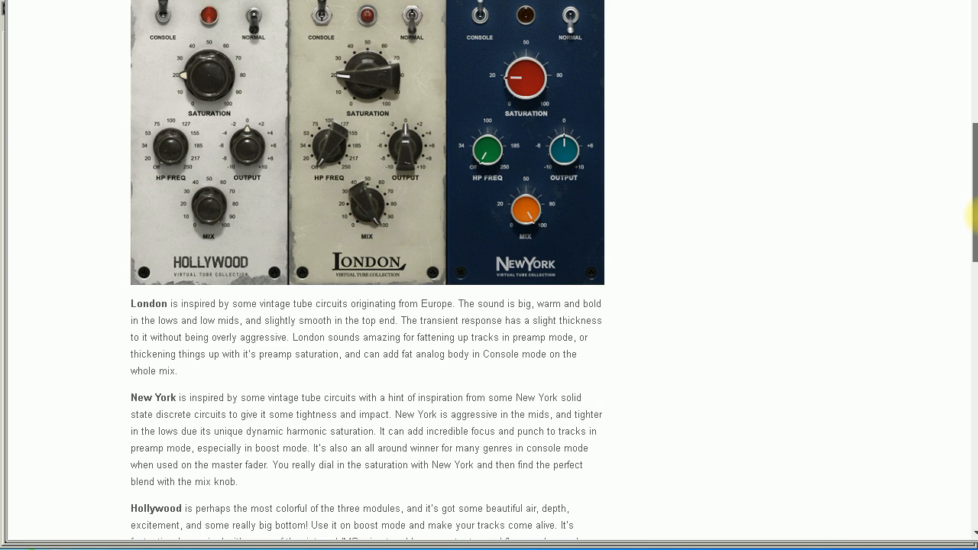
pyautogui.scroll(1, 976, 215)
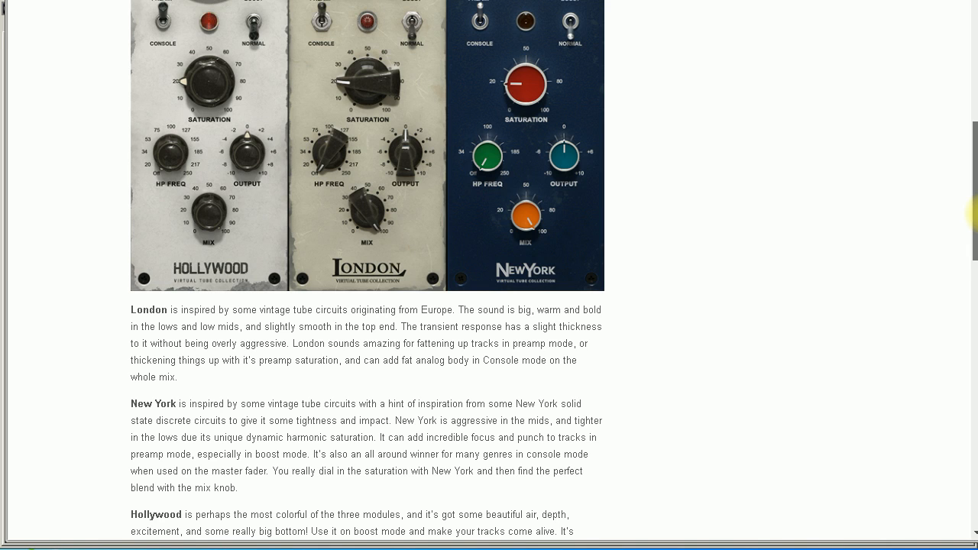
pyautogui.scroll(1, 976, 216)
pyautogui.scroll(-4, 975, 215)
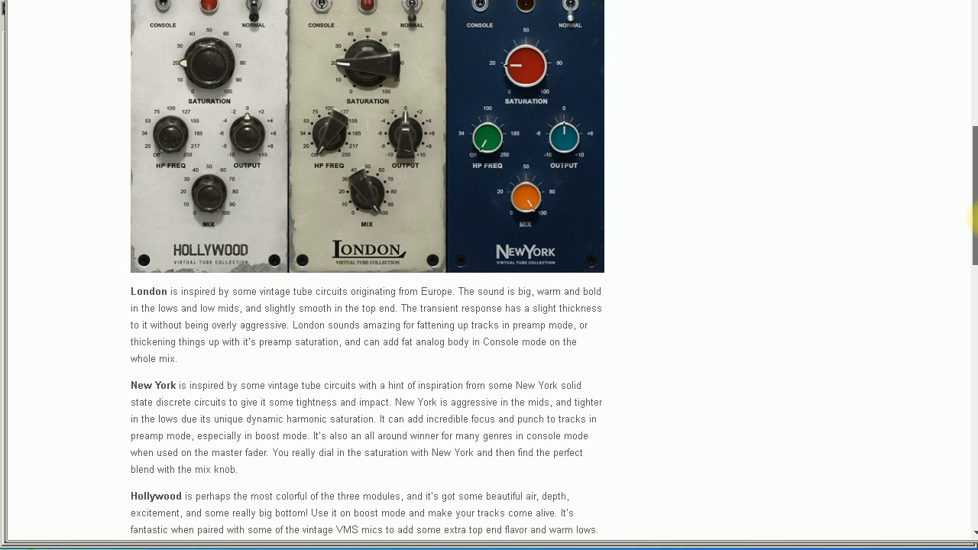
pyautogui.scroll(1, 975, 218)
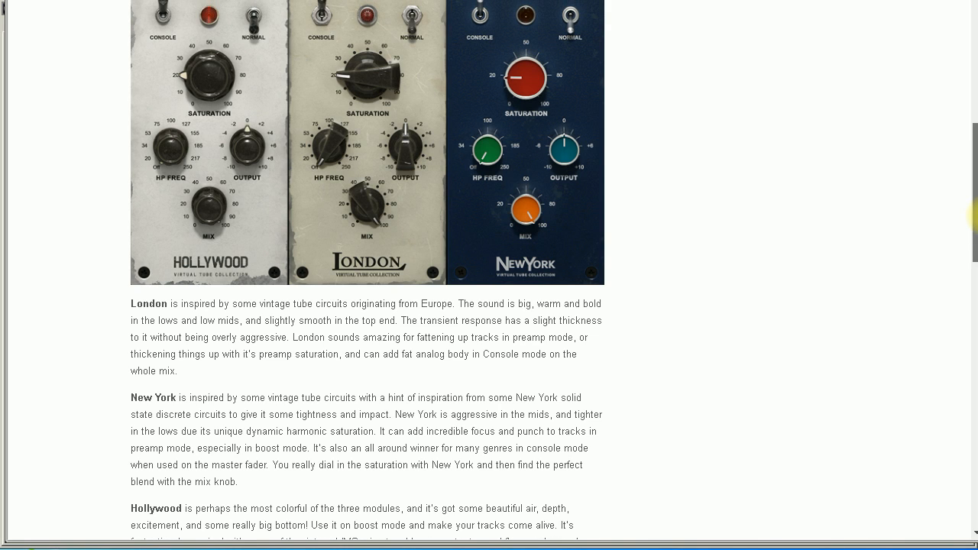
pyautogui.scroll(1, 975, 217)
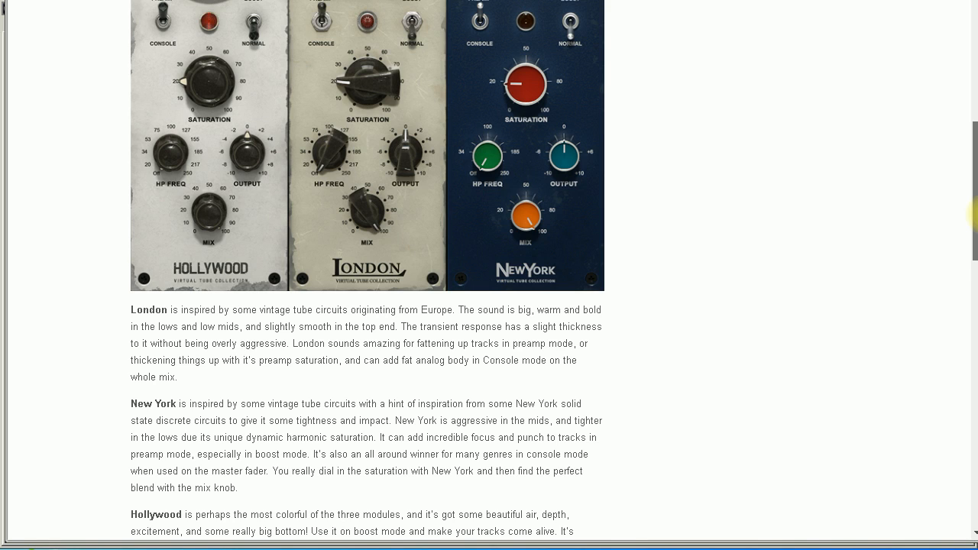
pyautogui.moveTo(973, 178); pyautogui.dragTo(973, 205)
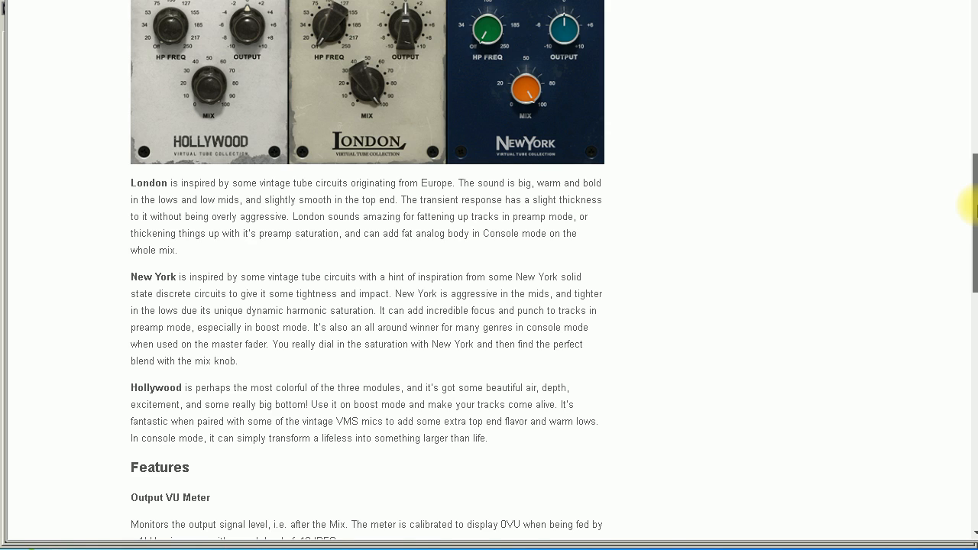
pyautogui.moveTo(973, 205); pyautogui.dragTo(973, 203)
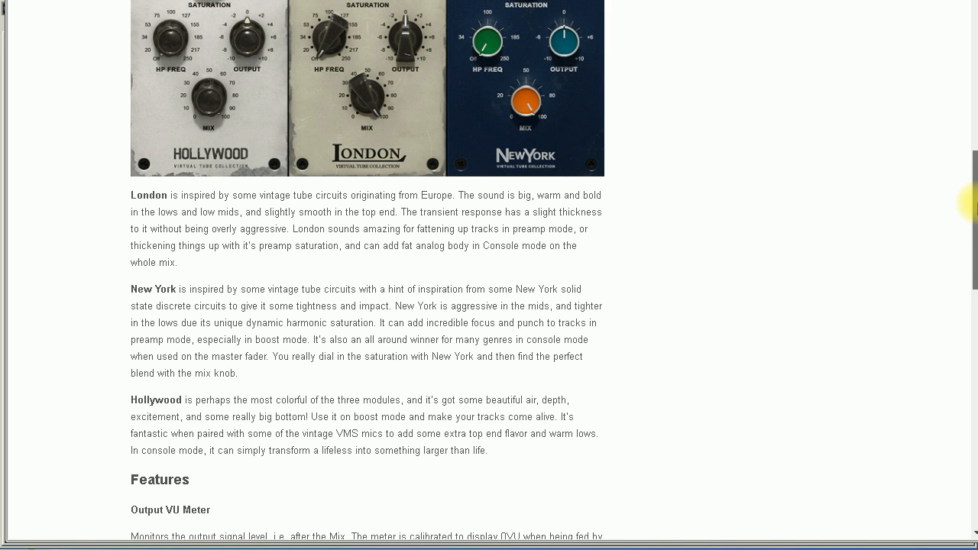
pyautogui.moveTo(971, 203); pyautogui.dragTo(971, 201)
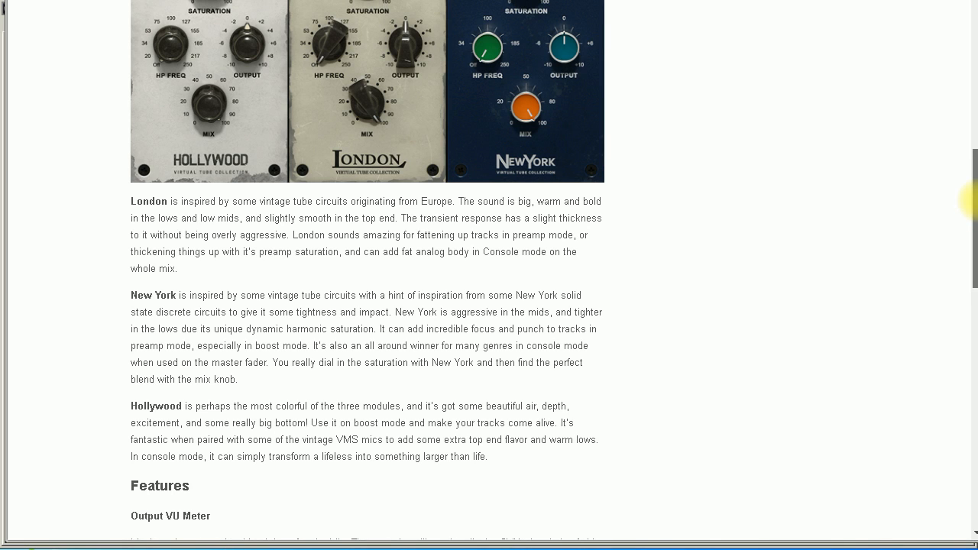
pyautogui.moveTo(969, 201); pyautogui.dragTo(968, 200)
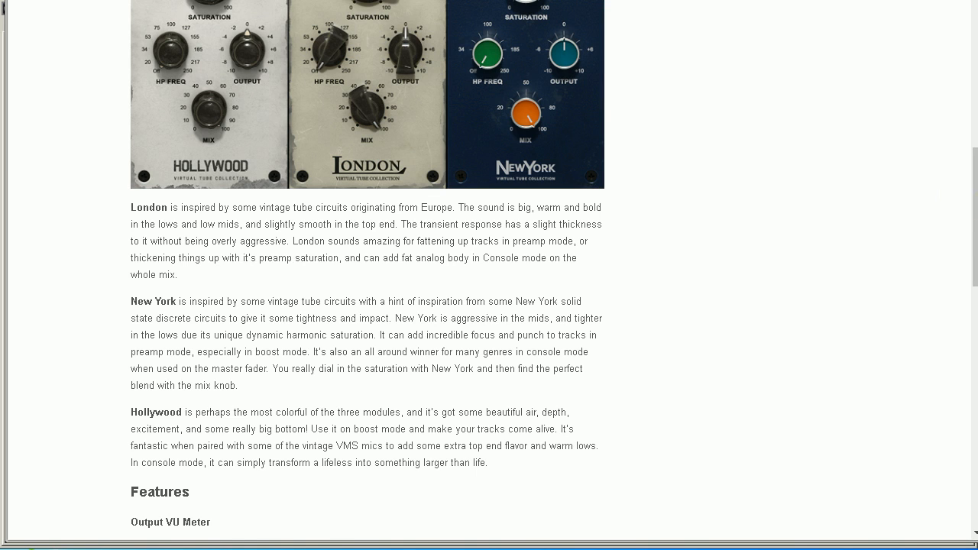
# Step: Compare the pictured controls of the three tube modules with their descriptions and the first Features entries
pyautogui.moveTo(973, 238); pyautogui.dragTo(972, 287)
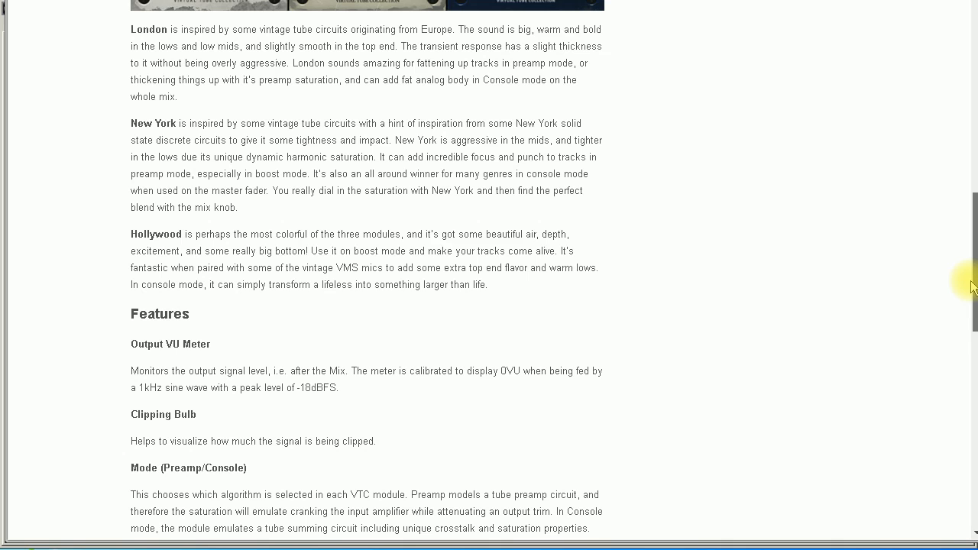
pyautogui.moveTo(972, 286); pyautogui.dragTo(969, 189)
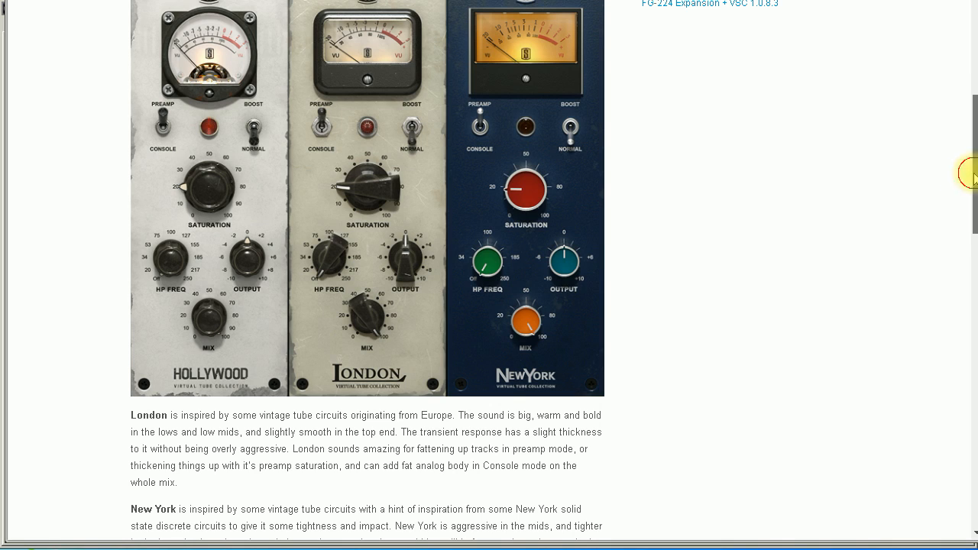
pyautogui.moveTo(975, 179); pyautogui.dragTo(975, 238)
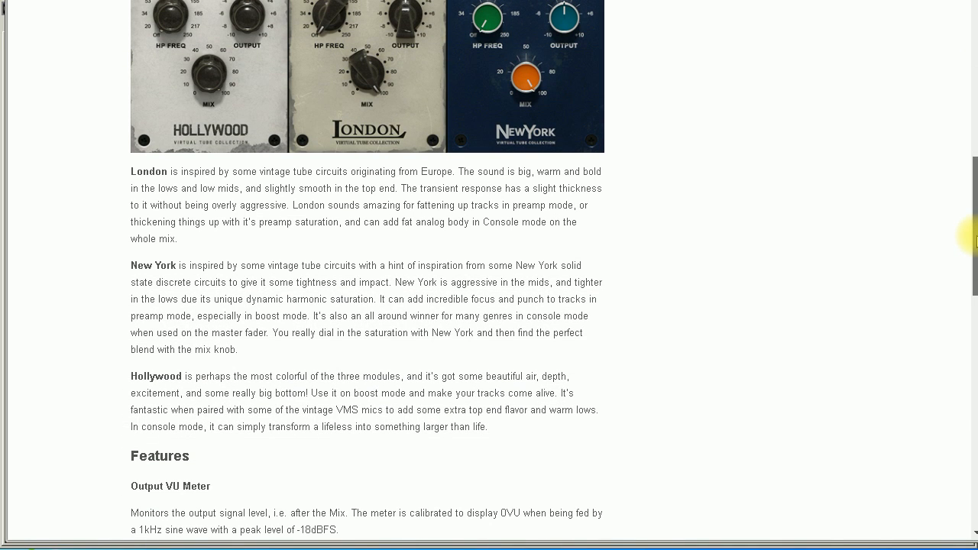
pyautogui.moveTo(975, 238); pyautogui.dragTo(975, 242)
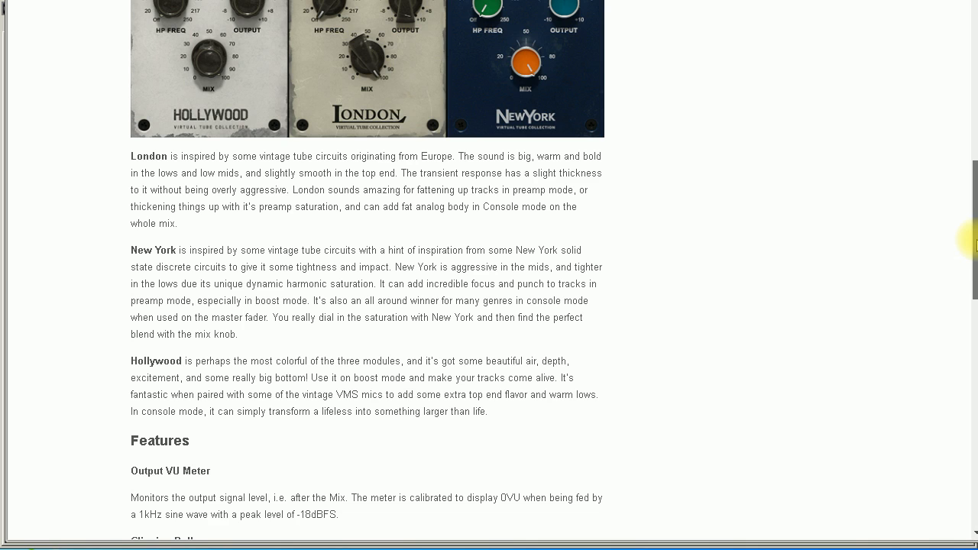
pyautogui.moveTo(975, 243); pyautogui.dragTo(939, 153)
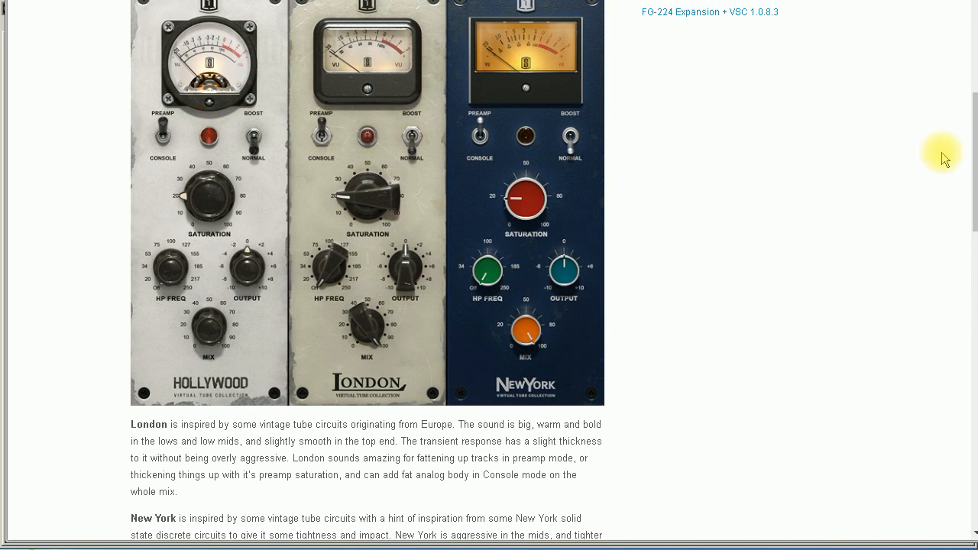
pyautogui.moveTo(970, 148); pyautogui.dragTo(976, 260)
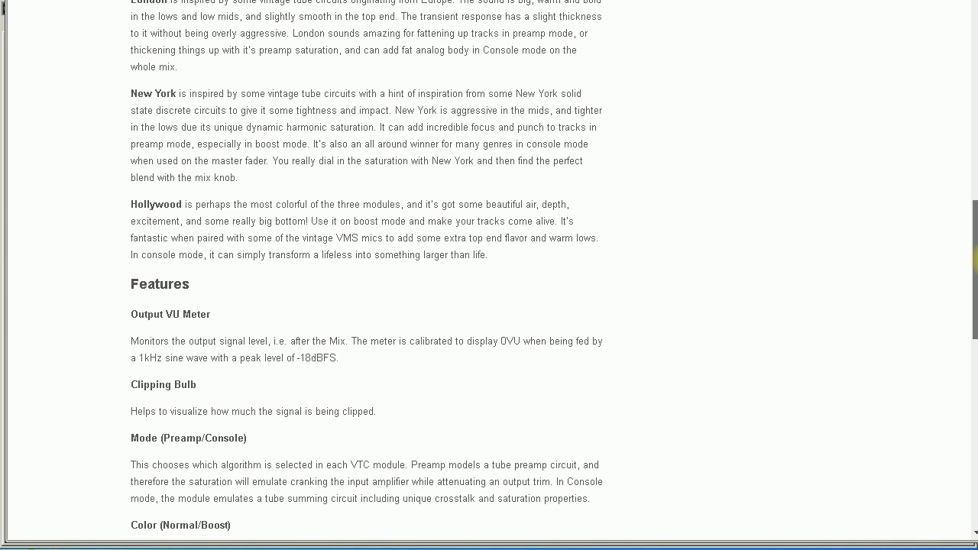
pyautogui.moveTo(974, 259); pyautogui.dragTo(971, 142)
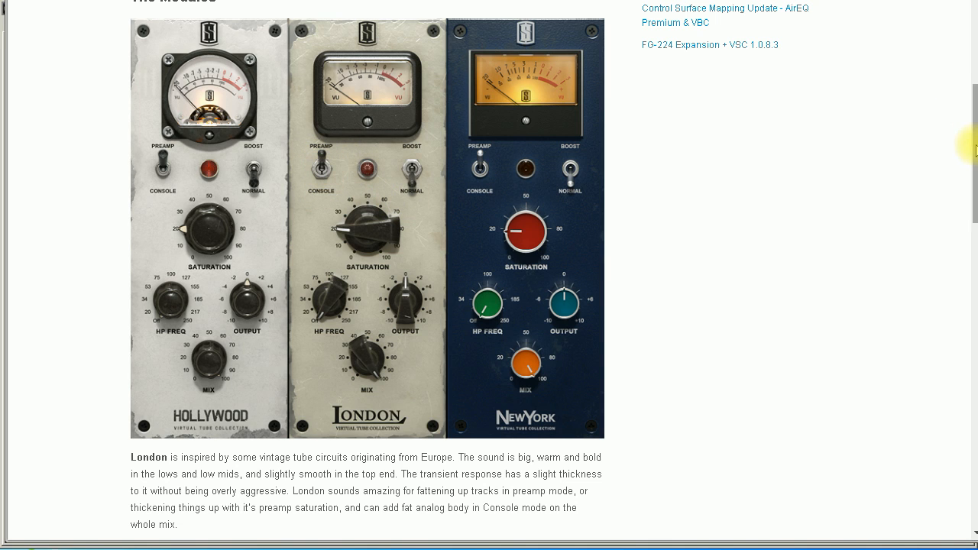
pyautogui.moveTo(973, 145)
pyautogui.mouseDown()
pyautogui.moveTo(964, 149)
pyautogui.moveTo(957, 322)
pyautogui.moveTo(972, 274)
pyautogui.moveTo(963, 148)
pyautogui.mouseUp()
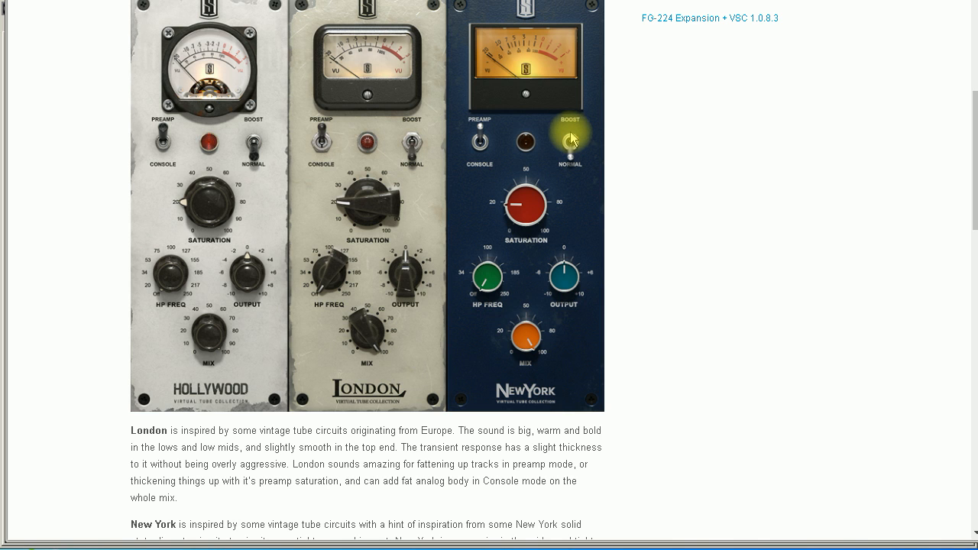
# Step: Review the Features section from Output VU Meter through Mix, checking the described controls against the module image
pyautogui.scroll(-1, 973, 184)
pyautogui.moveTo(973, 183); pyautogui.dragTo(954, 345)
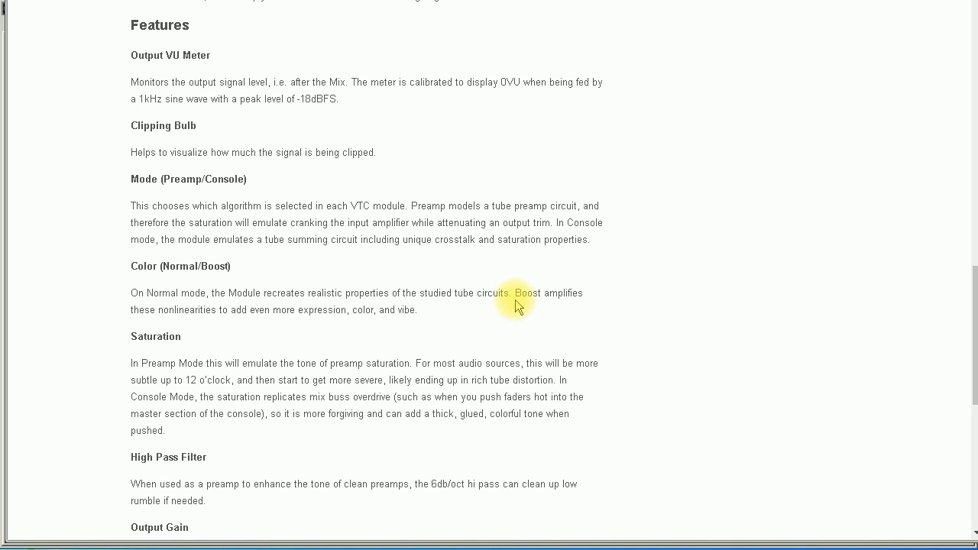
pyautogui.scroll(-1, 515, 302)
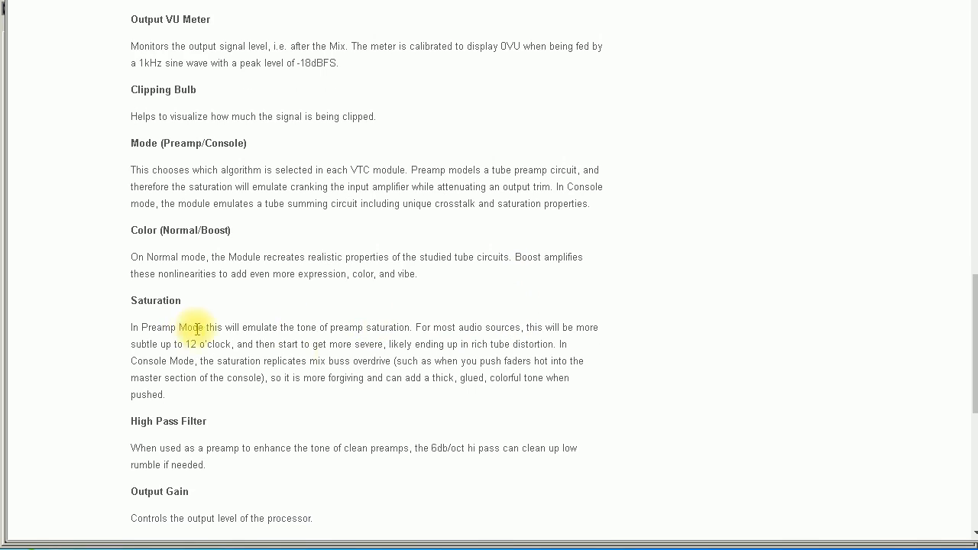
pyautogui.scroll(6, 627, 356)
pyautogui.scroll(2, 627, 357)
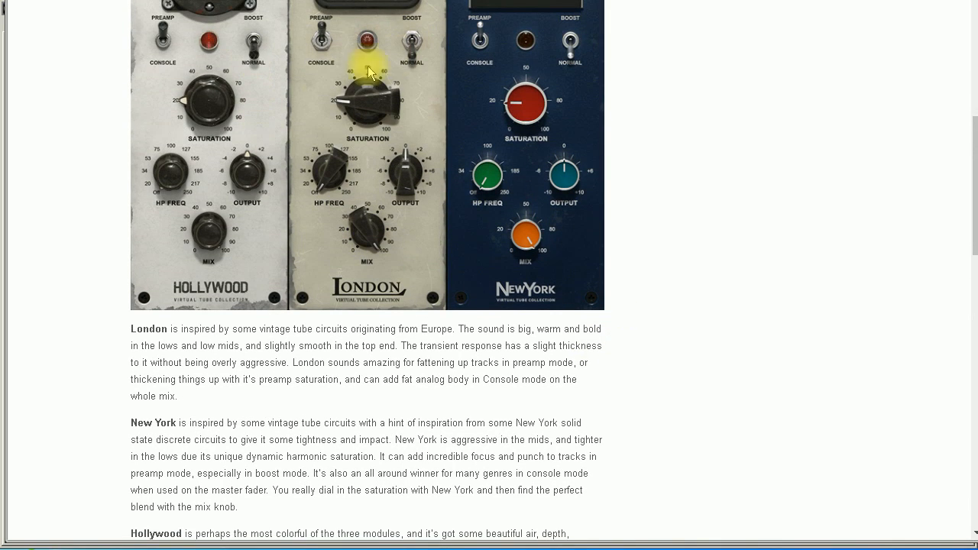
pyautogui.scroll(-4, 515, 208)
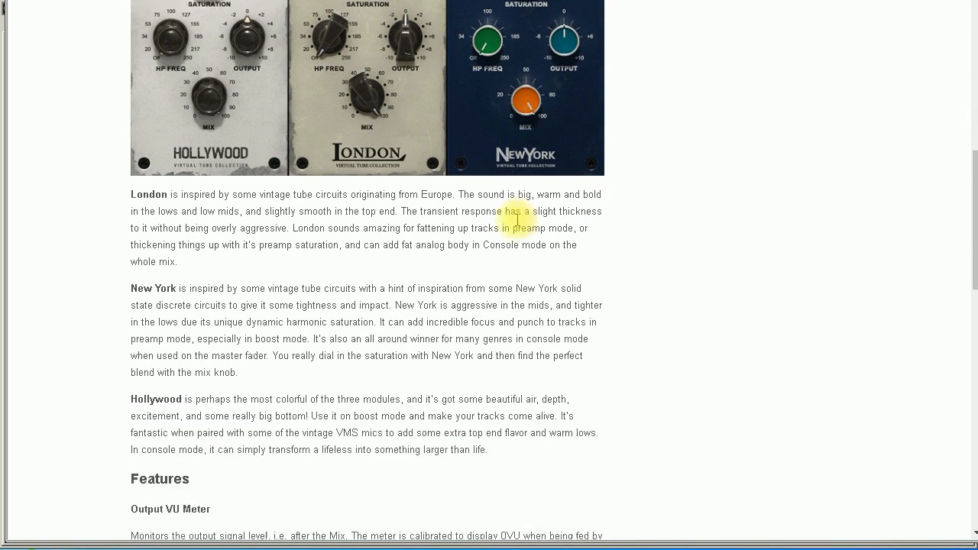
pyautogui.scroll(-3, 515, 208)
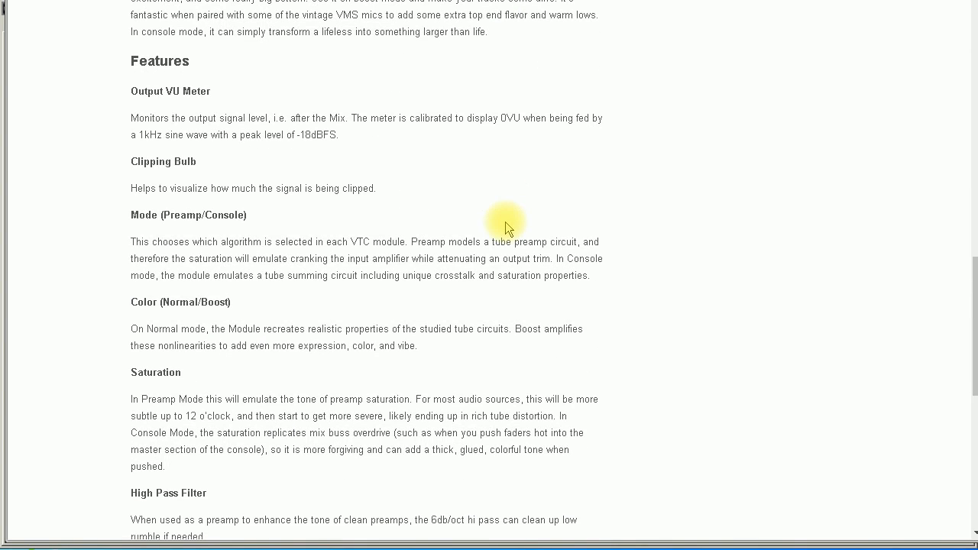
pyautogui.scroll(1, 509, 218)
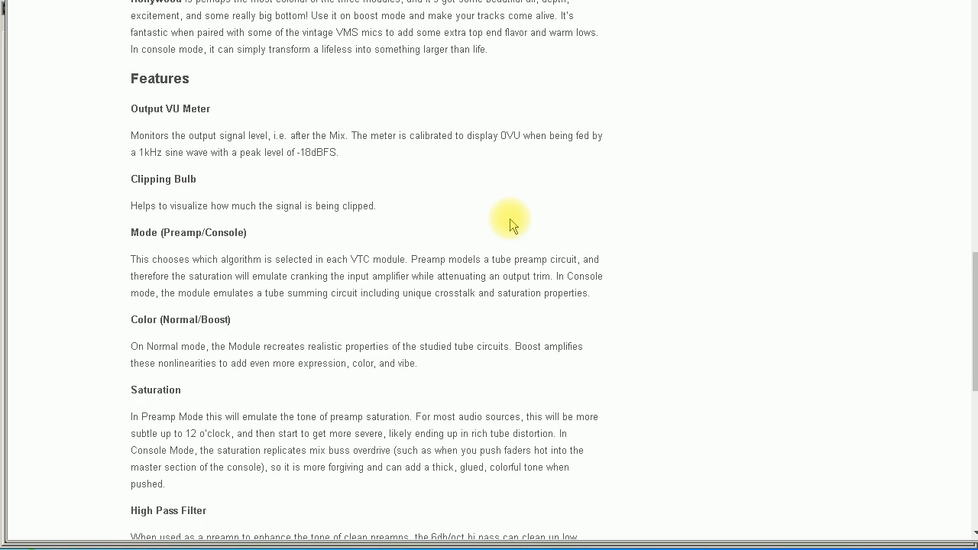
pyautogui.scroll(-1, 510, 219)
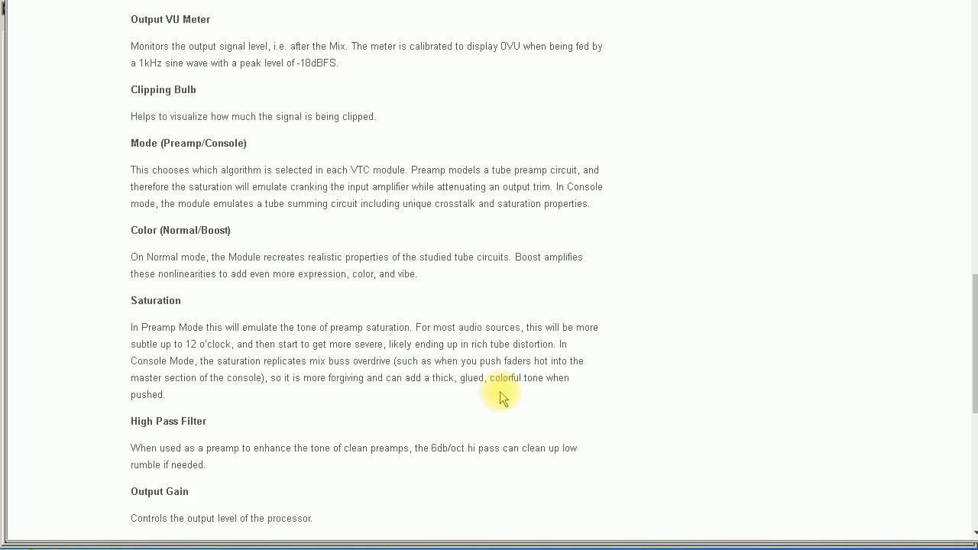
pyautogui.scroll(-1, 363, 409)
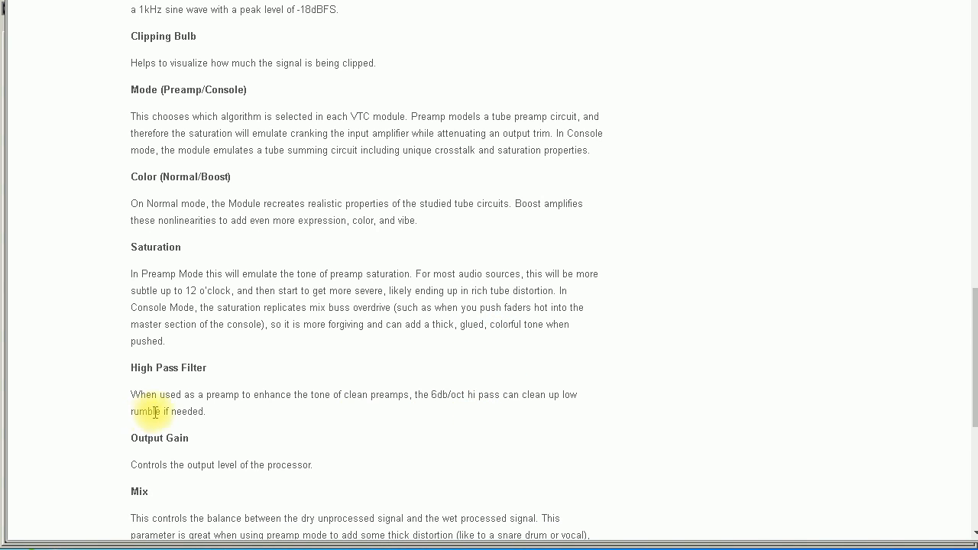
pyautogui.scroll(-2, 321, 402)
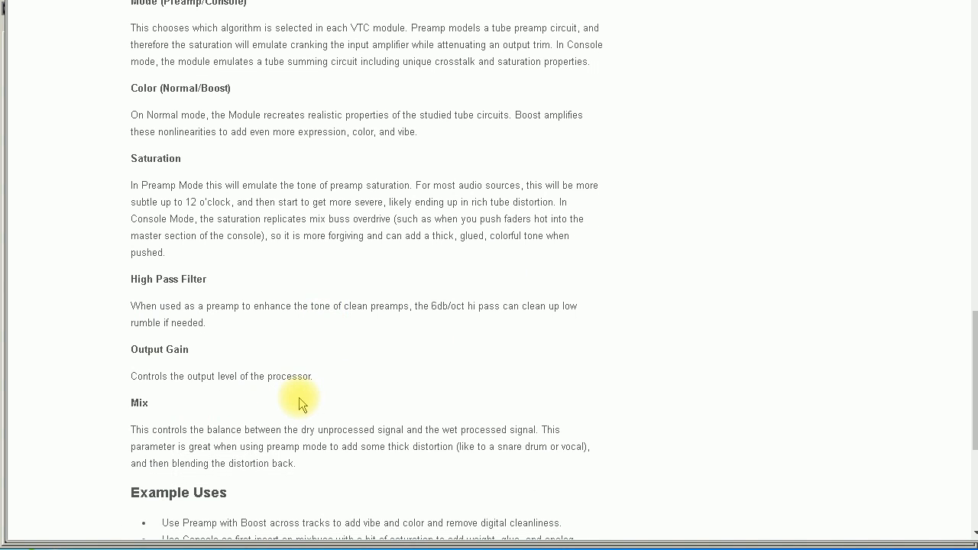
pyautogui.scroll(-1, 299, 397)
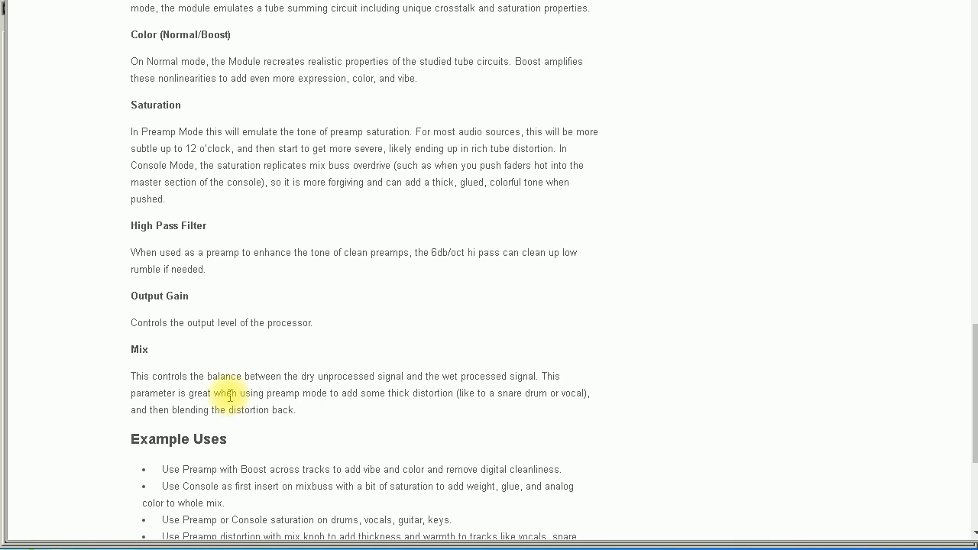
pyautogui.scroll(1, 283, 405)
pyautogui.scroll(10, 213, 396)
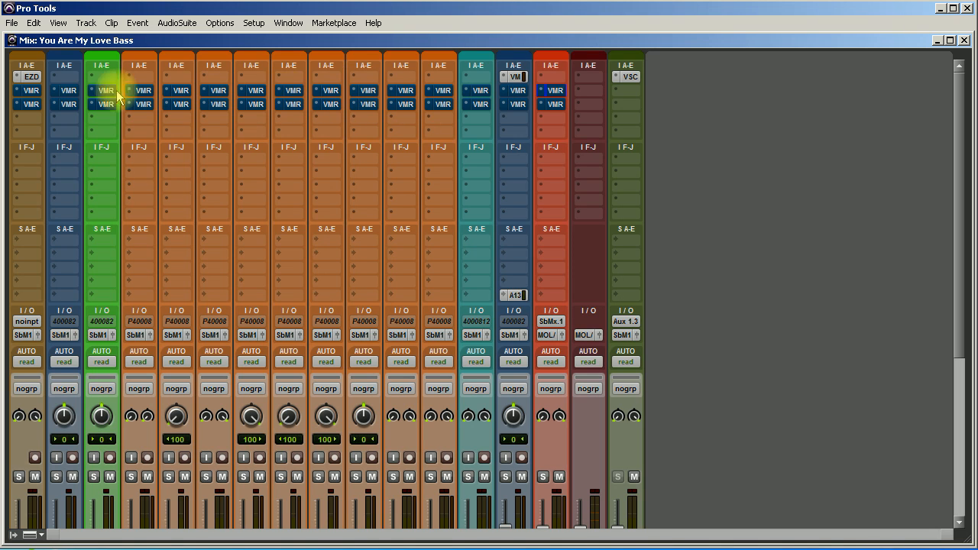
# Step: In Pro Tools, inspect the Drums track's first Virtual Mix Rack insert with its whole window in view, and close it
pyautogui.click(28, 90)
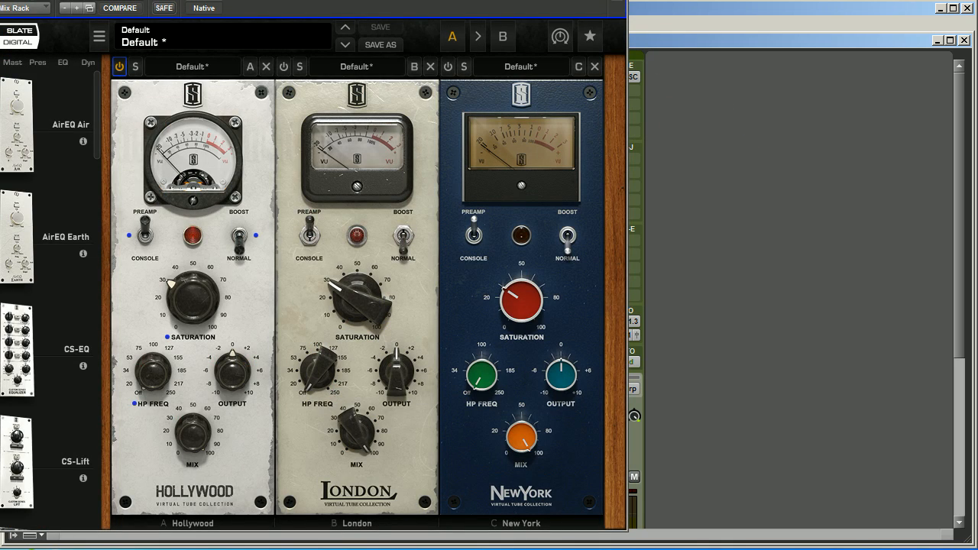
pyautogui.moveTo(204, 0); pyautogui.dragTo(390, 2)
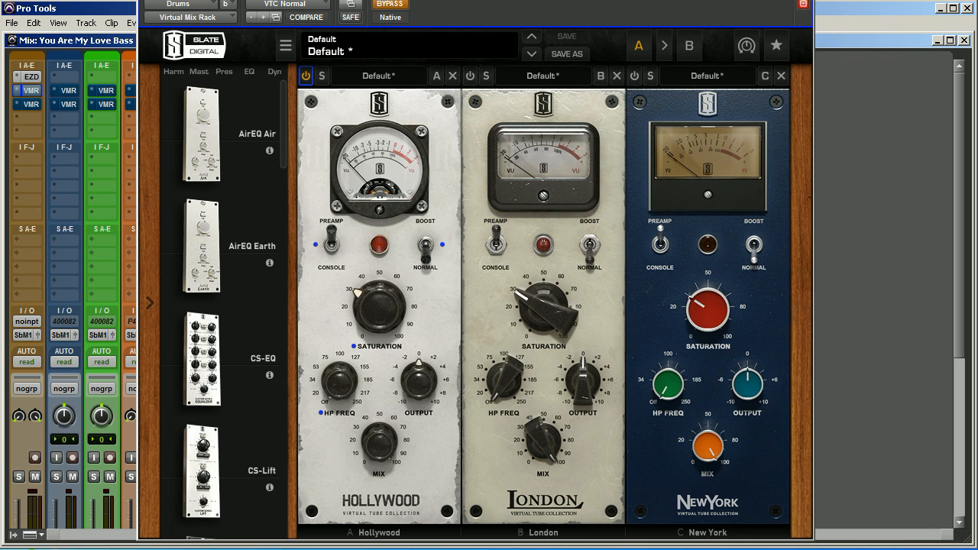
pyautogui.click(805, 2)
# Step: Open the second Virtual Mix Rack insert on the Vrs Gtr 1 track and examine its boost switches and saturation knobs
pyautogui.click(178, 105)
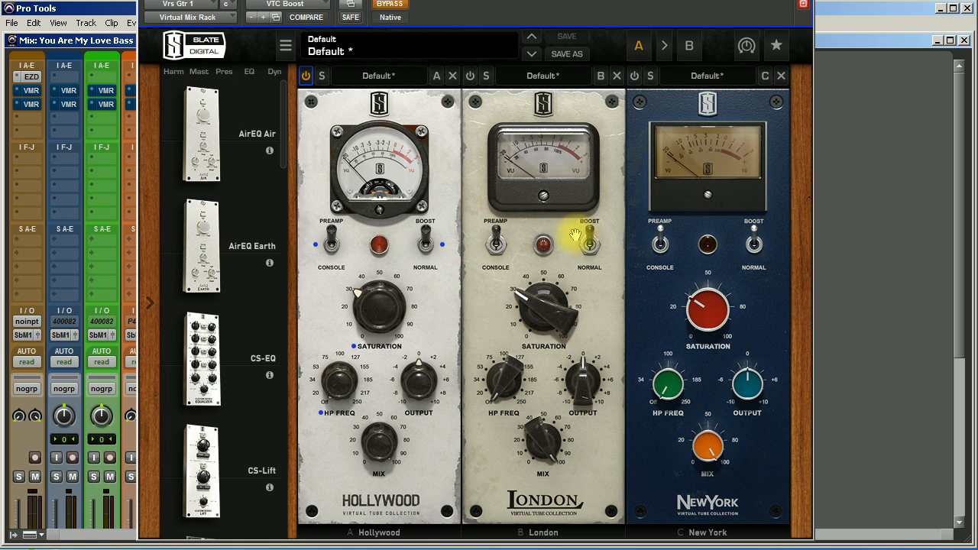
pyautogui.moveTo(722, 315)
pyautogui.mouseDown()
pyautogui.moveTo(693, 302)
pyautogui.moveTo(708, 305)
pyautogui.mouseUp()
pyautogui.click(587, 375)
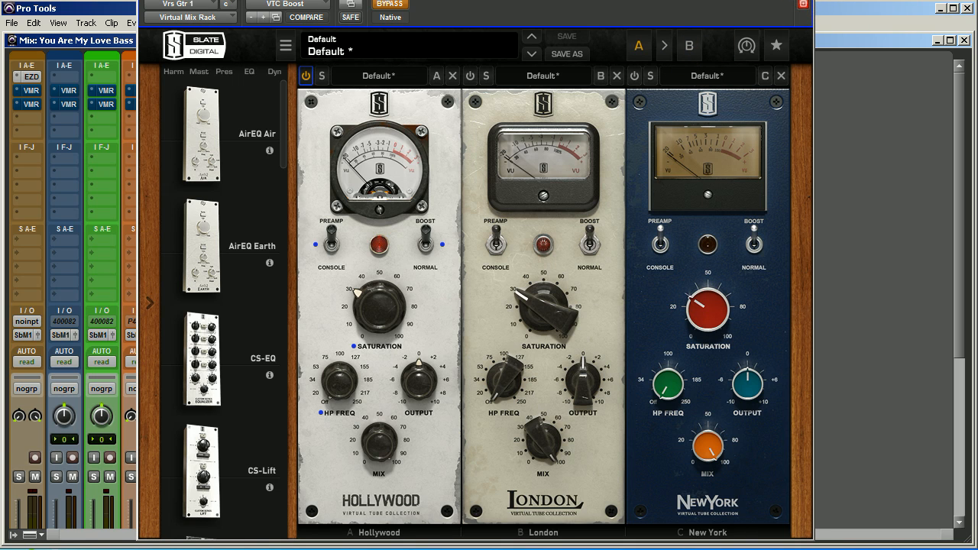
# Step: Close the Vrs Gtr 1 insert window, then inspect the compressor modules in the S.Vocl track's first Virtual Mix Rack insert and close it
pyautogui.click(805, 0)
pyautogui.scroll(-2, 292, 279)
pyautogui.scroll(2, 295, 280)
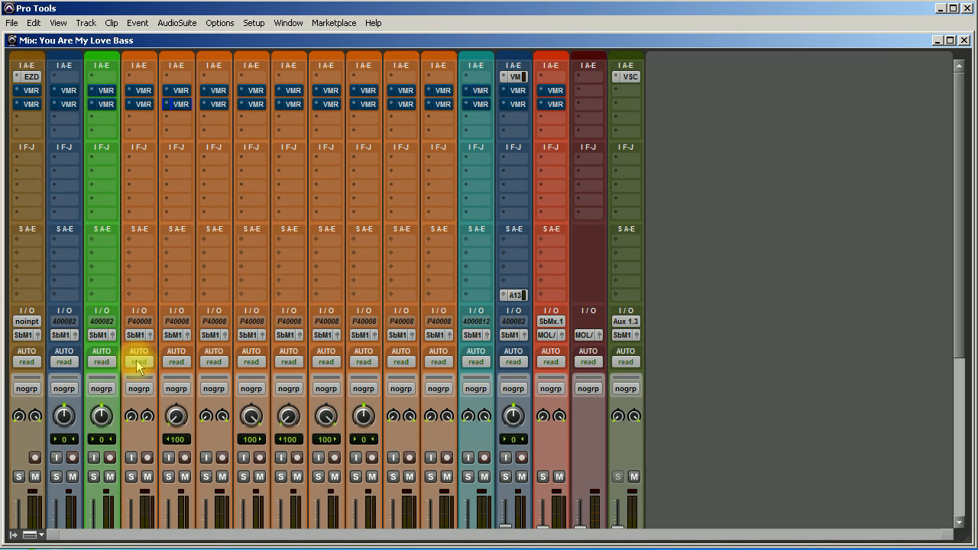
pyautogui.click(515, 76)
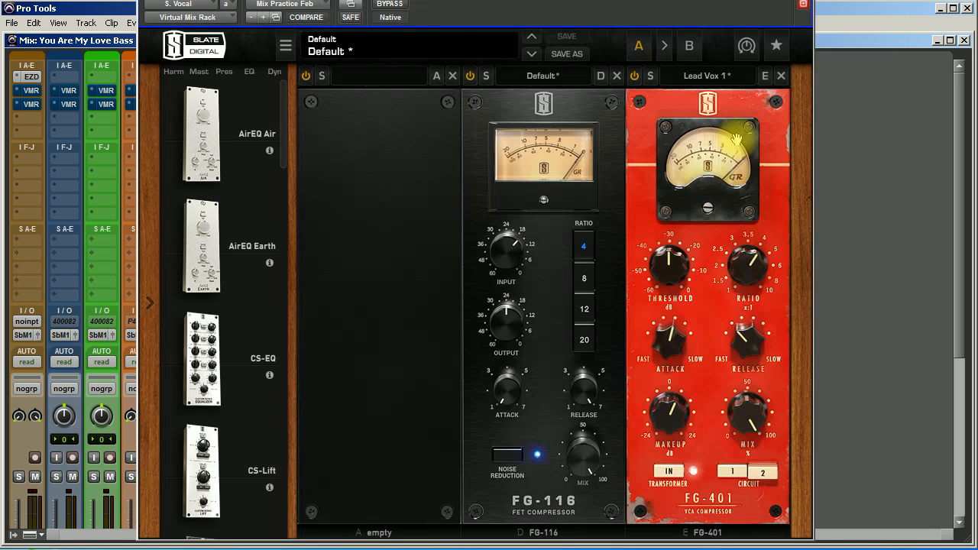
pyautogui.click(804, 6)
# Step: Look over the mixer's inserts, fader levels and track names, including the EZD instrument insert on the Drums track
pyautogui.scroll(-1, 822, 236)
pyautogui.scroll(-3, 822, 237)
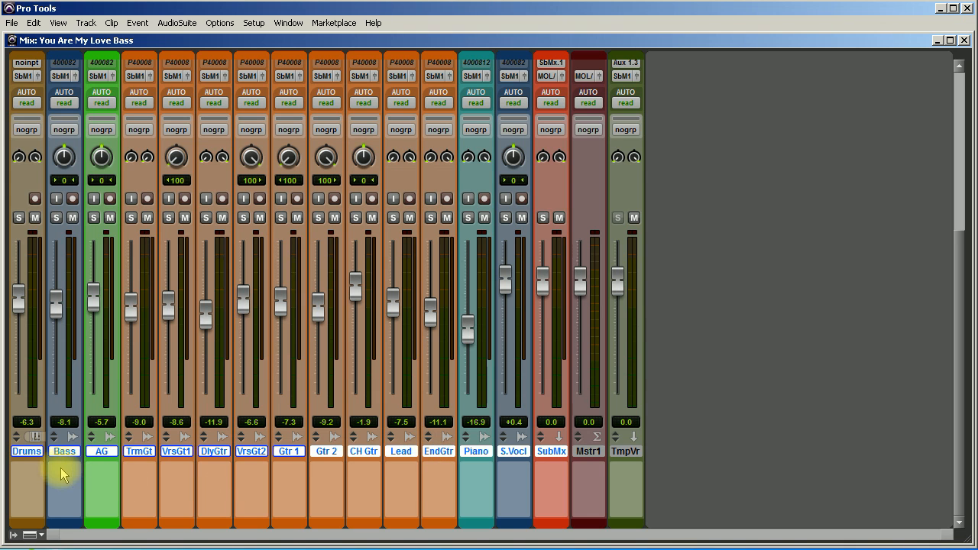
pyautogui.scroll(10, 30, 452)
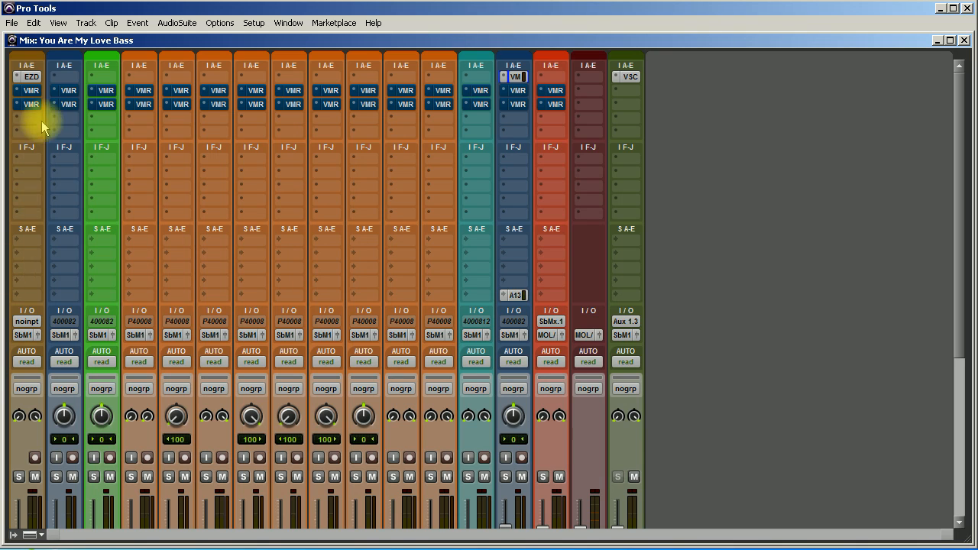
pyautogui.click(30, 76)
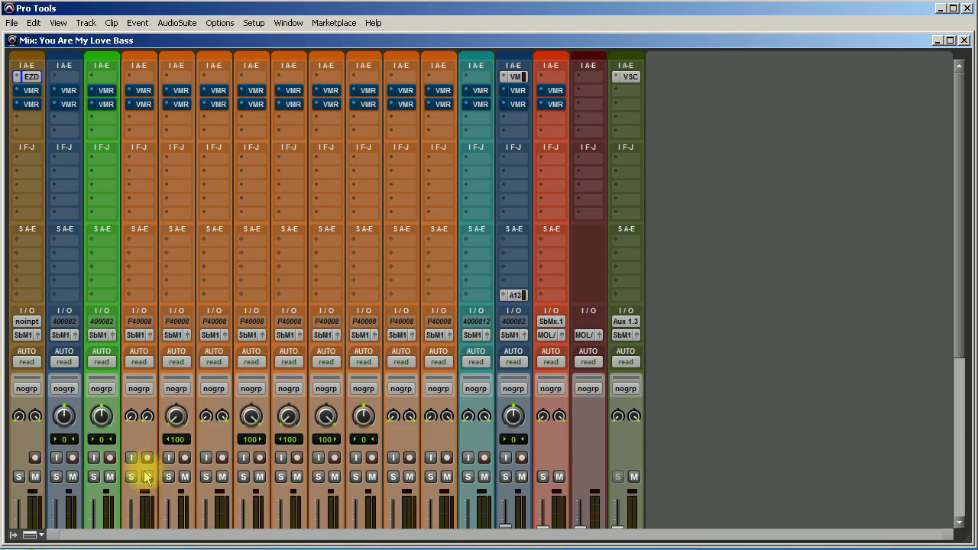
pyautogui.scroll(-13, 116, 488)
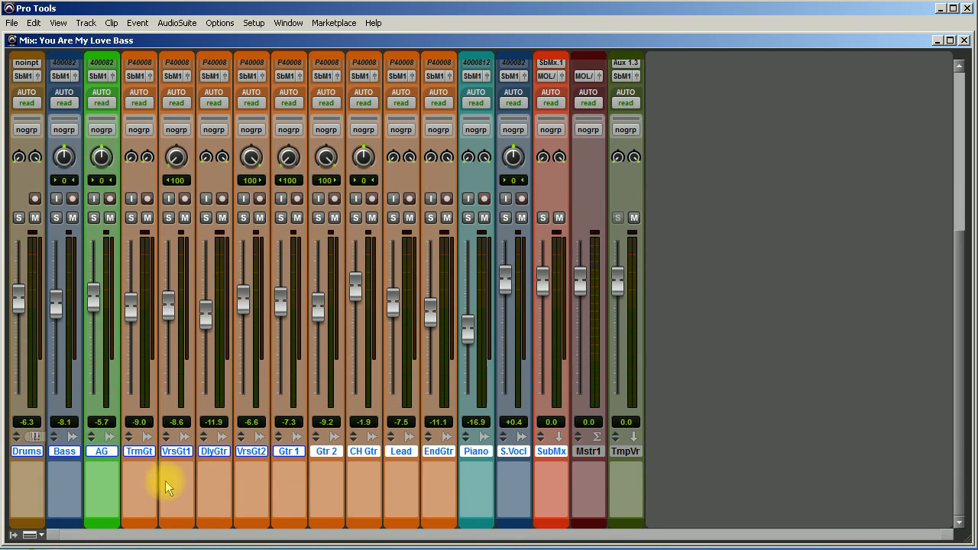
pyautogui.scroll(5, 165, 489)
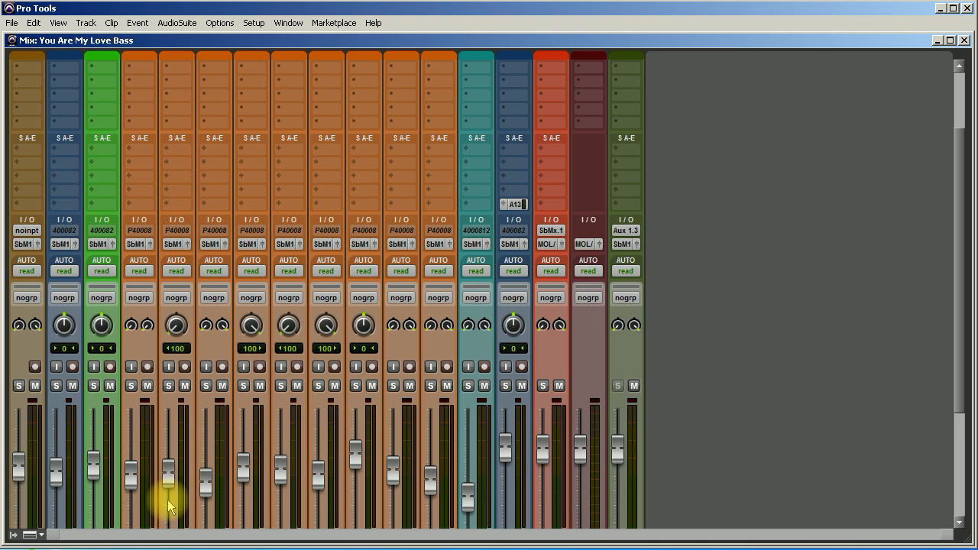
pyautogui.scroll(3, 279, 513)
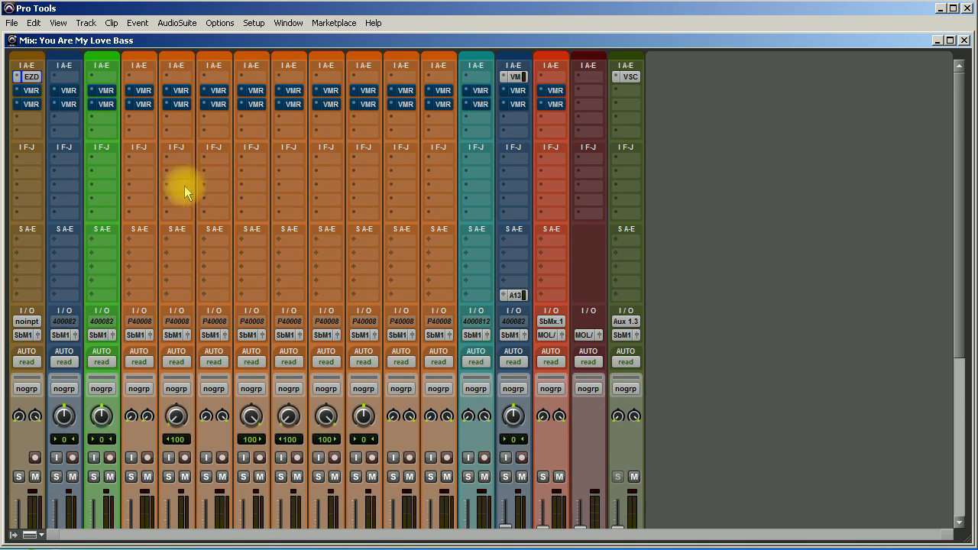
pyautogui.scroll(-6, 616, 344)
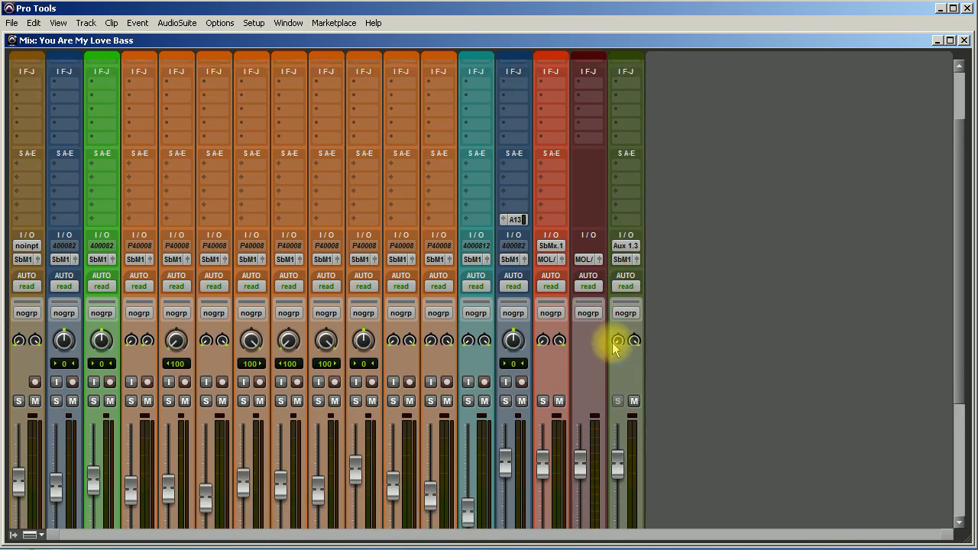
pyautogui.scroll(-2, 604, 497)
pyautogui.scroll(8, 661, 395)
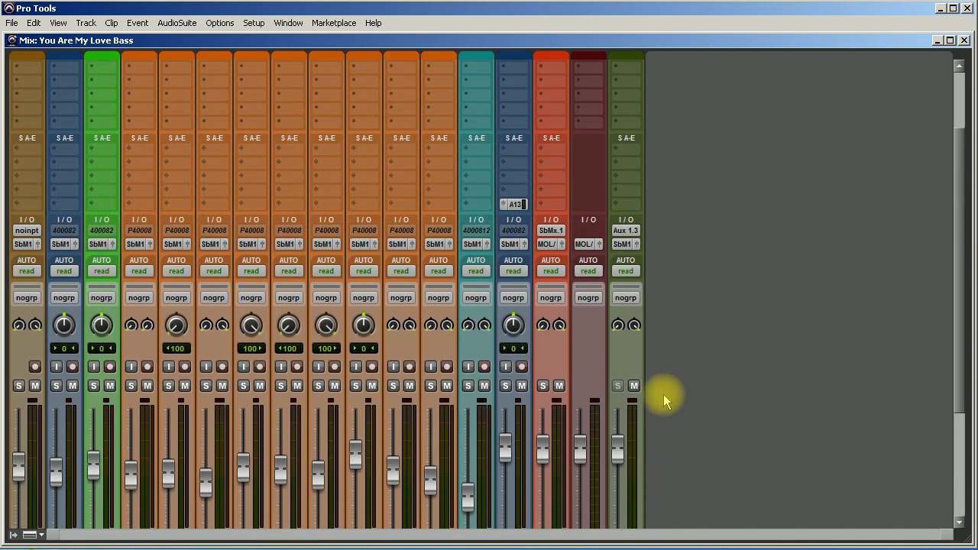
# Step: Lower the Drums track's fader to -7.3 dB while the mix plays, and stop playback
pyautogui.scroll(-1, 672, 386)
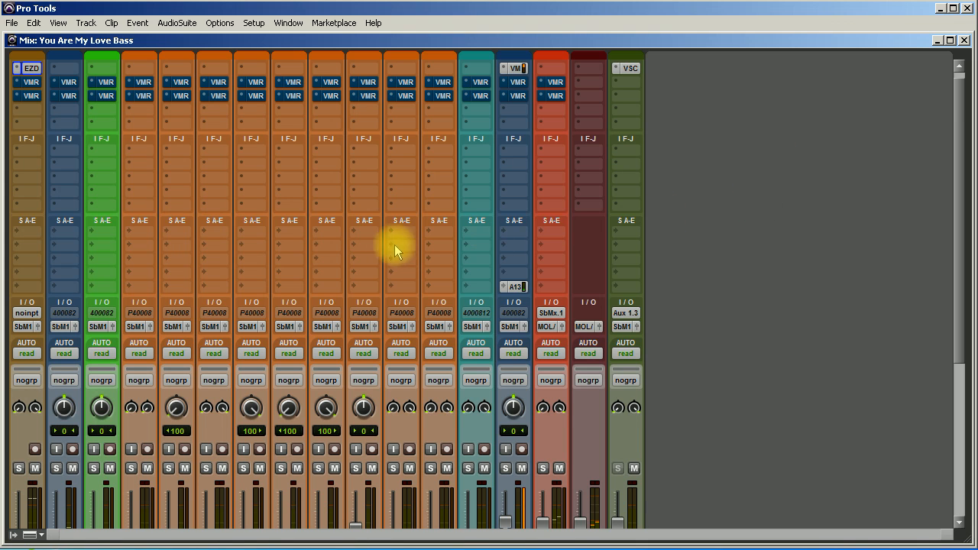
pyautogui.scroll(-5, 305, 298)
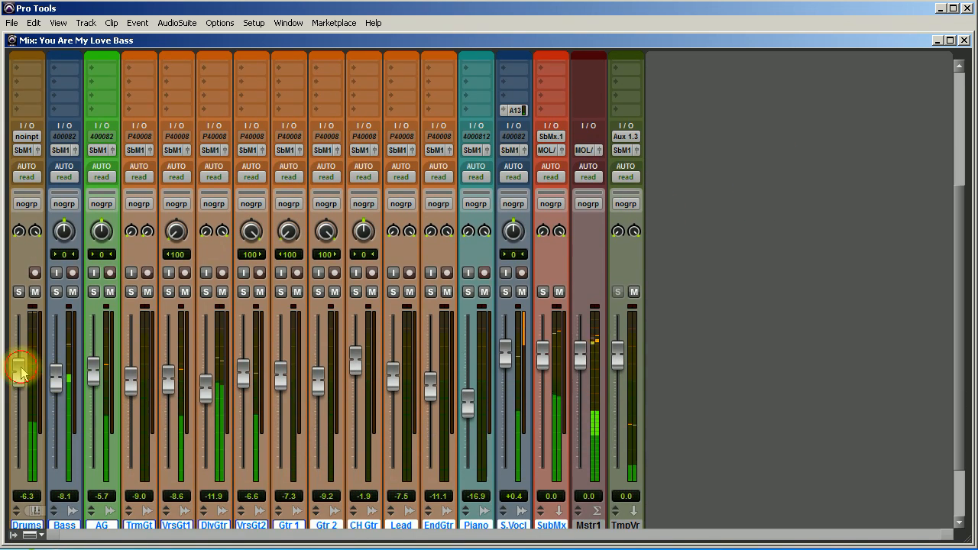
pyautogui.moveTo(20, 372); pyautogui.dragTo(20, 377)
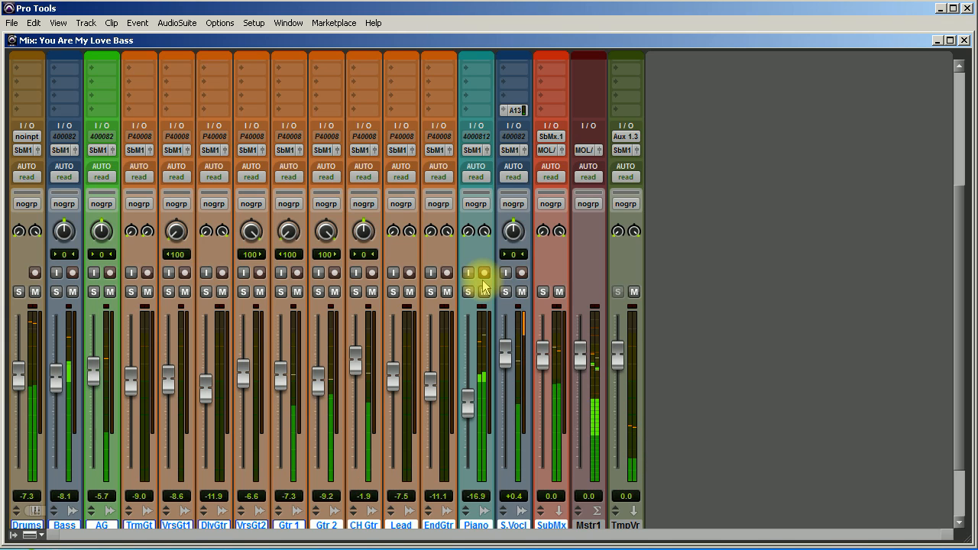
pyautogui.press('space')
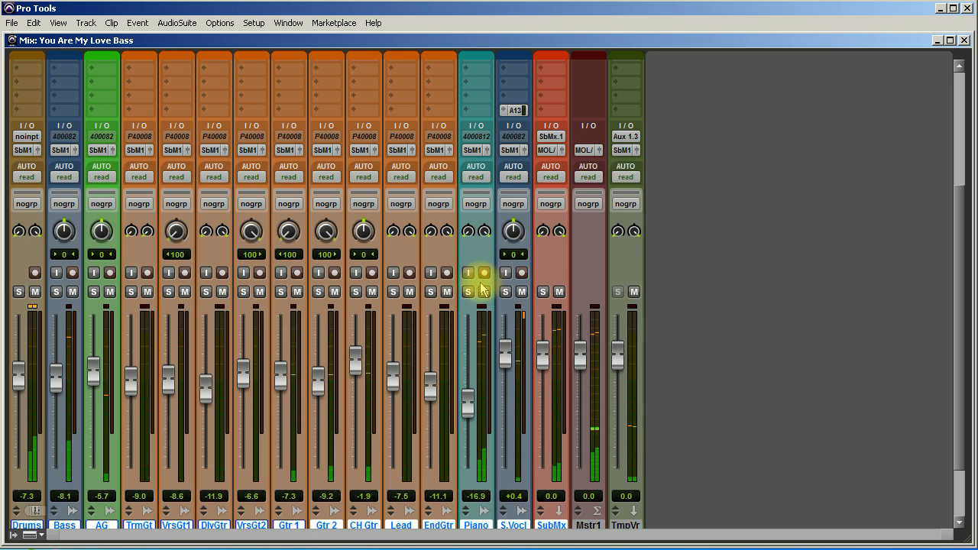
# Step: Inspect the Drums track's VTC Normal and VTC Boost inserts, comparing their preamp and boost switches, and close each window
pyautogui.scroll(5, 697, 273)
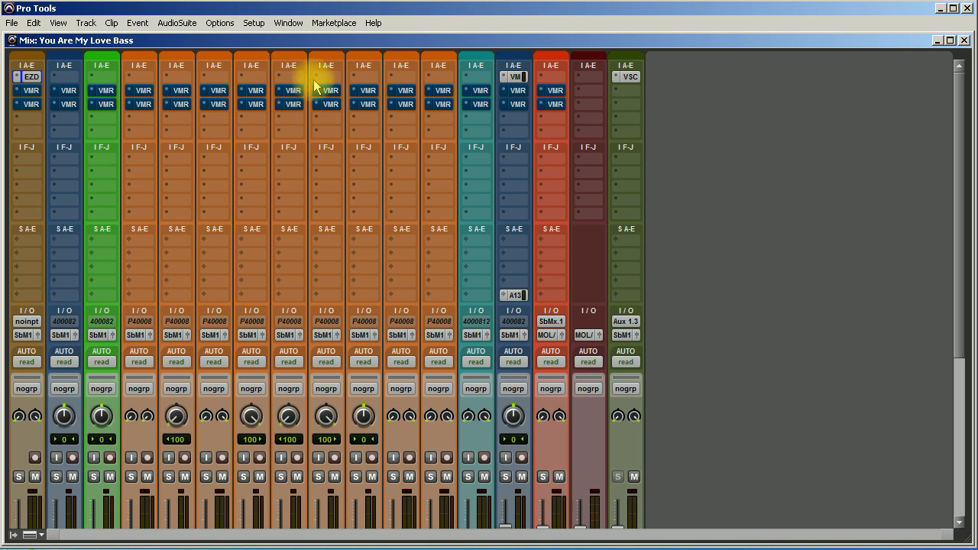
pyautogui.click(31, 90)
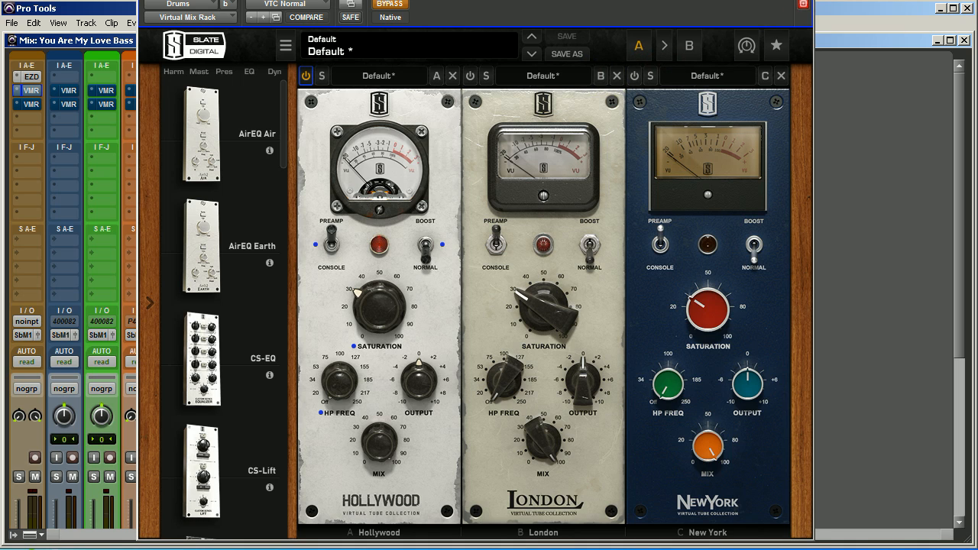
pyautogui.click(804, 3)
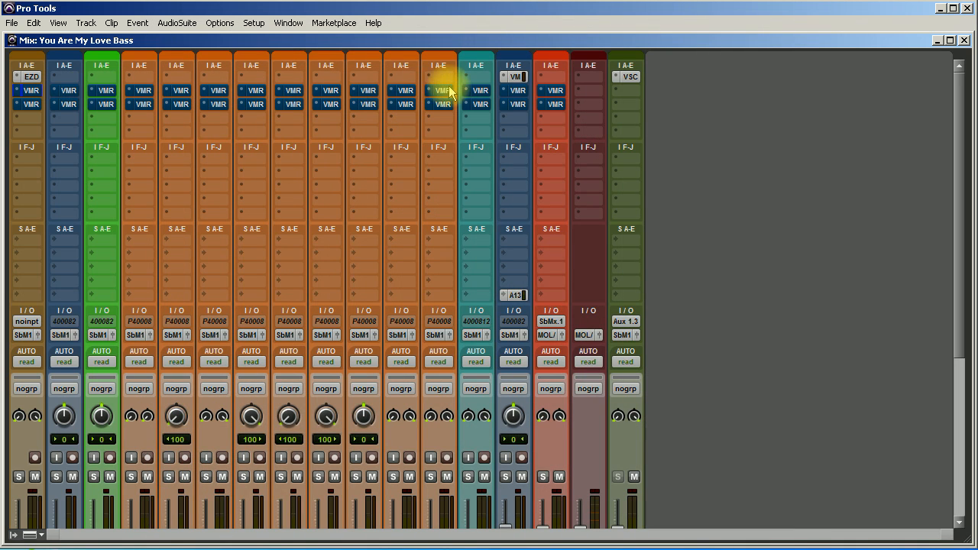
pyautogui.click(33, 105)
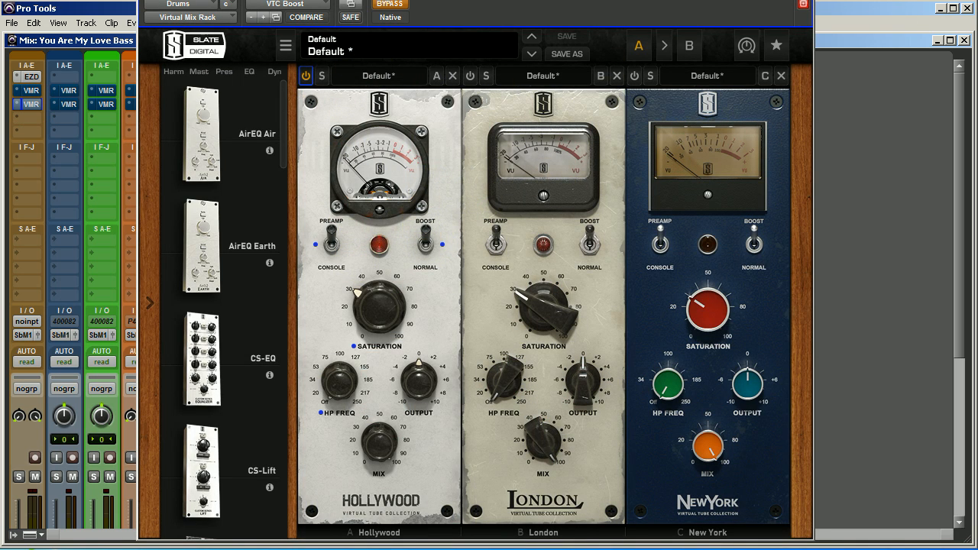
pyautogui.click(805, 1)
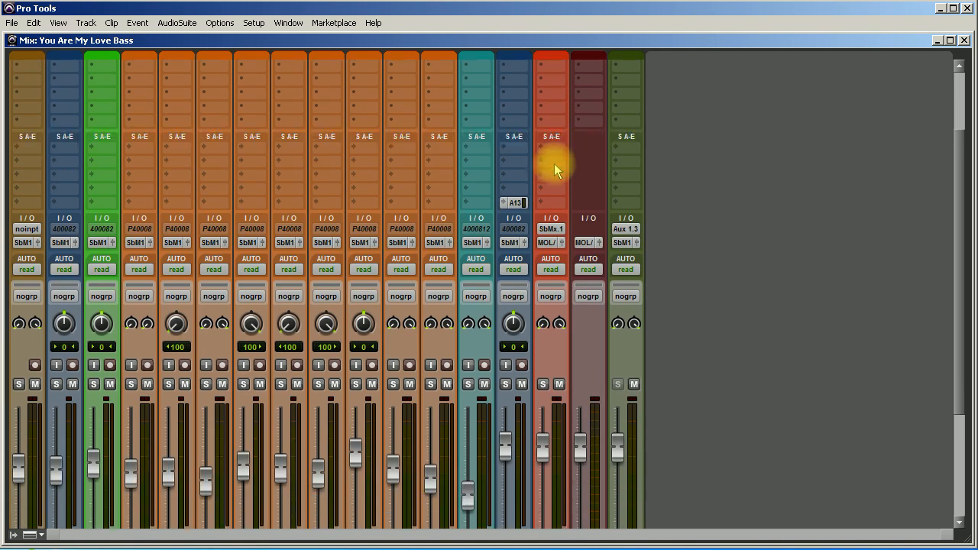
# Step: Inspect the Sub Mix track's two Virtual Mix Rack inserts, comparing their console and boost switch positions, and close each window
pyautogui.click(555, 91)
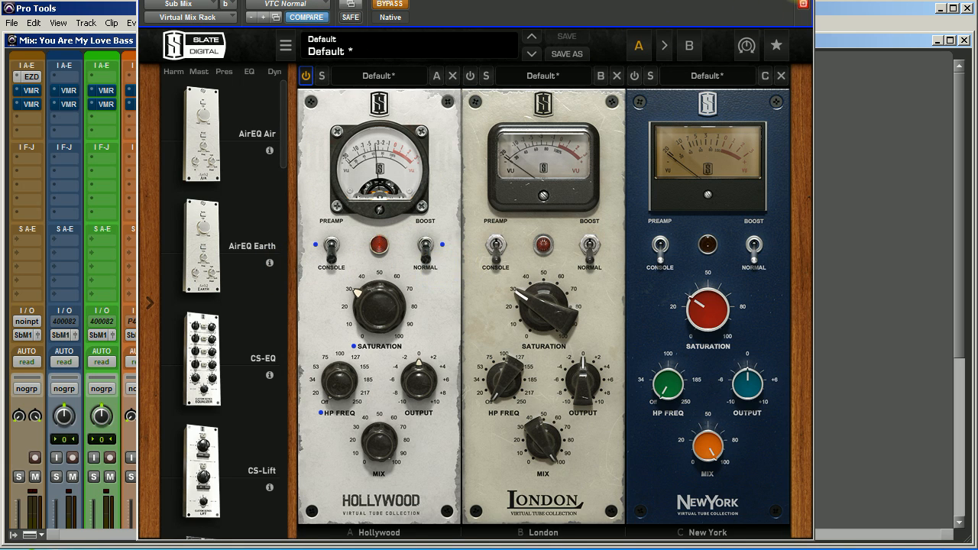
pyautogui.click(803, 4)
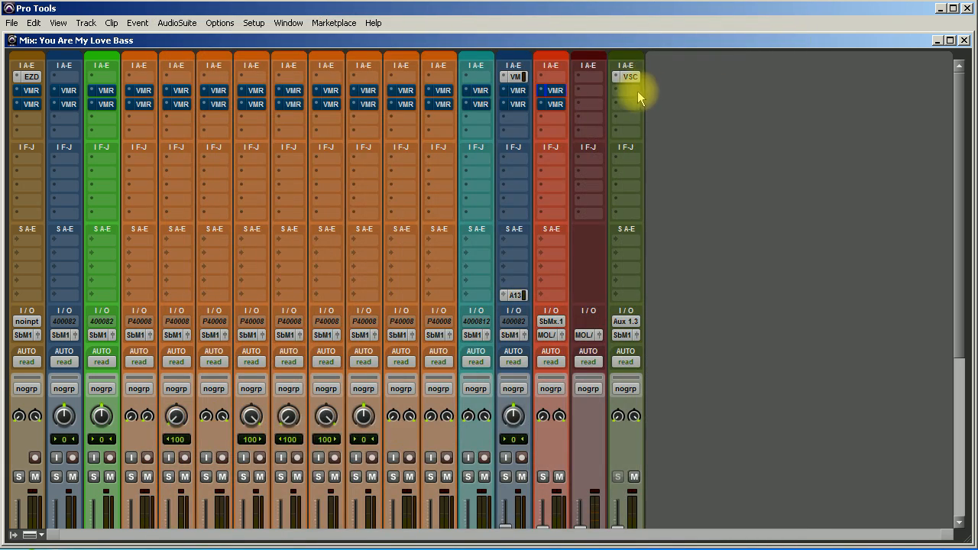
pyautogui.click(555, 106)
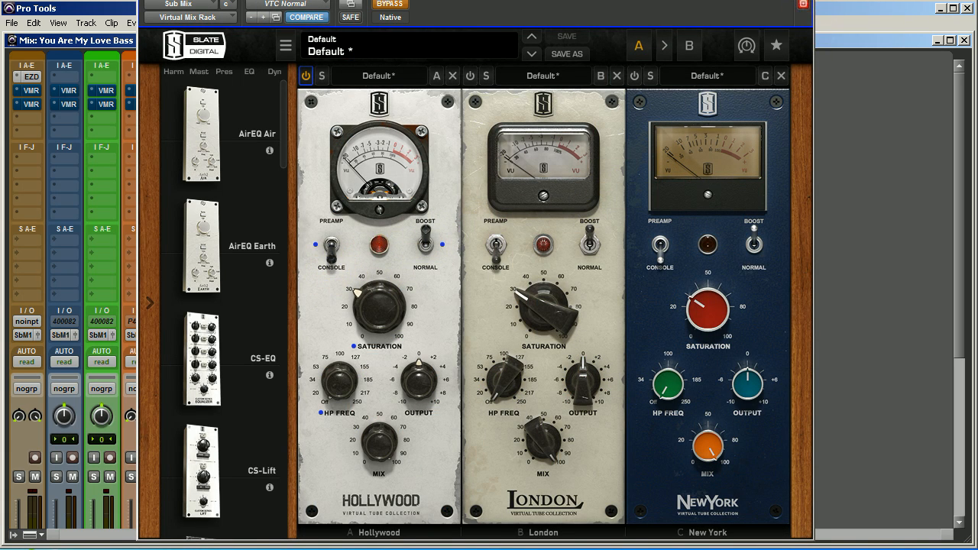
pyautogui.click(803, 4)
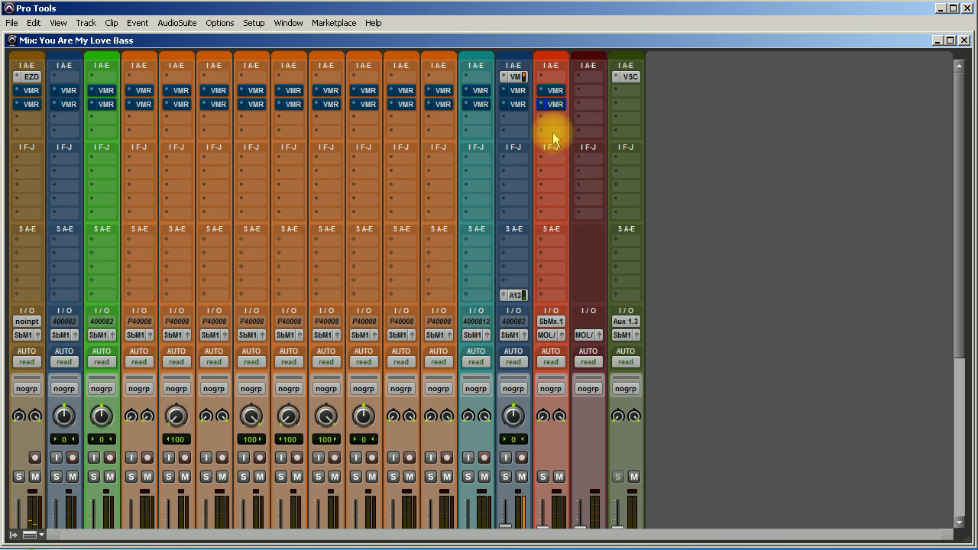
# Step: Toggle the bypass of the VTC Normal inserts on all tracks repeatedly during playback to compare the mix with and without them
pyautogui.scroll(-5, 545, 273)
pyautogui.scroll(5, 547, 283)
pyautogui.keyDown('ctrl'); pyautogui.keyDown('alt'); pyautogui.click(555, 92); pyautogui.keyUp('alt'); pyautogui.keyUp('ctrl')
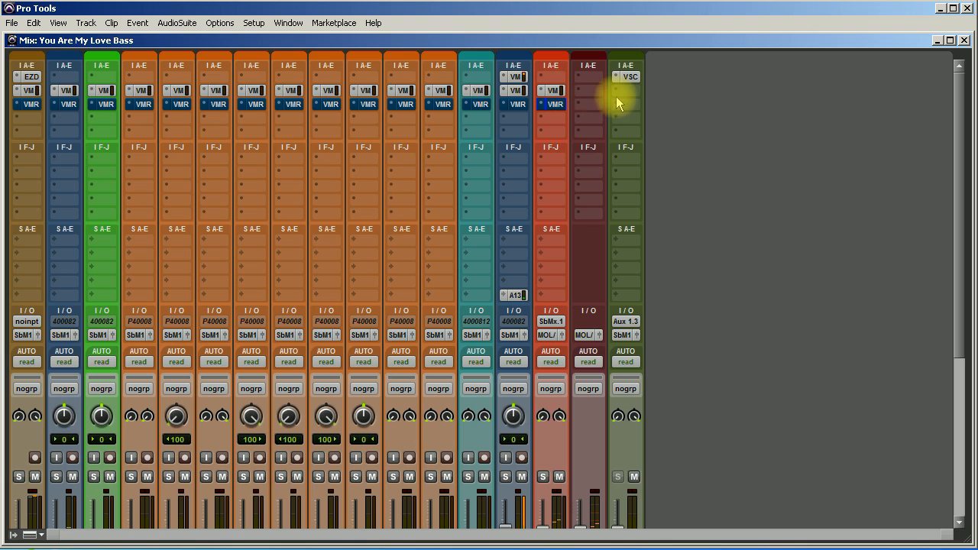
pyautogui.keyDown('ctrl'); pyautogui.keyDown('alt'); pyautogui.click(556, 92); pyautogui.keyUp('alt'); pyautogui.keyUp('ctrl')
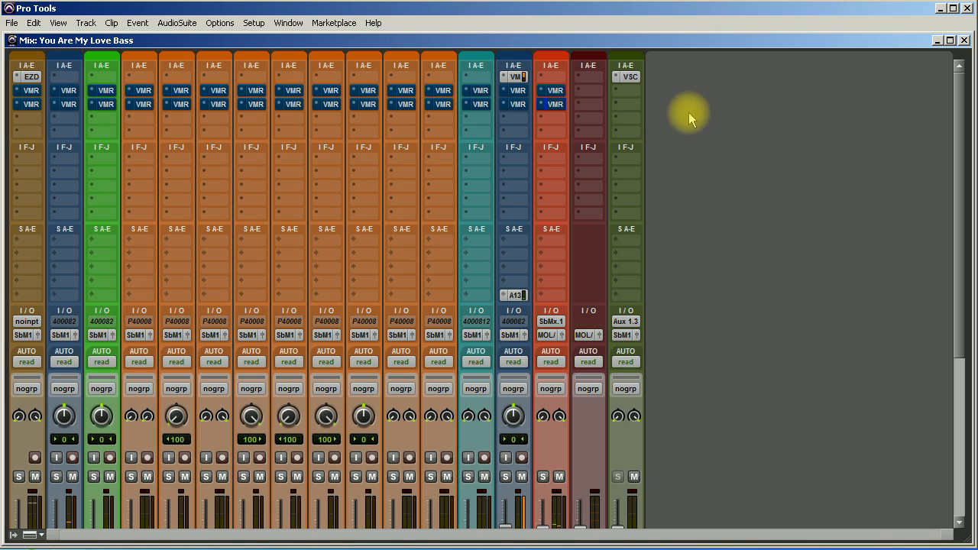
pyautogui.keyDown('ctrl'); pyautogui.keyDown('alt'); pyautogui.click(554, 93); pyautogui.keyUp('alt'); pyautogui.keyUp('ctrl')
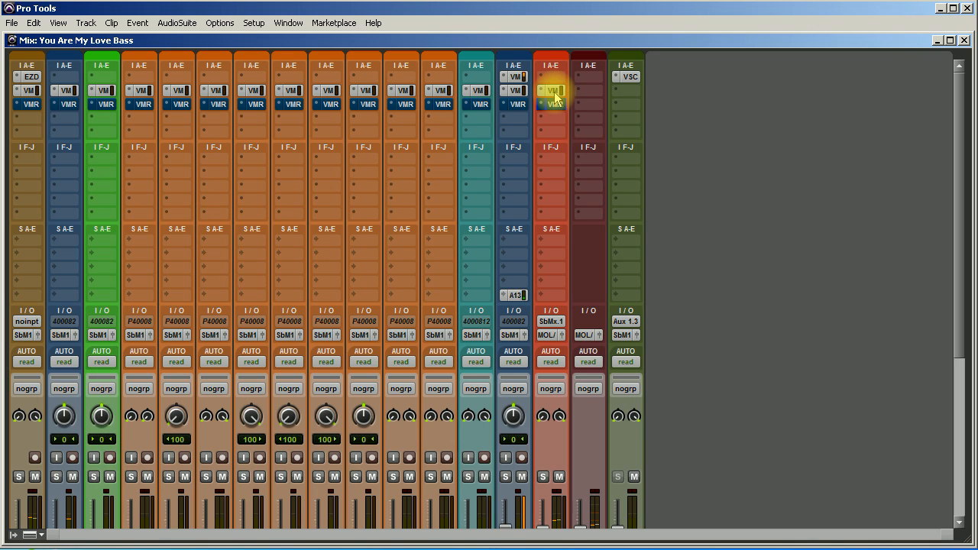
pyautogui.keyDown('ctrl'); pyautogui.keyDown('alt'); pyautogui.click(555, 92); pyautogui.keyUp('alt'); pyautogui.keyUp('ctrl')
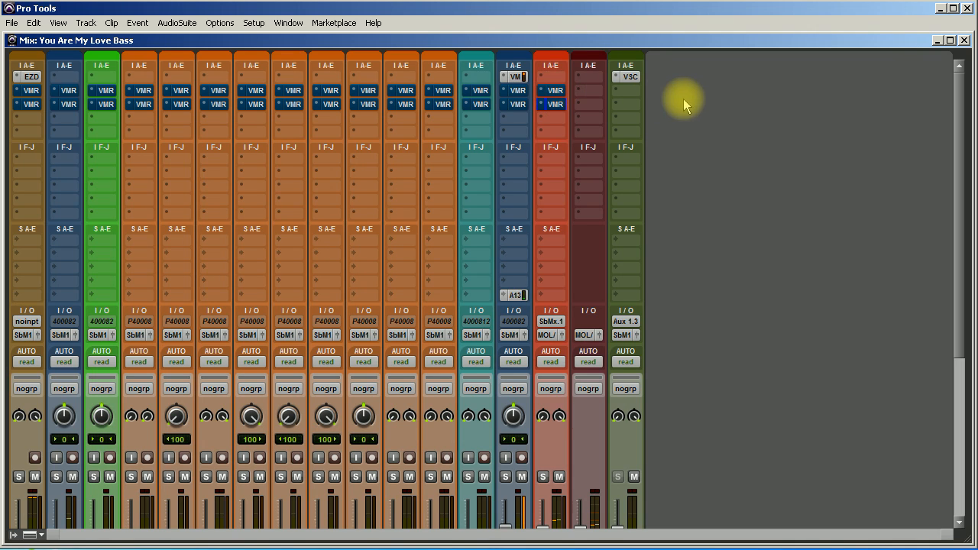
pyautogui.keyDown('ctrl'); pyautogui.keyDown('alt'); pyautogui.click(554, 93); pyautogui.keyUp('alt'); pyautogui.keyUp('ctrl')
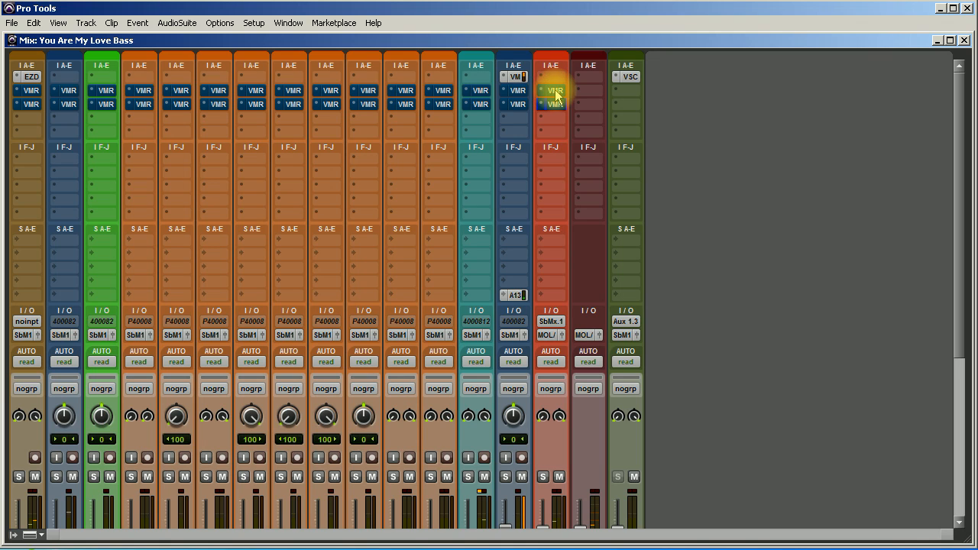
pyautogui.keyDown('ctrl'); pyautogui.keyDown('alt'); pyautogui.click(554, 91); pyautogui.keyUp('alt'); pyautogui.keyUp('ctrl')
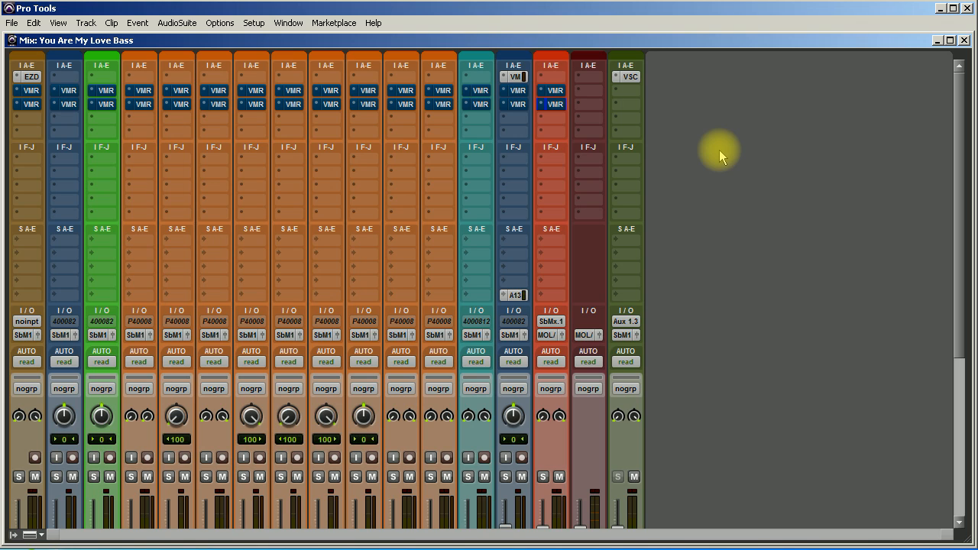
pyautogui.keyDown('ctrl'); pyautogui.keyDown('alt'); pyautogui.click(556, 94); pyautogui.keyUp('alt'); pyautogui.keyUp('ctrl')
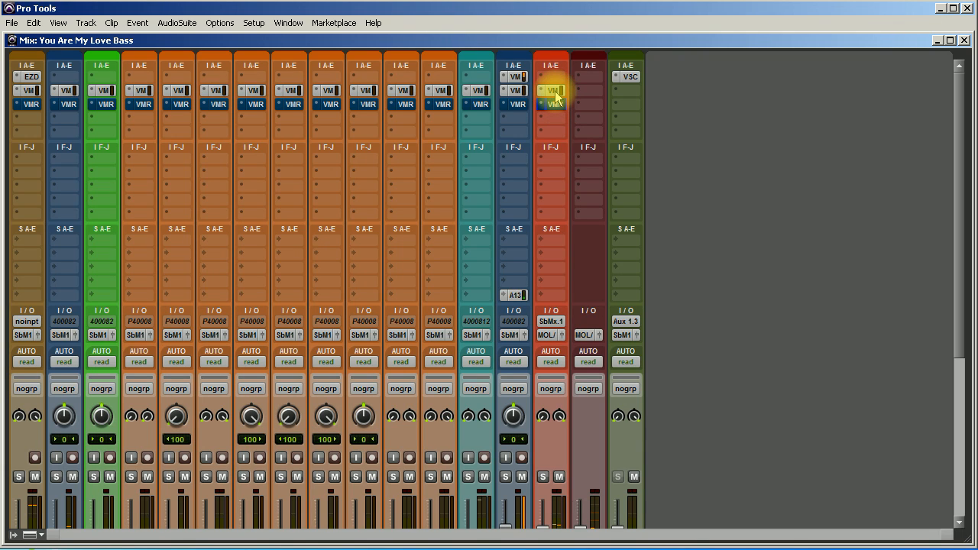
pyautogui.keyDown('ctrl'); pyautogui.keyDown('alt'); pyautogui.click(556, 93); pyautogui.keyUp('alt'); pyautogui.keyUp('ctrl')
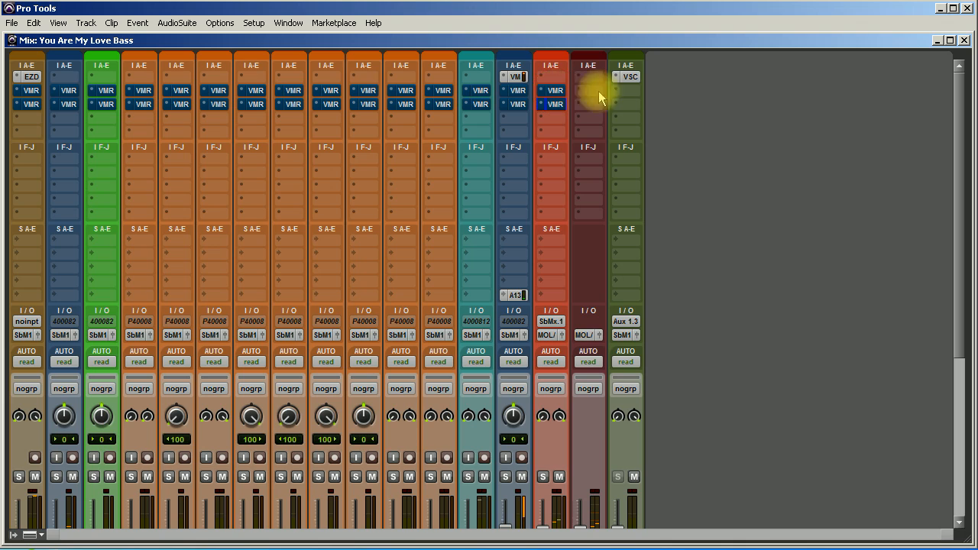
pyautogui.keyDown('ctrl'); pyautogui.keyDown('alt'); pyautogui.click(553, 92); pyautogui.keyUp('alt'); pyautogui.keyUp('ctrl')
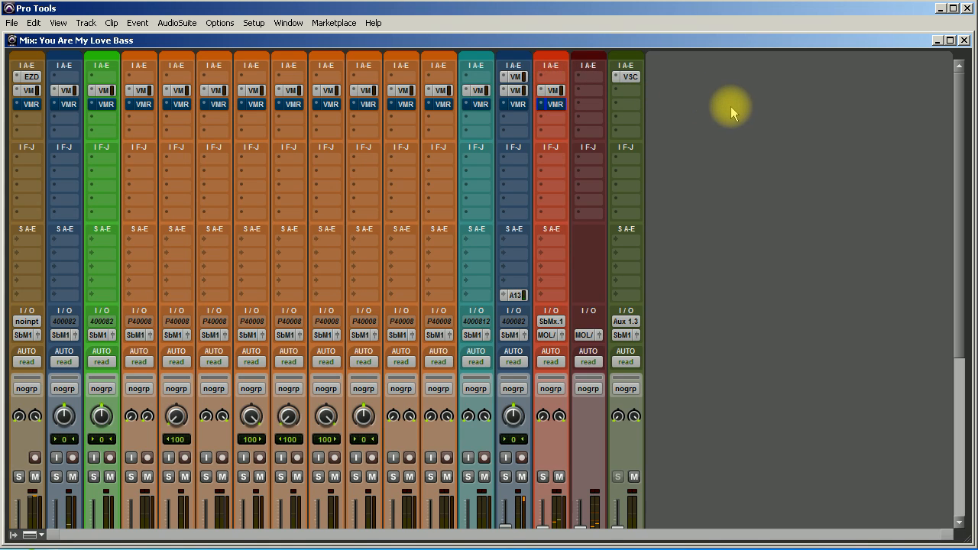
pyautogui.keyDown('ctrl'); pyautogui.keyDown('alt'); pyautogui.click(555, 92); pyautogui.keyUp('alt'); pyautogui.keyUp('ctrl')
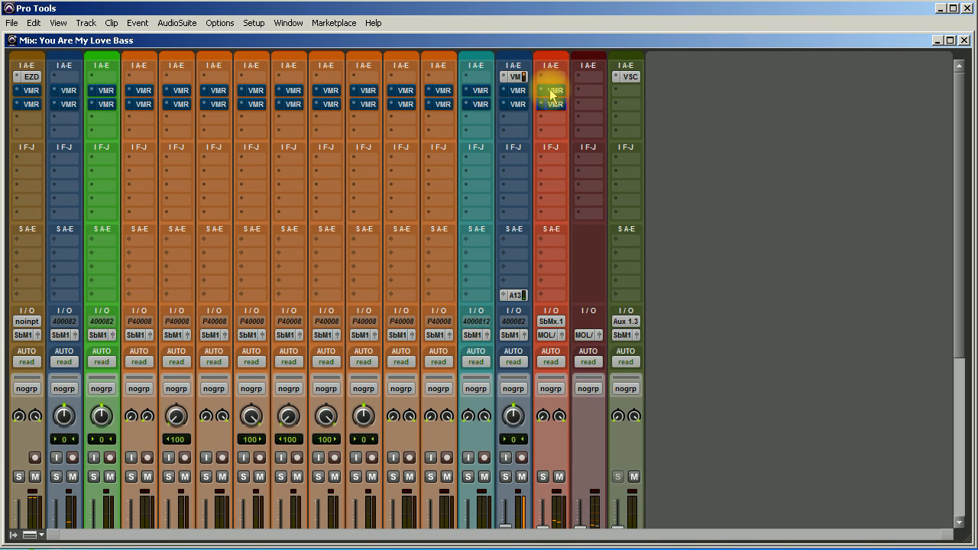
pyautogui.keyDown('ctrl'); pyautogui.keyDown('alt'); pyautogui.click(555, 92); pyautogui.keyUp('alt'); pyautogui.keyUp('ctrl')
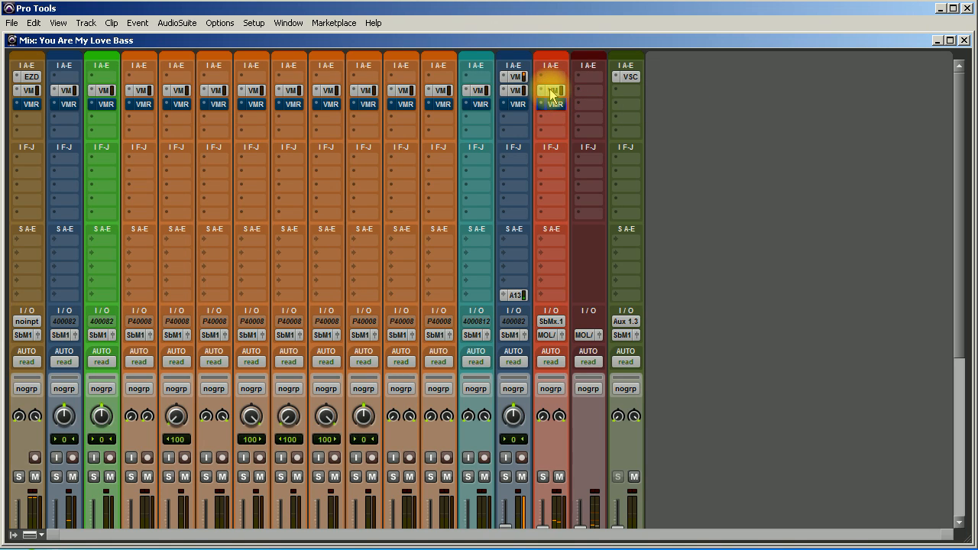
pyautogui.keyDown('ctrl'); pyautogui.keyDown('alt'); pyautogui.click(550, 91); pyautogui.keyUp('alt'); pyautogui.keyUp('ctrl')
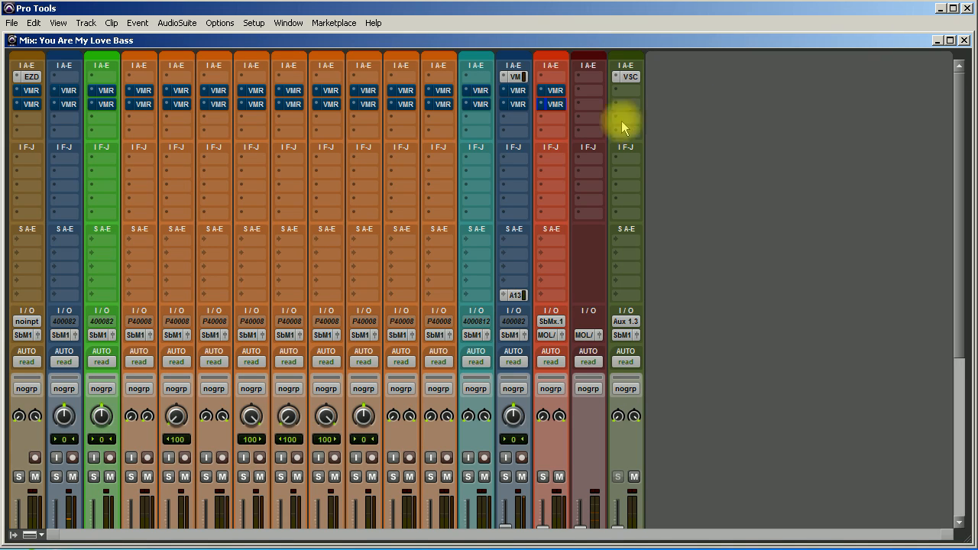
# Step: Toggle the bypass of the VTC Boost inserts on all tracks repeatedly during playback to compare the mix with and without them
pyautogui.keyDown('ctrl'); pyautogui.keyDown('alt'); pyautogui.click(555, 106); pyautogui.keyUp('alt'); pyautogui.keyUp('ctrl')
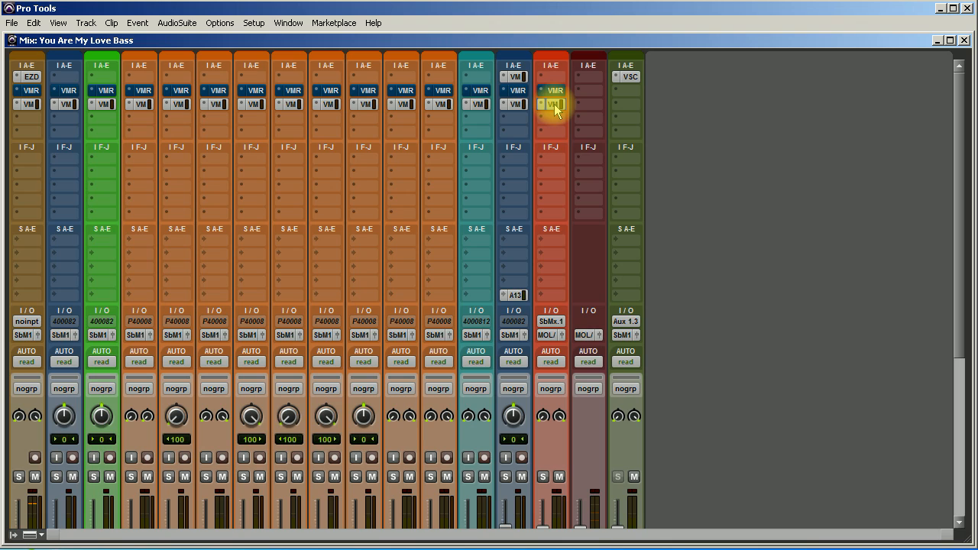
pyautogui.click(555, 107)
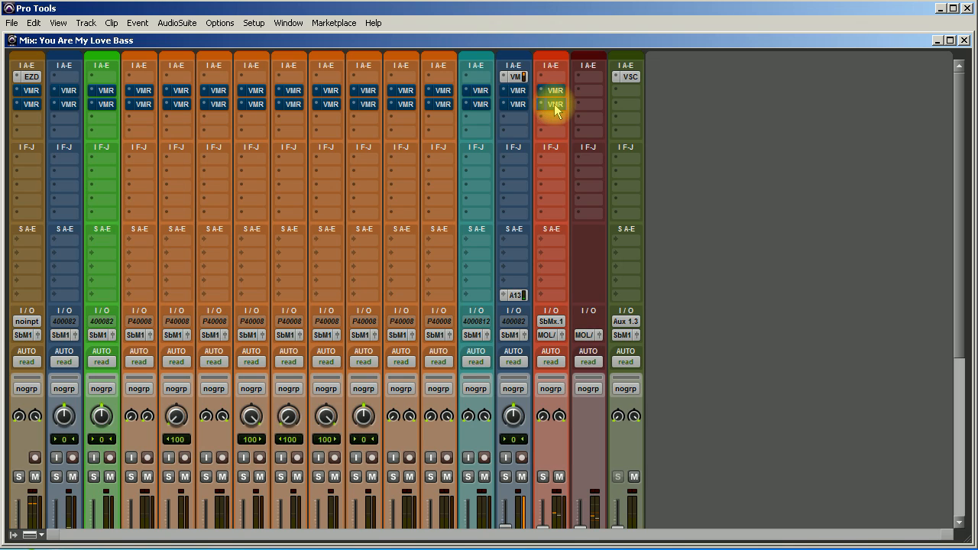
pyautogui.click(555, 107)
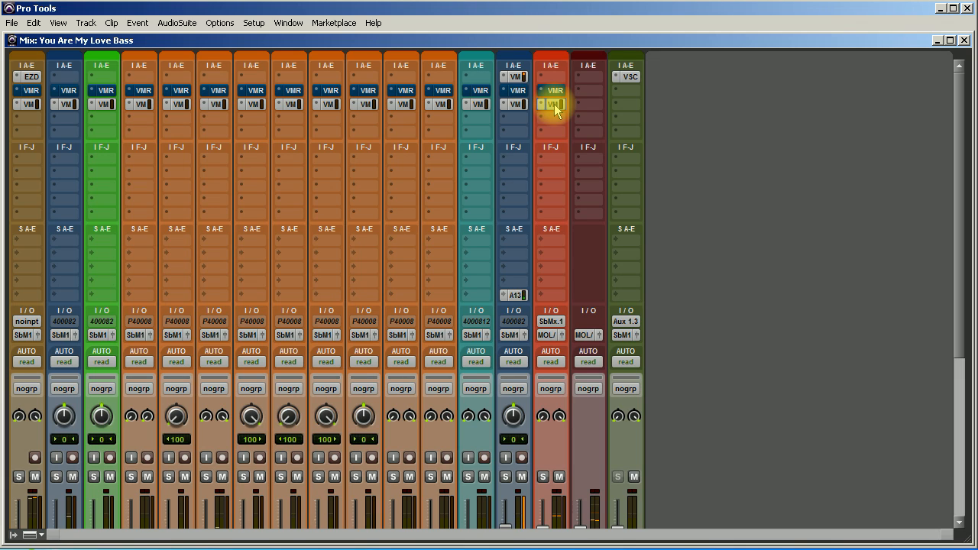
pyautogui.click(555, 107)
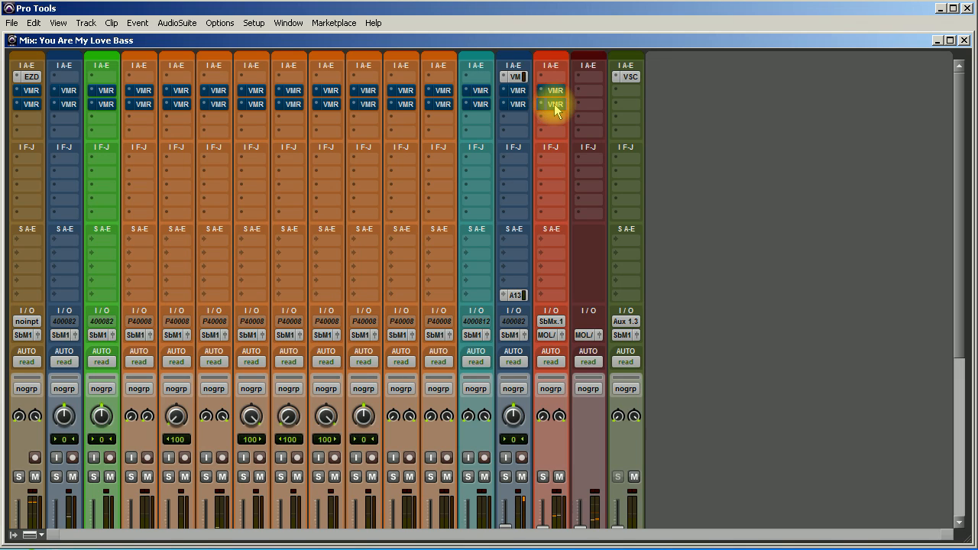
pyautogui.click(555, 107)
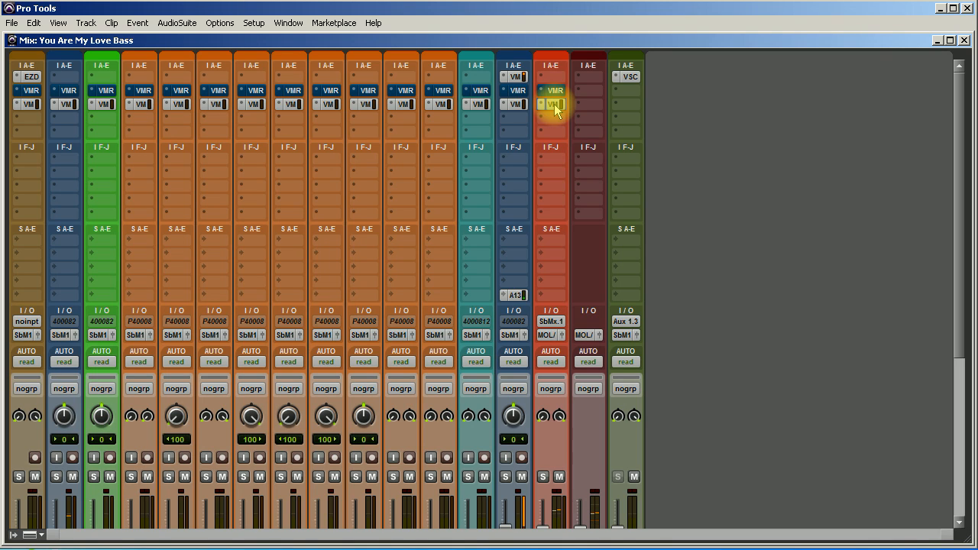
pyautogui.click(555, 107)
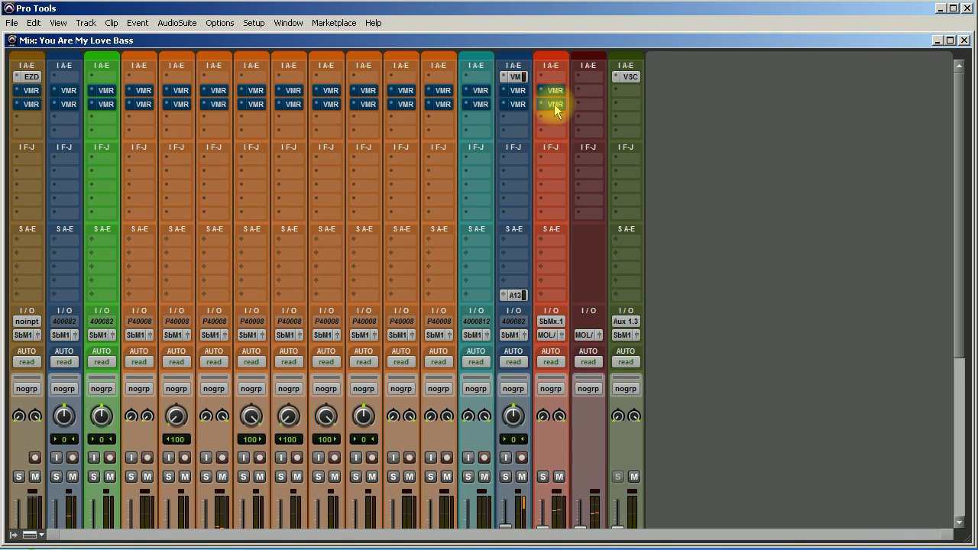
# Step: Raise the Hollywood module's HP frequency to 148 Hz in the Trem Gtr track's VTC Boost insert, and close its window
pyautogui.click(139, 107)
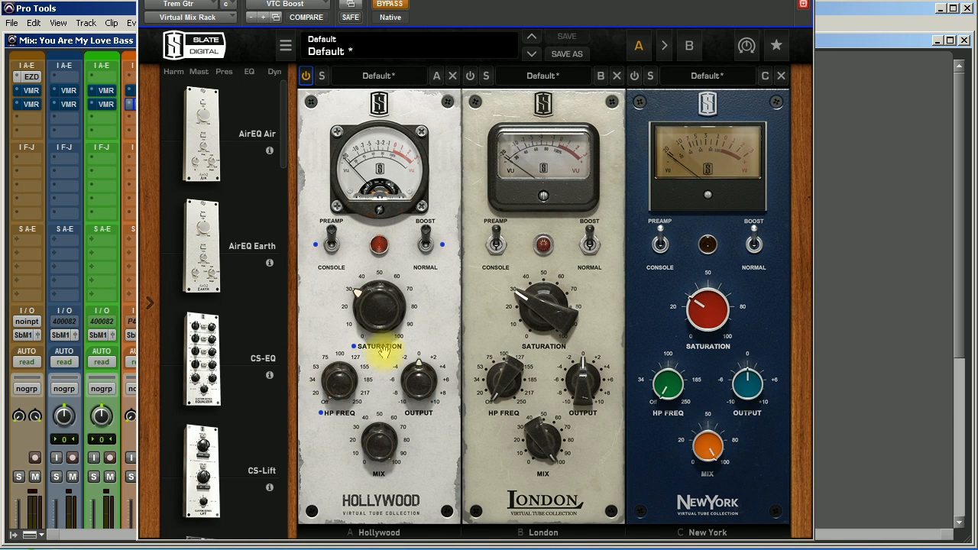
pyautogui.moveTo(336, 391); pyautogui.dragTo(314, 304)
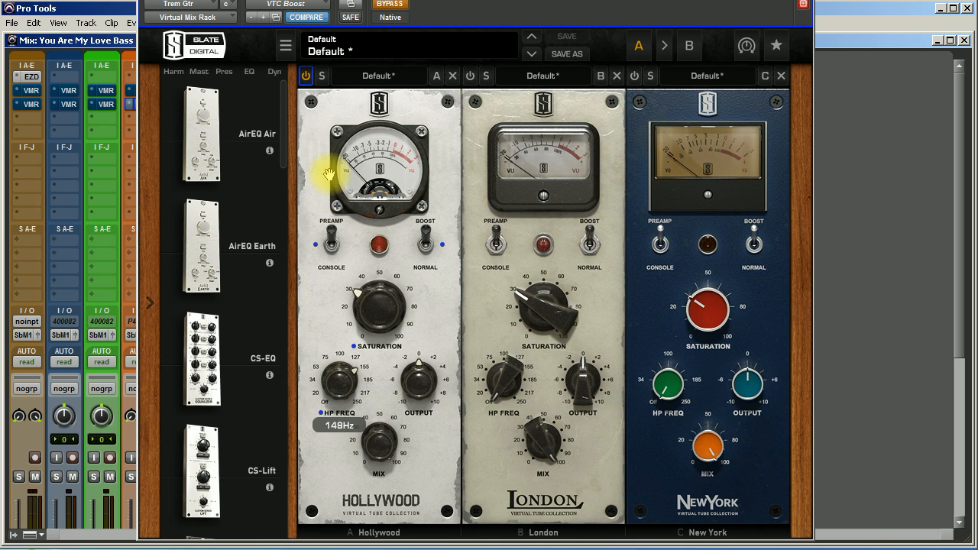
pyautogui.click(805, 2)
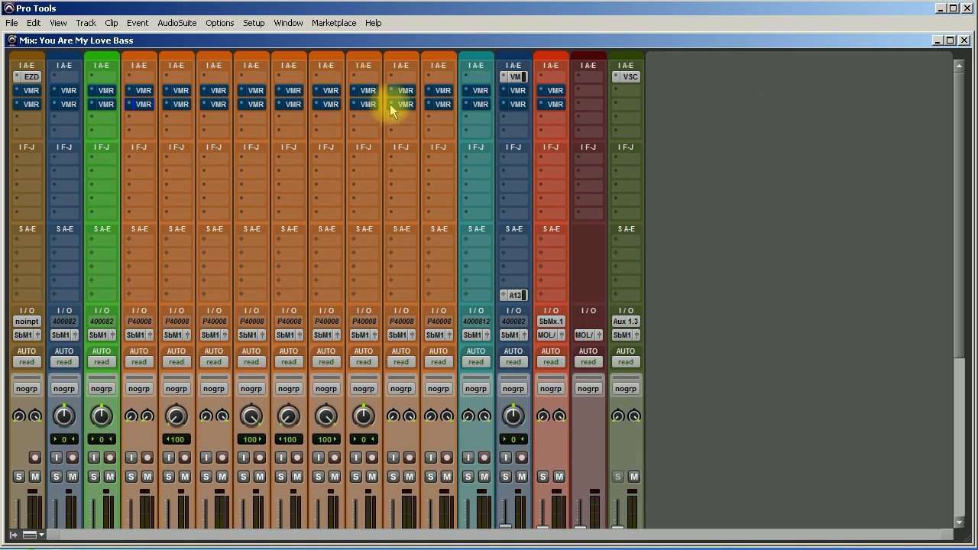
# Step: Alternate between the VTC Normal and VTC Boost inserts on all tracks during playback to compare both setups, ending with both bypassed
pyautogui.keyDown('ctrl'); pyautogui.keyDown('alt'); pyautogui.click(555, 91); pyautogui.keyUp('alt'); pyautogui.keyUp('ctrl')
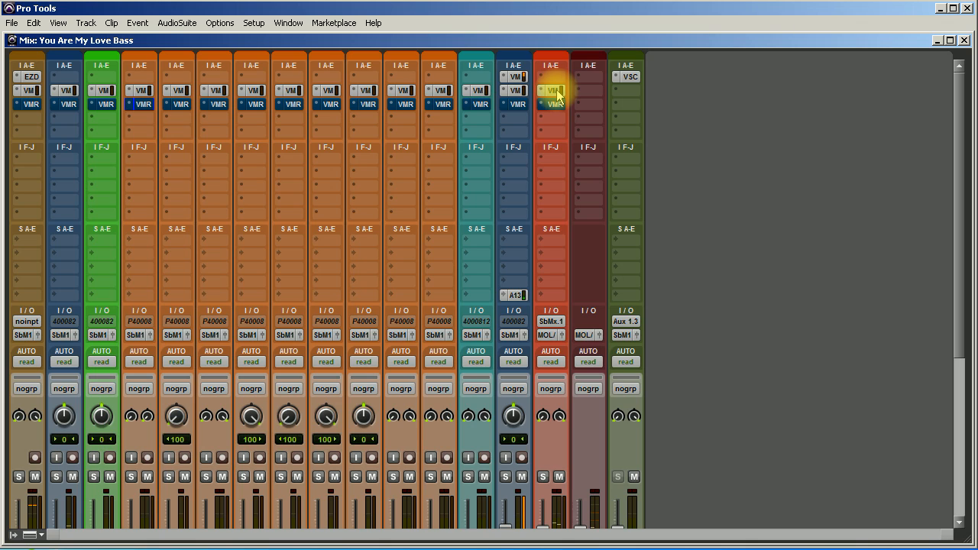
pyautogui.moveTo(559, 93); pyautogui.dragTo(556, 107)
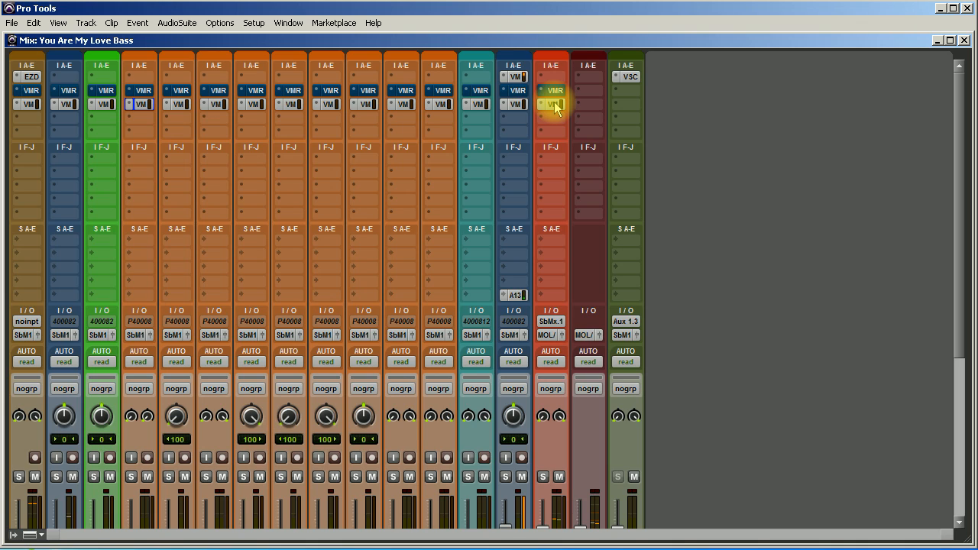
pyautogui.moveTo(556, 107)
pyautogui.mouseDown()
pyautogui.moveTo(552, 92)
pyautogui.moveTo(562, 93)
pyautogui.mouseUp()
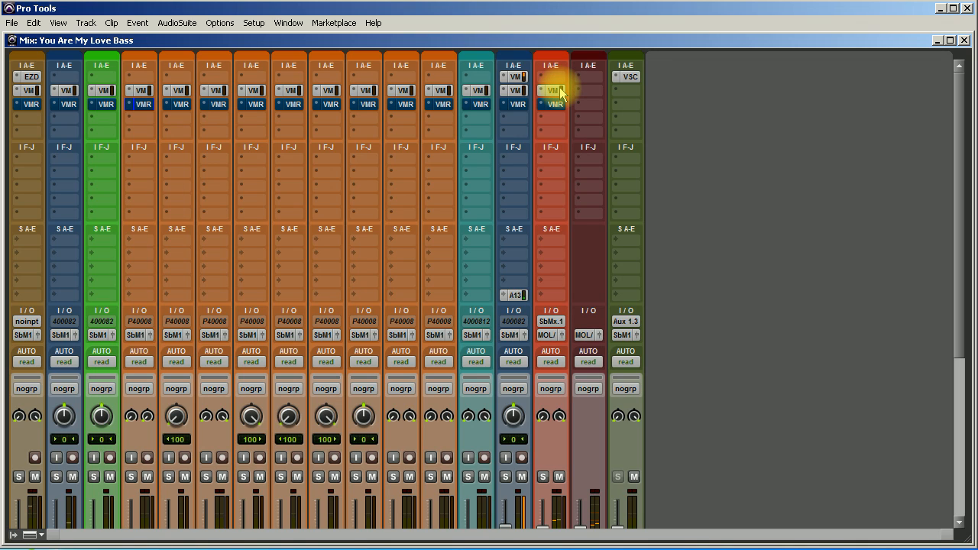
pyautogui.moveTo(561, 92); pyautogui.dragTo(554, 111)
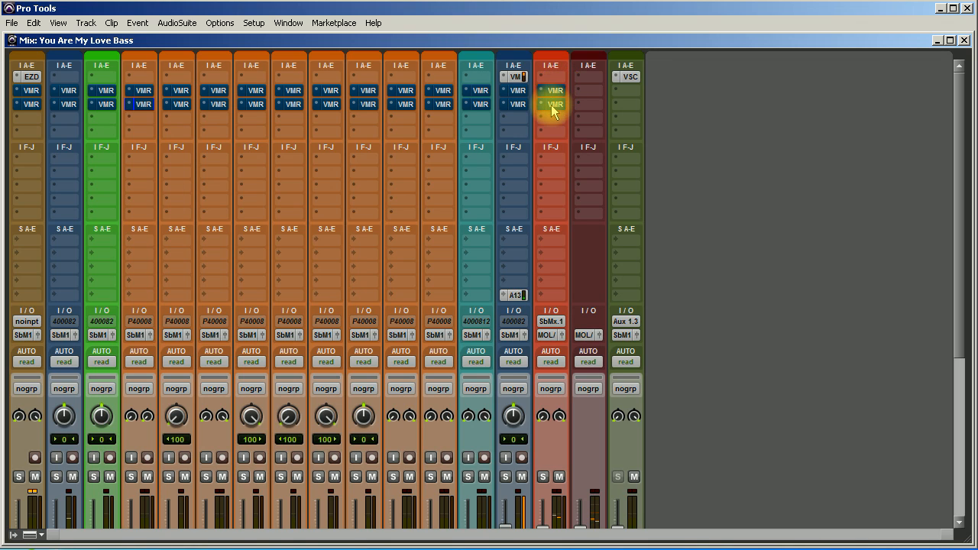
pyautogui.click(553, 110)
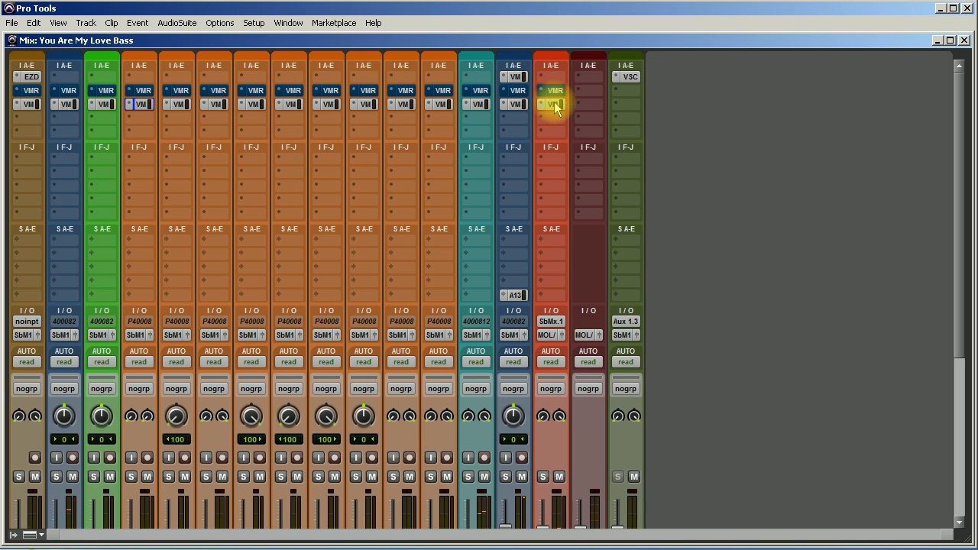
pyautogui.click(555, 105)
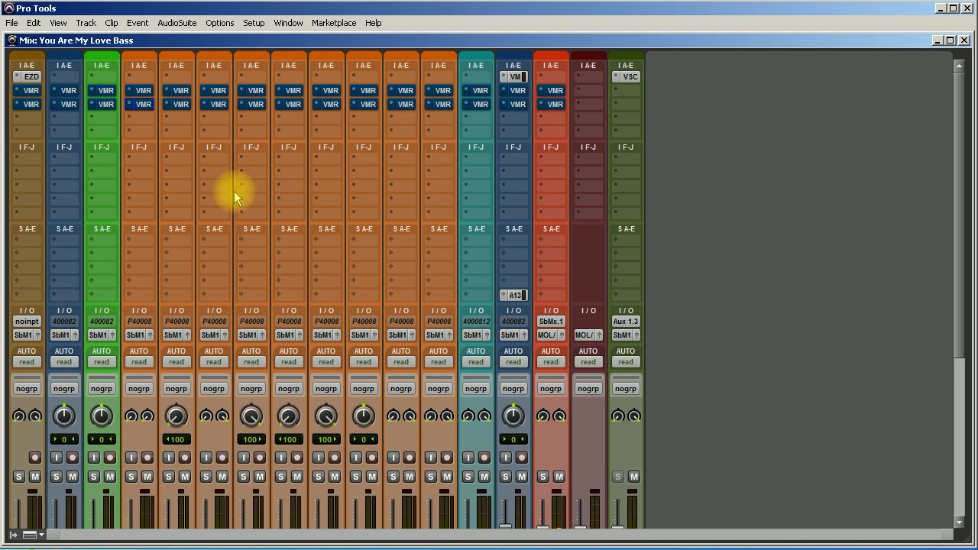
# Step: Open the Bass track's VTC Normal insert and enable the London module in place of Hollywood in the Virtual Mix Rack inserts
pyautogui.click(69, 91)
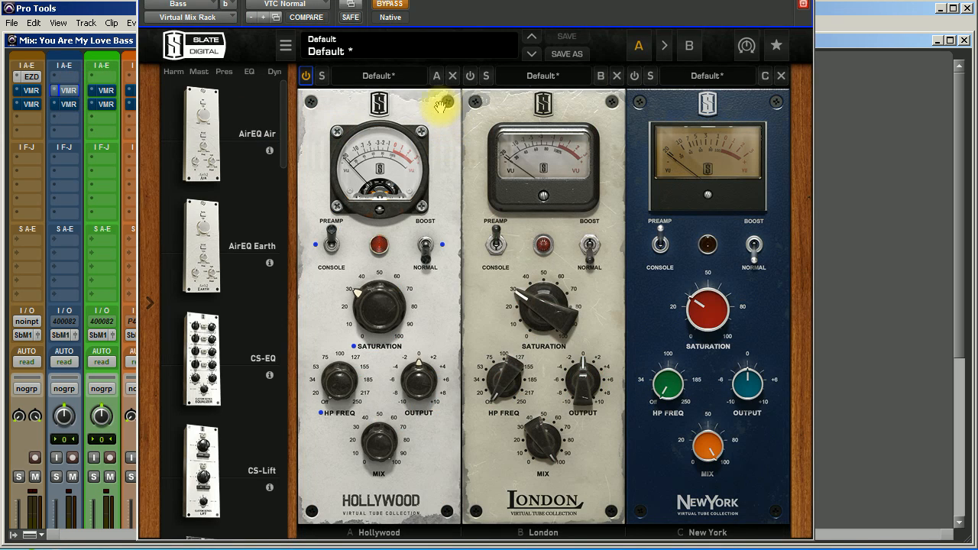
pyautogui.click(470, 75)
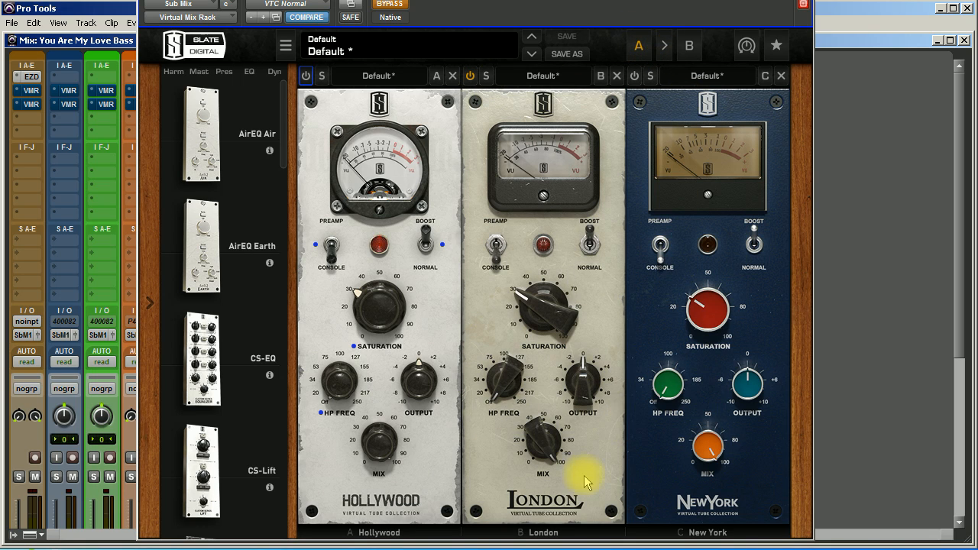
# Step: Examine the London module's mix, saturation and HP frequency controls in the Sub Mix track's insert, and close its window
pyautogui.moveTo(528, 493); pyautogui.dragTo(543, 459)
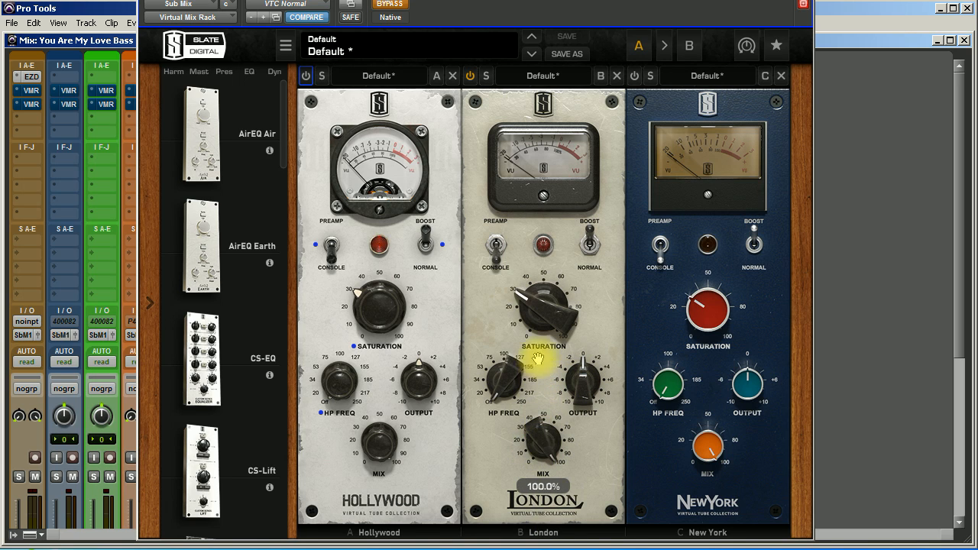
pyautogui.moveTo(542, 290); pyautogui.dragTo(552, 294)
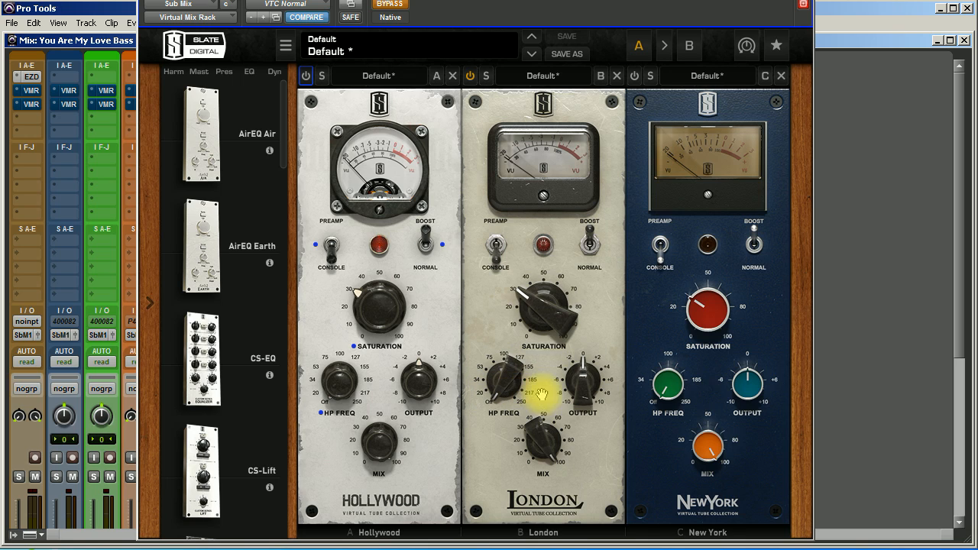
pyautogui.moveTo(501, 397)
pyautogui.mouseDown()
pyautogui.moveTo(489, 349)
pyautogui.moveTo(524, 421)
pyautogui.moveTo(490, 372)
pyautogui.moveTo(503, 397)
pyautogui.mouseUp()
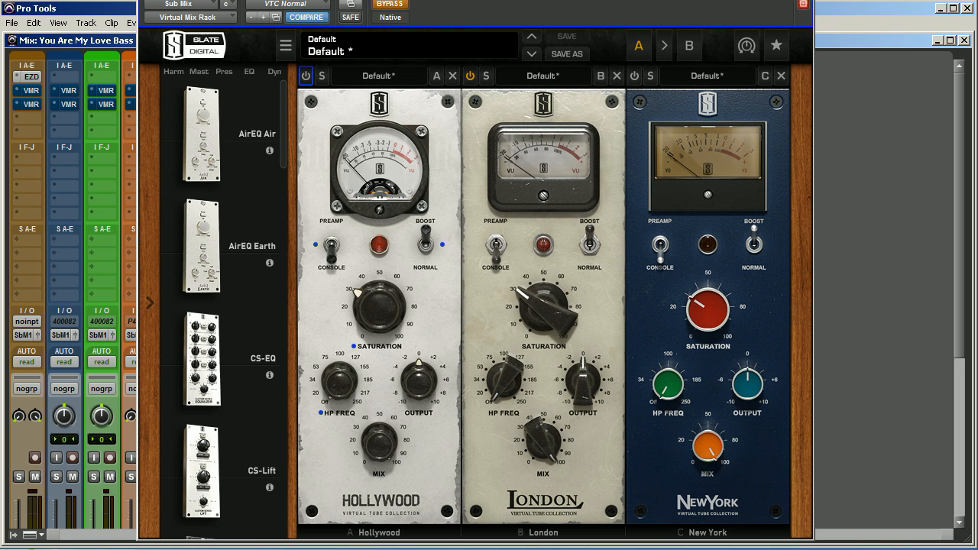
pyautogui.click(805, 0)
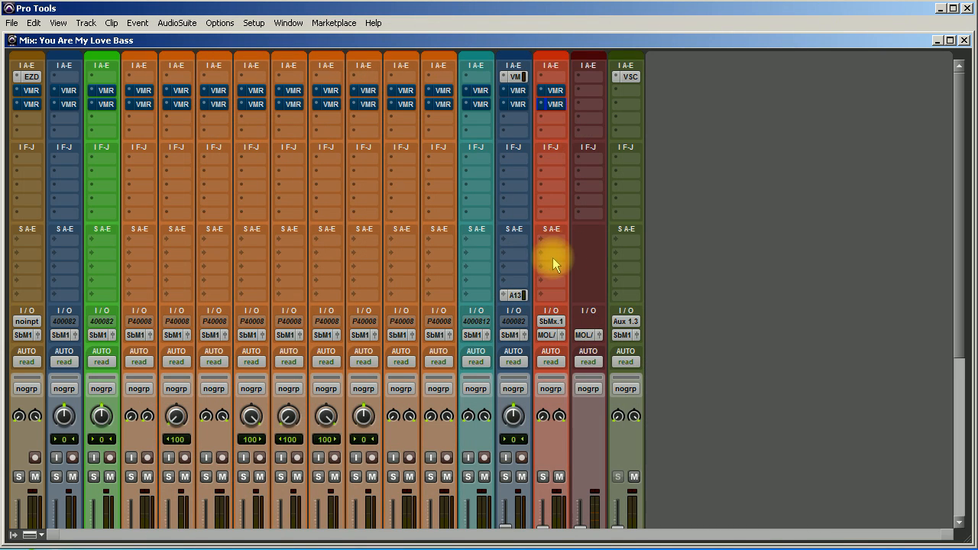
# Step: Inspect the London module's preamp and boost switches in the S. Vocal track's VTC Normal insert, and close its window
pyautogui.scroll(-1, 563, 284)
pyautogui.scroll(1, 563, 283)
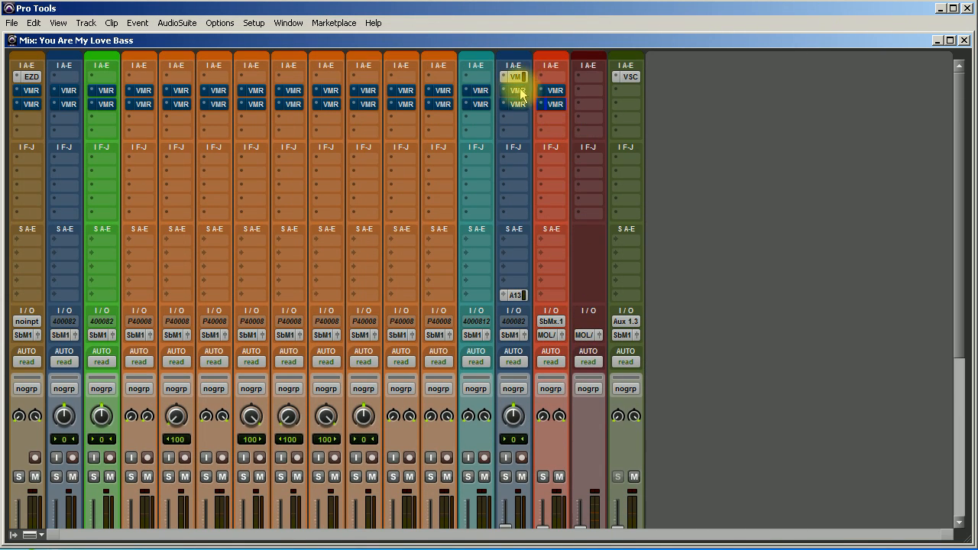
pyautogui.click(556, 104)
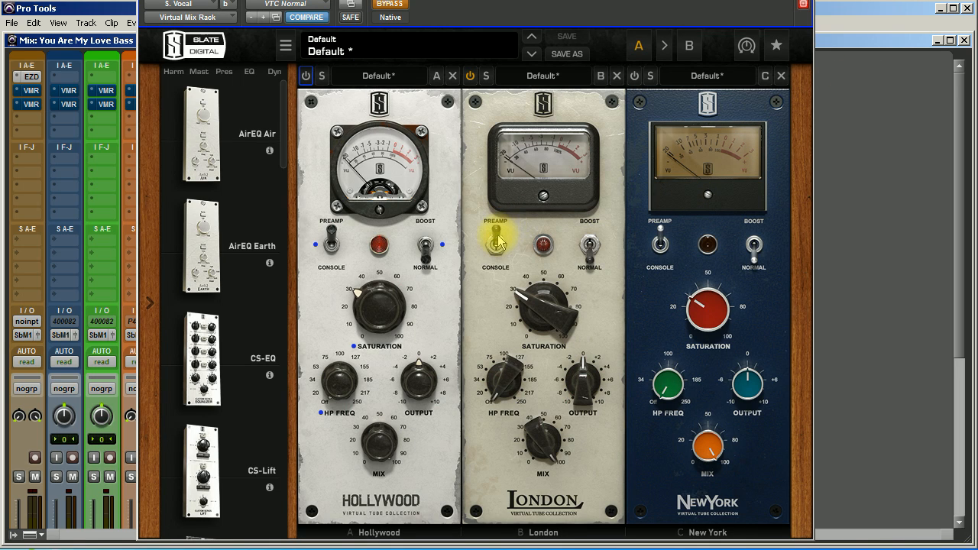
pyautogui.click(802, 4)
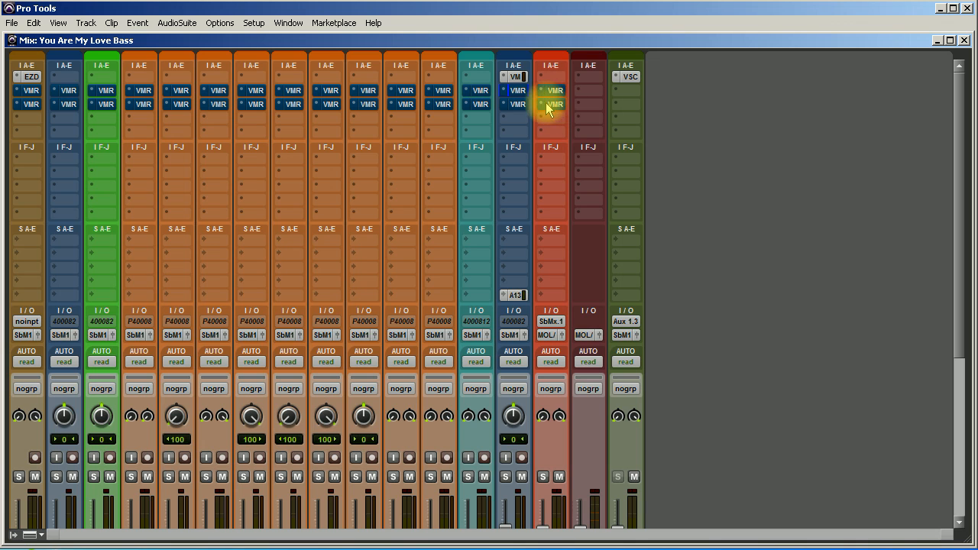
# Step: Toggle the bypass of the VTC Normal inserts with London on all tracks repeatedly during playback to compare the mix with and without them
pyautogui.scroll(-3, 568, 106)
pyautogui.scroll(3, 579, 157)
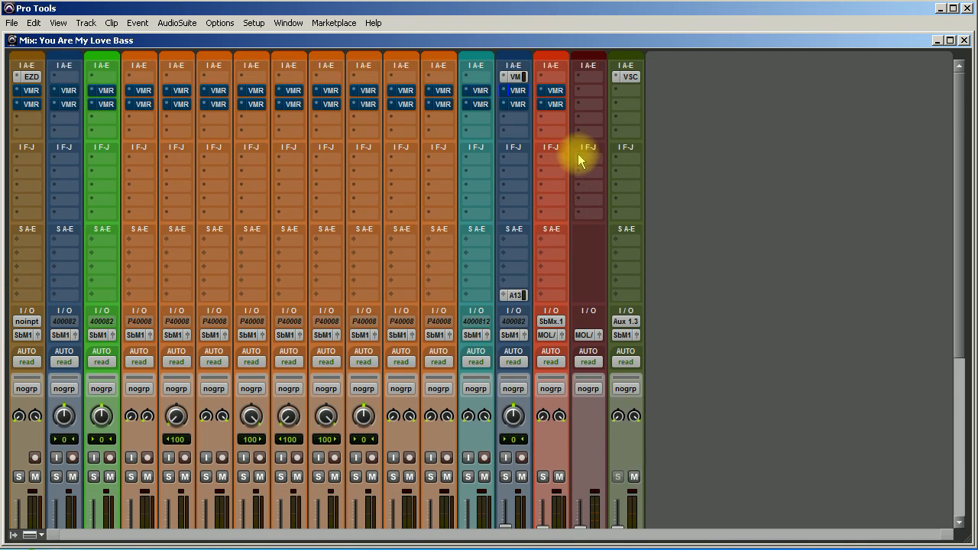
pyautogui.scroll(-3, 583, 242)
pyautogui.scroll(3, 583, 236)
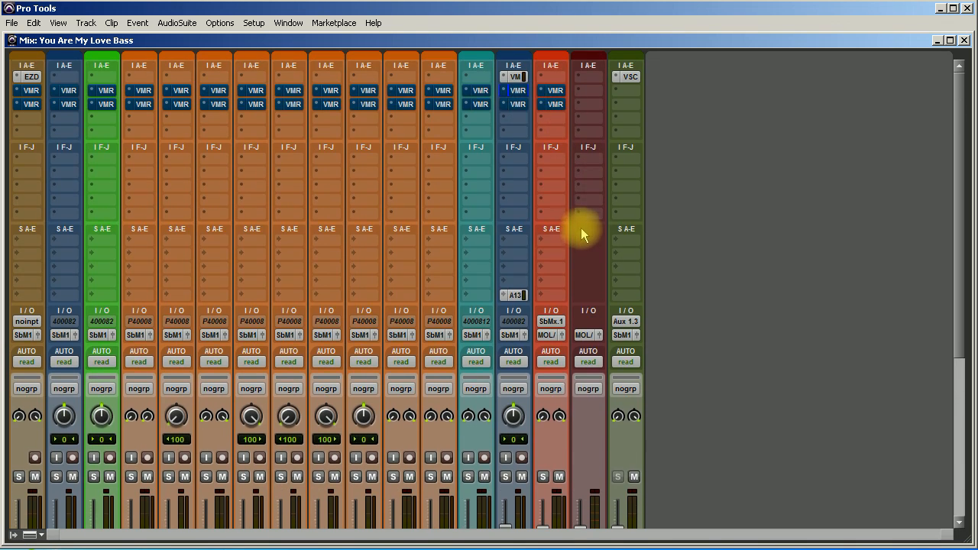
pyautogui.keyDown('ctrl'); pyautogui.keyDown('alt'); pyautogui.click(553, 91); pyautogui.keyUp('alt'); pyautogui.keyUp('ctrl')
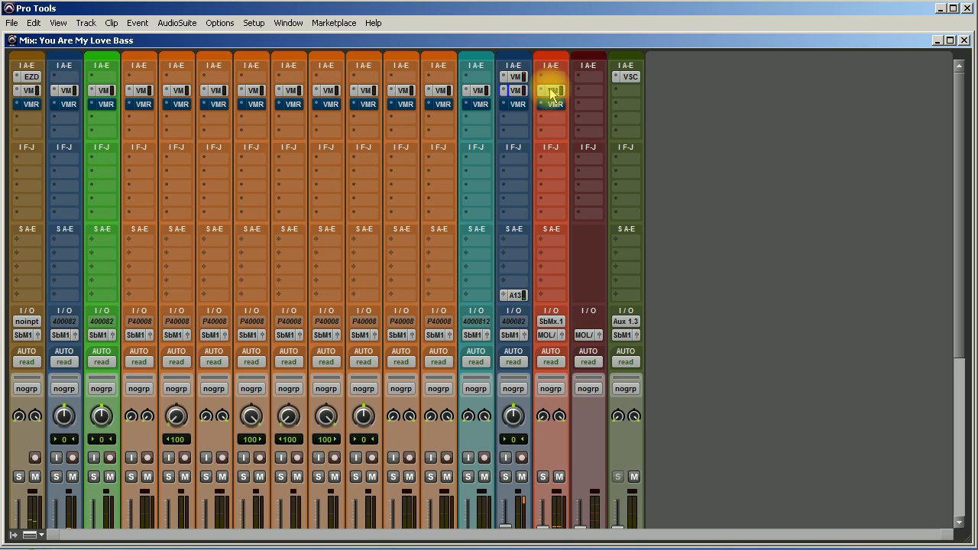
pyautogui.keyDown('ctrl'); pyautogui.keyDown('alt'); pyautogui.click(554, 91); pyautogui.keyUp('alt'); pyautogui.keyUp('ctrl')
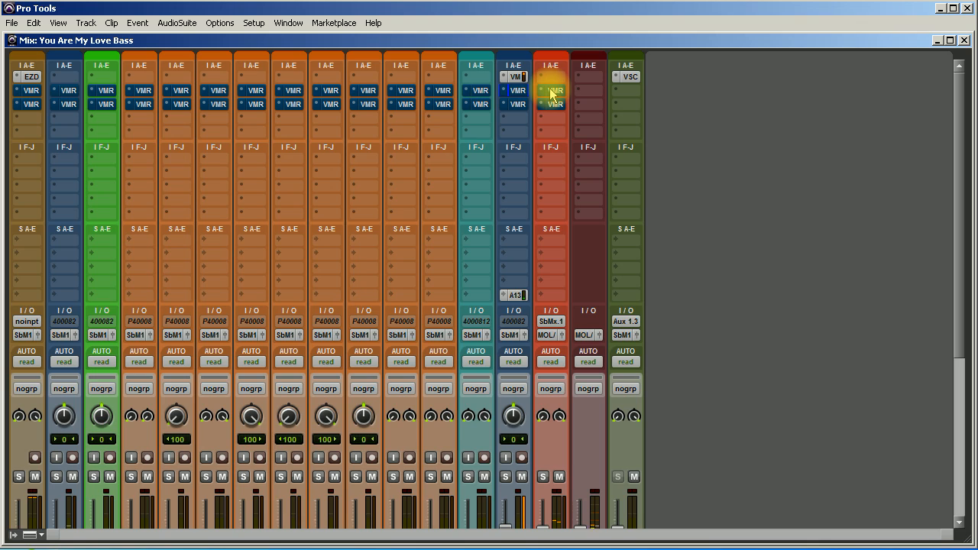
pyautogui.keyDown('ctrl'); pyautogui.keyDown('alt'); pyautogui.click(553, 91); pyautogui.keyUp('alt'); pyautogui.keyUp('ctrl')
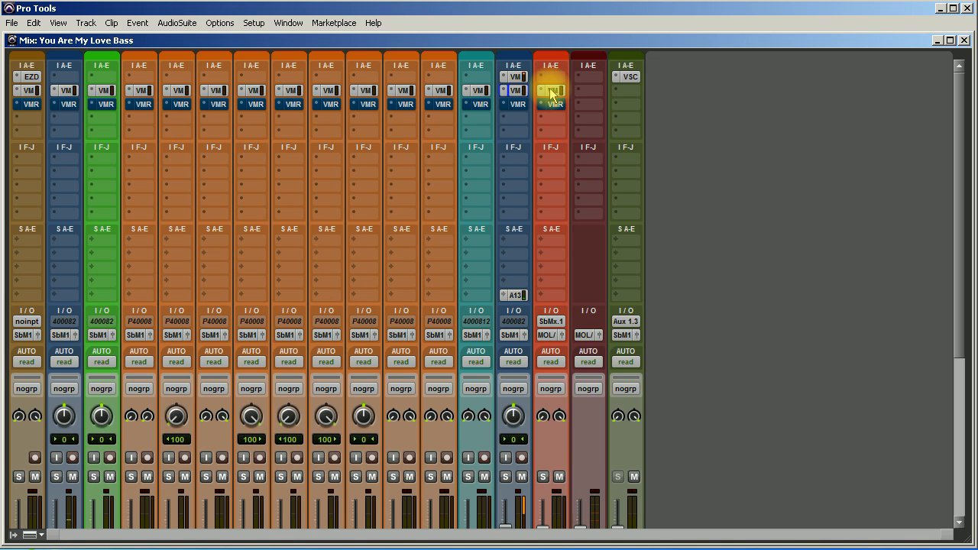
pyautogui.keyDown('ctrl'); pyautogui.keyDown('alt'); pyautogui.click(551, 93); pyautogui.keyUp('alt'); pyautogui.keyUp('ctrl')
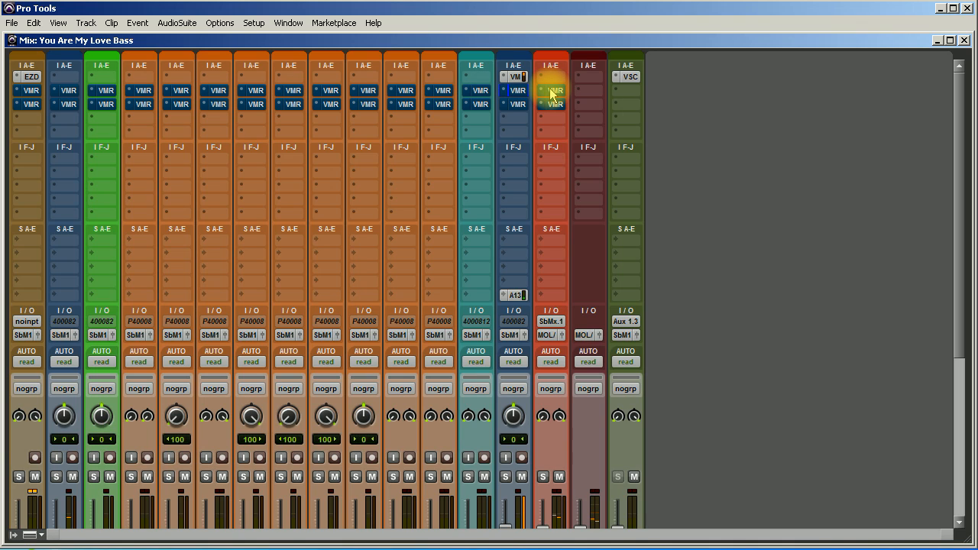
pyautogui.keyDown('ctrl'); pyautogui.keyDown('alt'); pyautogui.click(551, 93); pyautogui.keyUp('alt'); pyautogui.keyUp('ctrl')
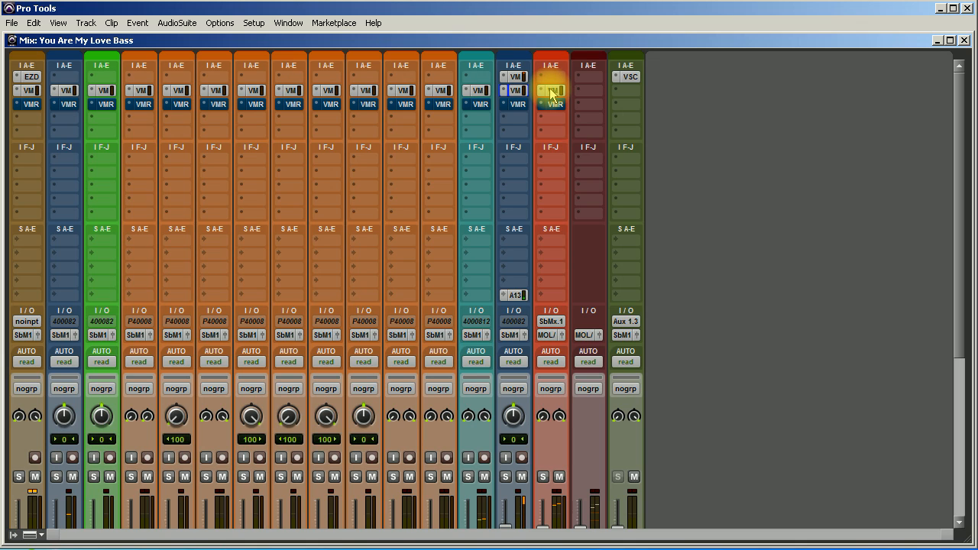
pyautogui.keyDown('ctrl'); pyautogui.keyDown('alt'); pyautogui.click(551, 93); pyautogui.keyUp('alt'); pyautogui.keyUp('ctrl')
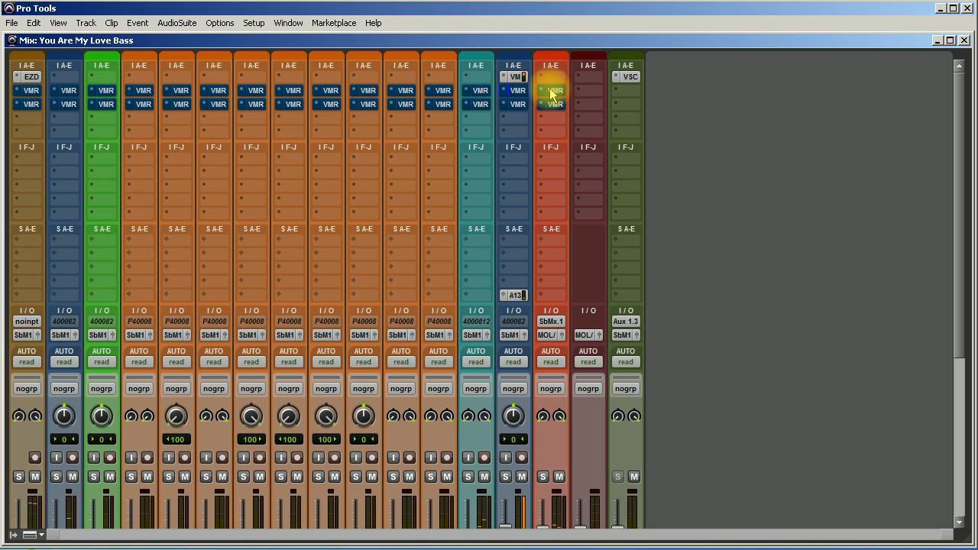
pyautogui.keyDown('ctrl'); pyautogui.keyDown('alt'); pyautogui.click(552, 92); pyautogui.keyUp('alt'); pyautogui.keyUp('ctrl')
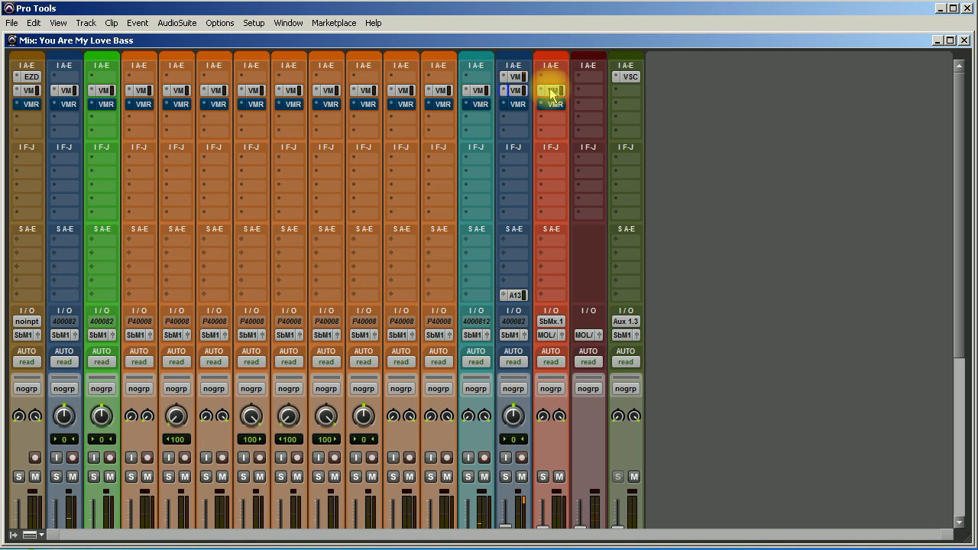
pyautogui.keyDown('ctrl'); pyautogui.keyDown('alt'); pyautogui.click(552, 92); pyautogui.keyUp('alt'); pyautogui.keyUp('ctrl')
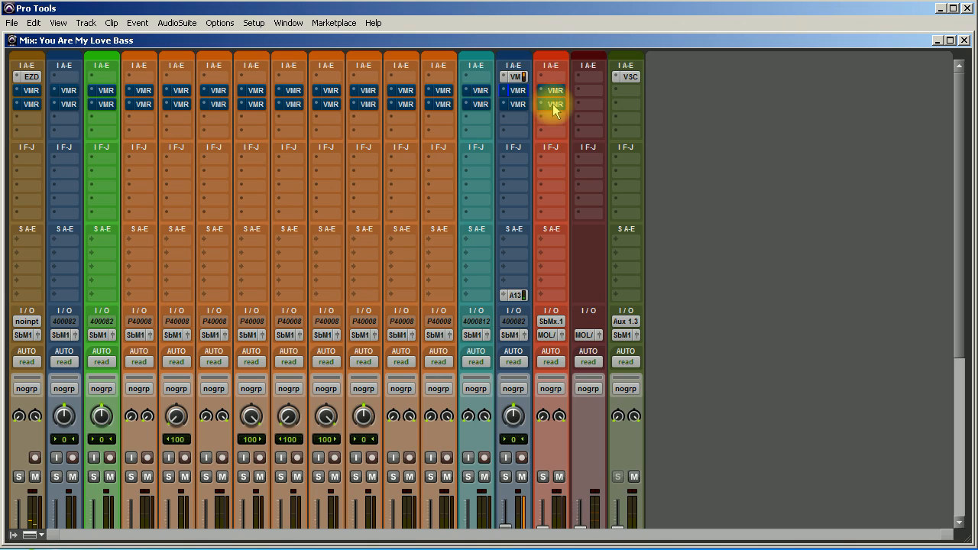
# Step: Toggle the bypass of the VTC Boost inserts with London on all tracks repeatedly during playback to compare the mix with and without them
pyautogui.keyDown('ctrl'); pyautogui.keyDown('alt'); pyautogui.keyDown('super'); pyautogui.click(554, 105); pyautogui.keyUp('super'); pyautogui.keyUp('alt'); pyautogui.keyUp('ctrl')
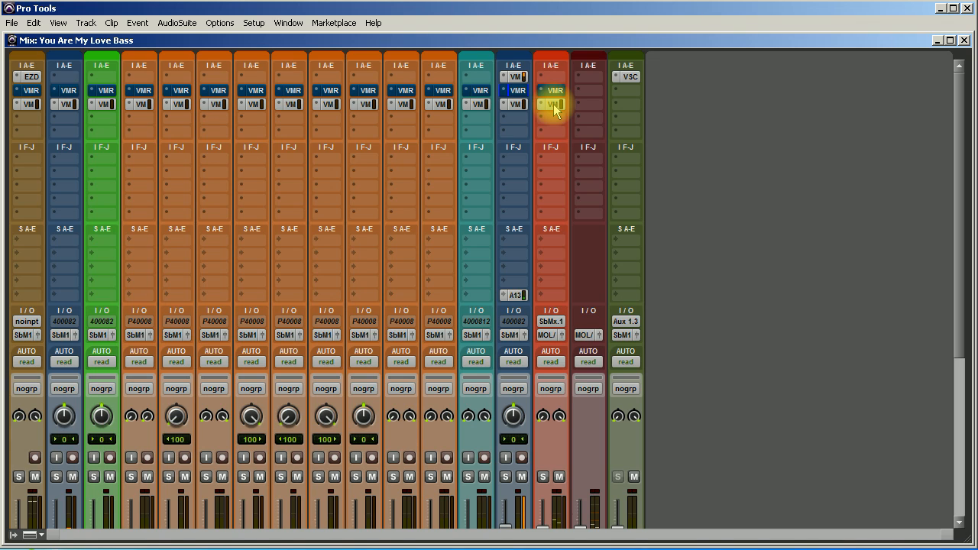
pyautogui.keyDown('ctrl'); pyautogui.keyDown('alt'); pyautogui.click(555, 107); pyautogui.keyUp('alt'); pyautogui.keyUp('ctrl')
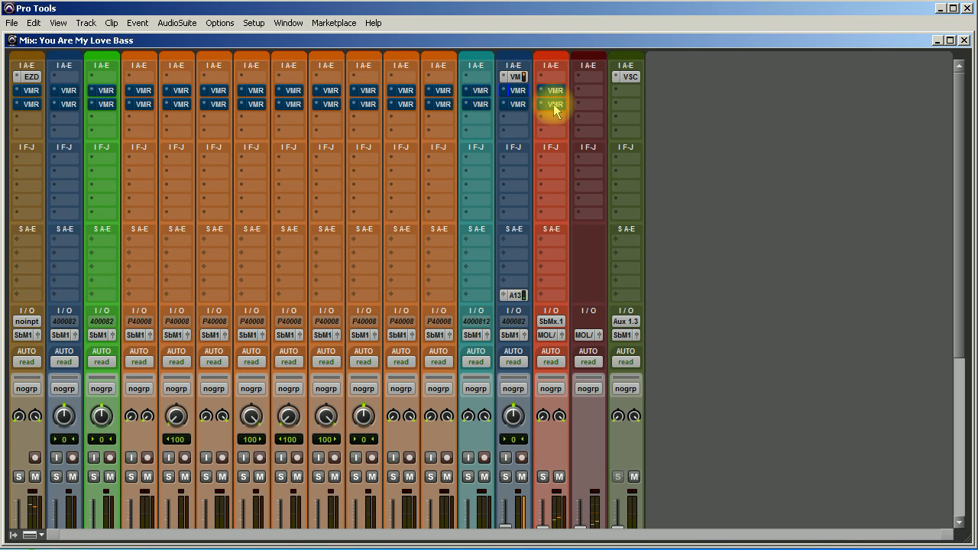
pyautogui.keyDown('ctrl'); pyautogui.keyDown('alt'); pyautogui.click(555, 107); pyautogui.keyUp('alt'); pyautogui.keyUp('ctrl')
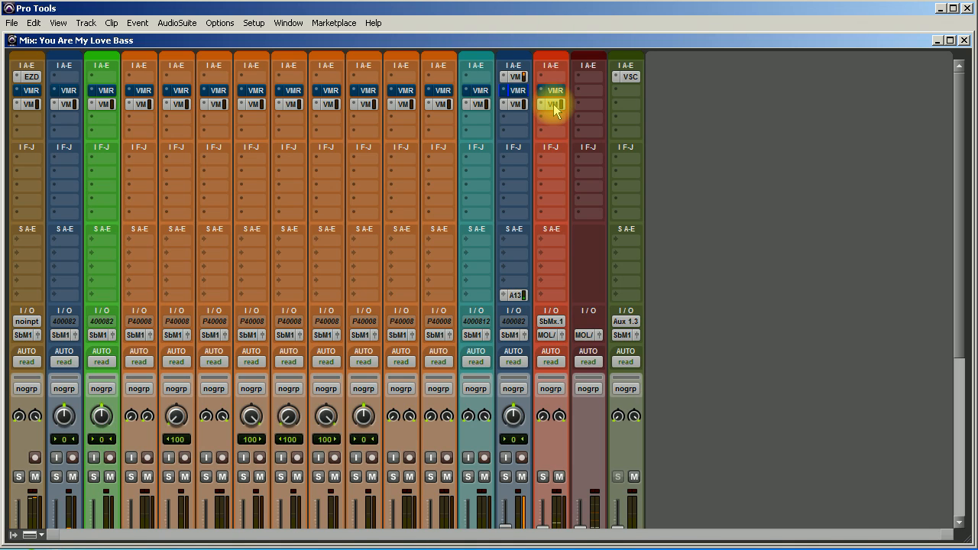
pyautogui.keyDown('ctrl'); pyautogui.keyDown('alt'); pyautogui.click(555, 107); pyautogui.keyUp('alt'); pyautogui.keyUp('ctrl')
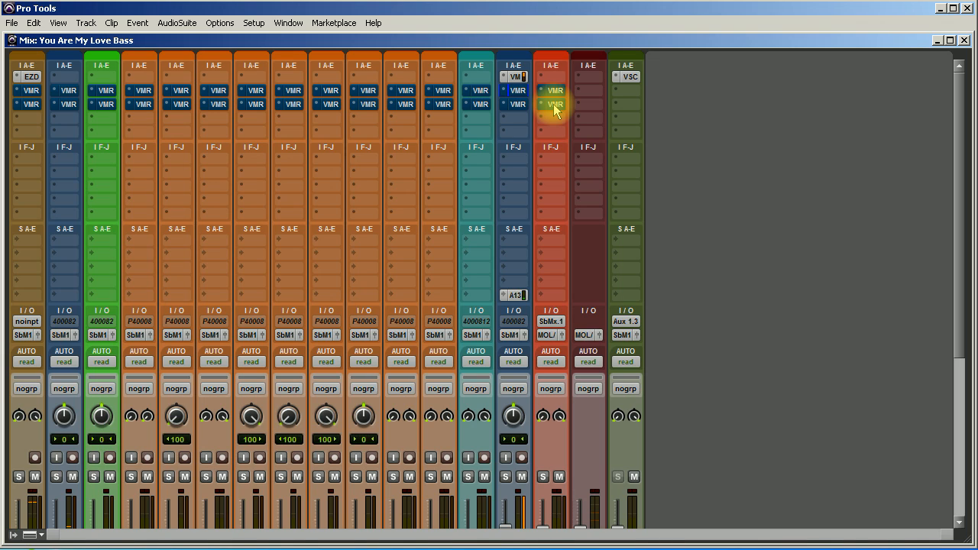
pyautogui.keyDown('ctrl'); pyautogui.keyDown('alt'); pyautogui.click(555, 106); pyautogui.keyUp('alt'); pyautogui.keyUp('ctrl')
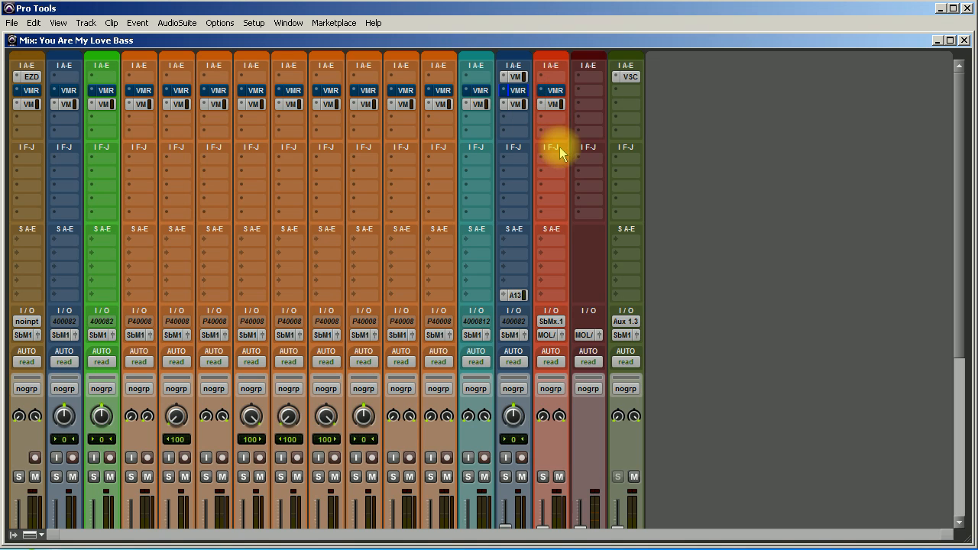
pyautogui.keyDown('ctrl'); pyautogui.keyDown('alt'); pyautogui.click(556, 106); pyautogui.keyUp('alt'); pyautogui.keyUp('ctrl')
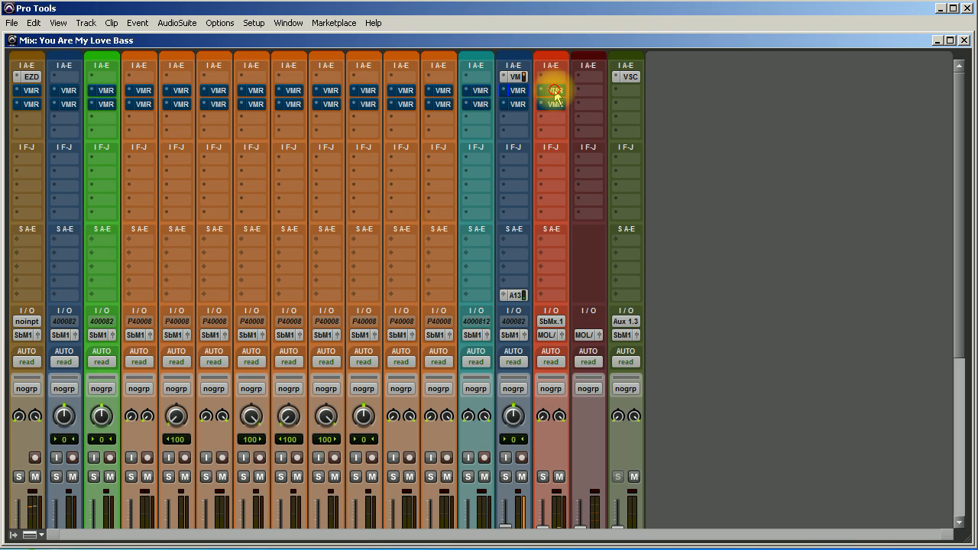
# Step: Alternate between the VTC Normal and VTC Boost inserts with London on all tracks during playback, and finish with both bypassed
pyautogui.keyDown('ctrl'); pyautogui.keyDown('alt'); pyautogui.click(555, 91); pyautogui.keyUp('alt'); pyautogui.keyUp('ctrl')
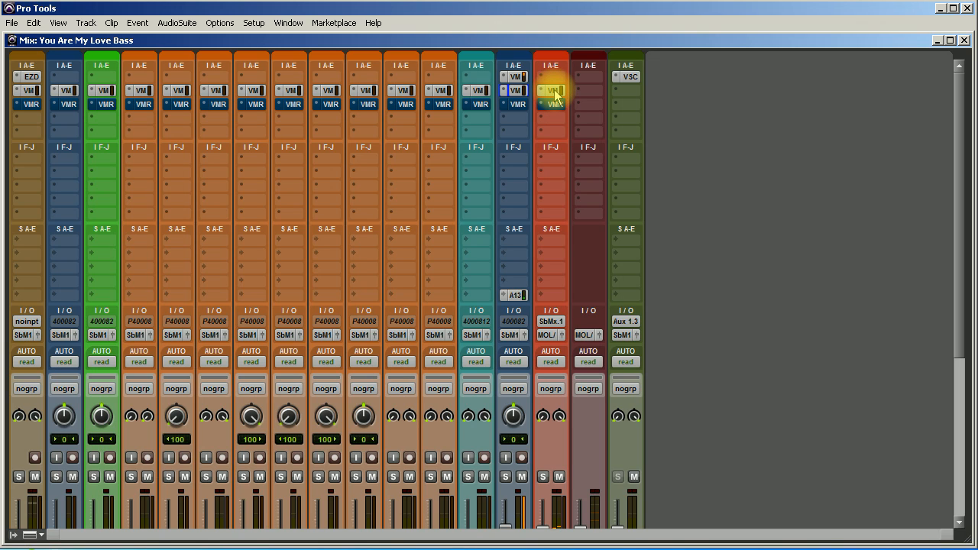
pyautogui.moveTo(556, 94); pyautogui.dragTo(554, 109)
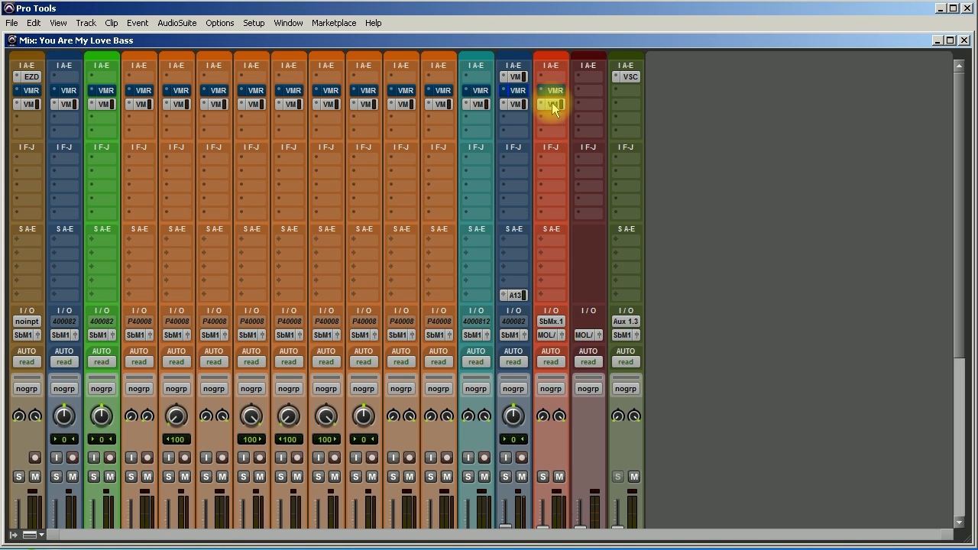
pyautogui.keyDown('ctrl'); pyautogui.keyDown('alt'); pyautogui.click(556, 105); pyautogui.keyUp('alt'); pyautogui.keyUp('ctrl')
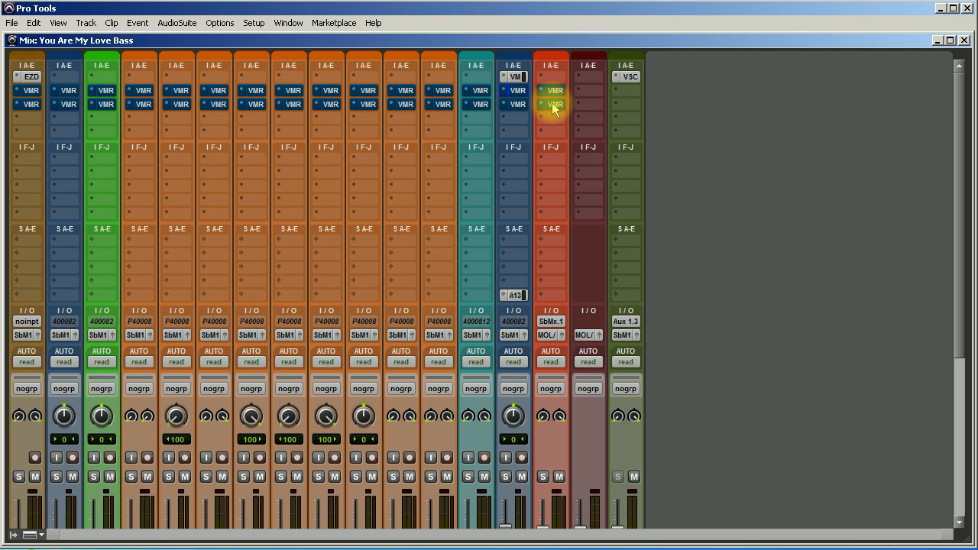
pyautogui.keyDown('ctrl'); pyautogui.keyDown('alt'); pyautogui.click(557, 91); pyautogui.keyUp('alt'); pyautogui.keyUp('ctrl')
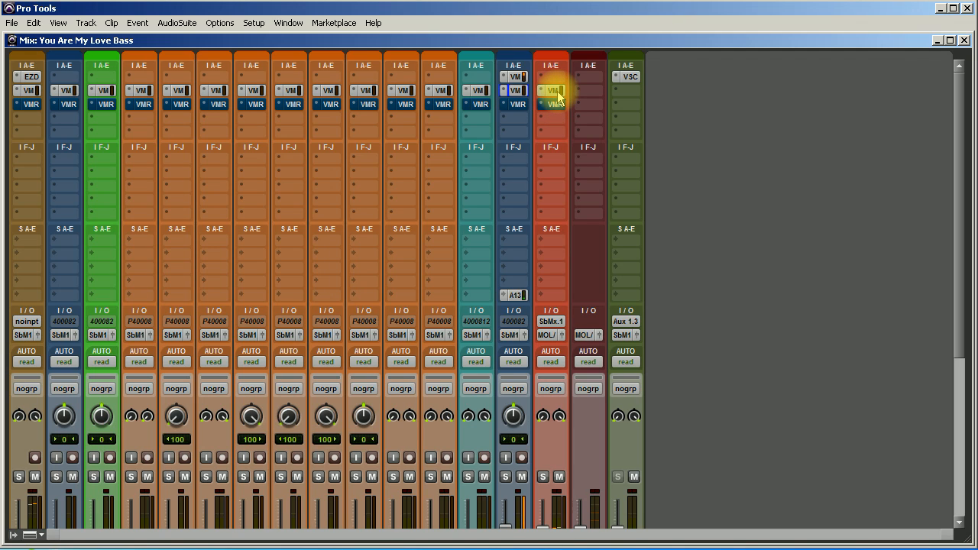
pyautogui.keyDown('ctrl'); pyautogui.keyDown('alt'); pyautogui.click(557, 92); pyautogui.keyUp('alt'); pyautogui.keyUp('ctrl')
pyautogui.keyDown('ctrl'); pyautogui.keyDown('alt'); pyautogui.click(552, 104); pyautogui.keyUp('alt'); pyautogui.keyUp('ctrl')
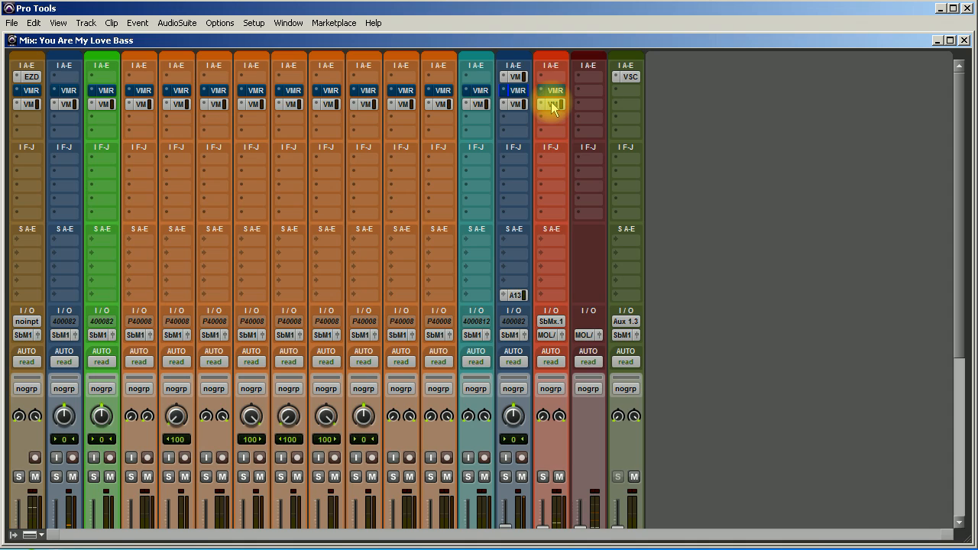
pyautogui.moveTo(552, 107); pyautogui.dragTo(551, 94)
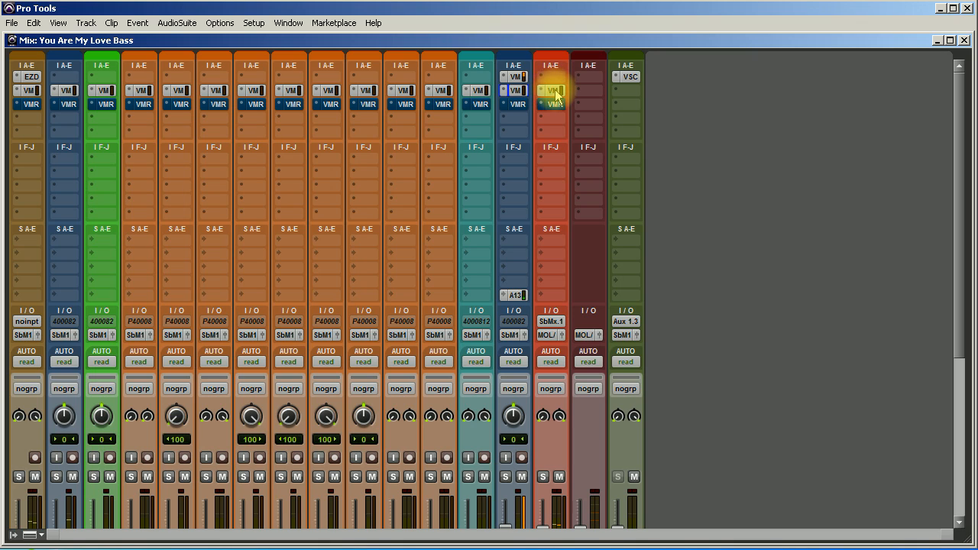
pyautogui.keyDown('ctrl'); pyautogui.keyDown('alt'); pyautogui.click(555, 91); pyautogui.keyUp('alt'); pyautogui.keyUp('ctrl')
pyautogui.keyDown('ctrl'); pyautogui.keyDown('alt'); pyautogui.click(555, 103); pyautogui.keyUp('alt'); pyautogui.keyUp('ctrl')
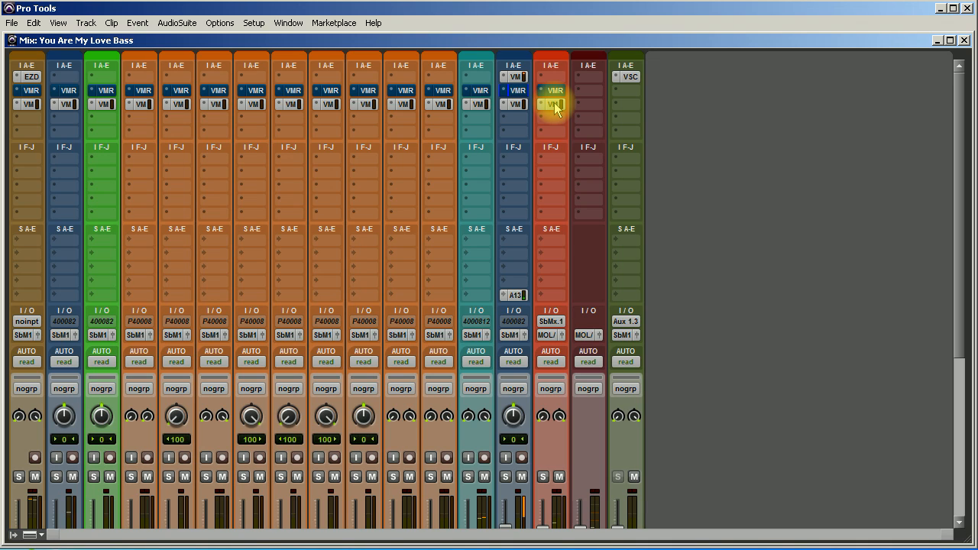
pyautogui.click(555, 105)
pyautogui.moveTo(554, 104); pyautogui.dragTo(555, 91)
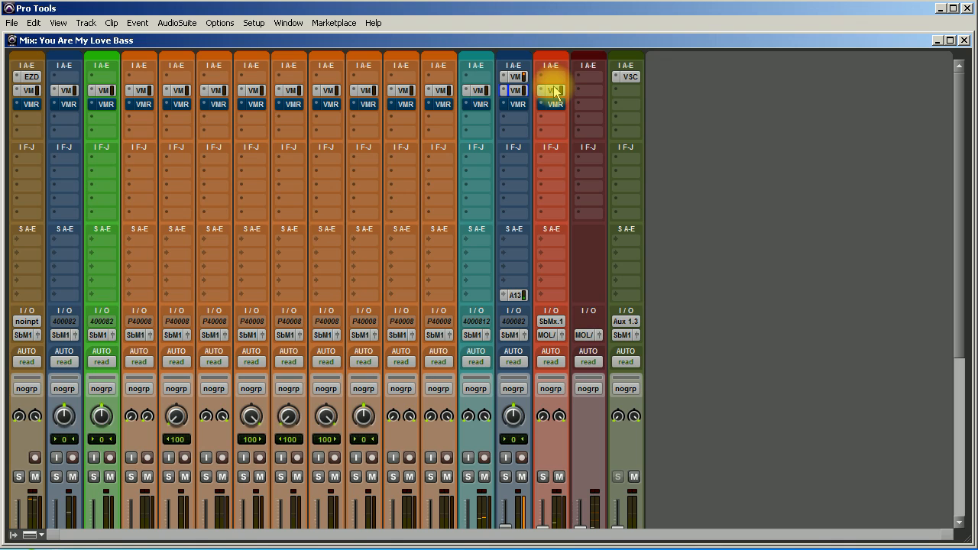
pyautogui.moveTo(556, 92); pyautogui.dragTo(555, 107)
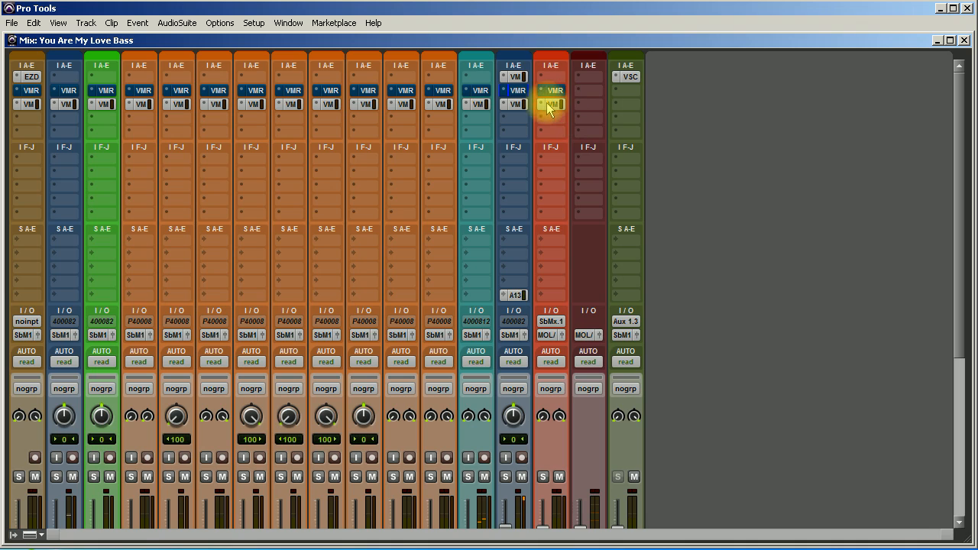
pyautogui.keyDown('ctrl'); pyautogui.keyDown('alt'); pyautogui.click(553, 105); pyautogui.keyUp('alt'); pyautogui.keyUp('ctrl')
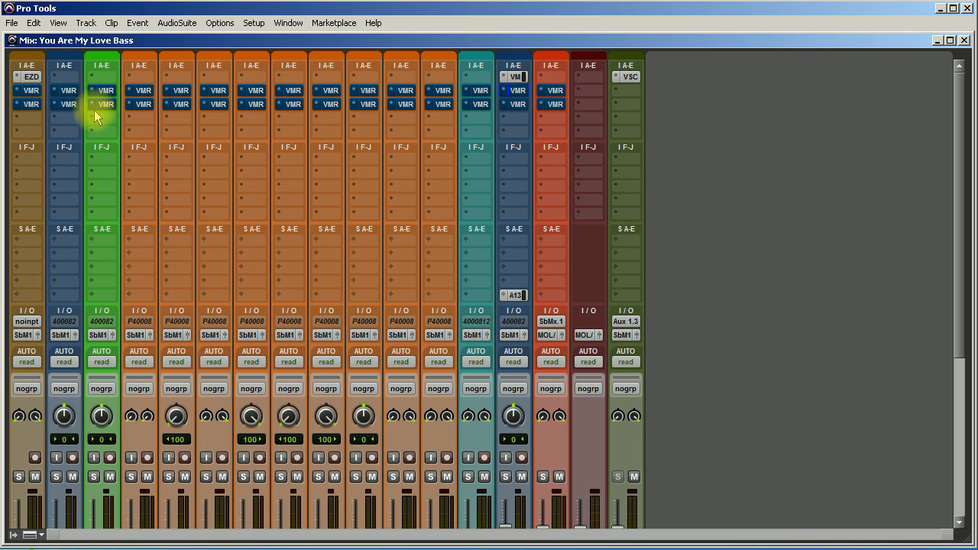
# Step: Inspect the tube modules' HP frequency controls in the Bass track's VTC Boost insert, and close its window
pyautogui.click(70, 106)
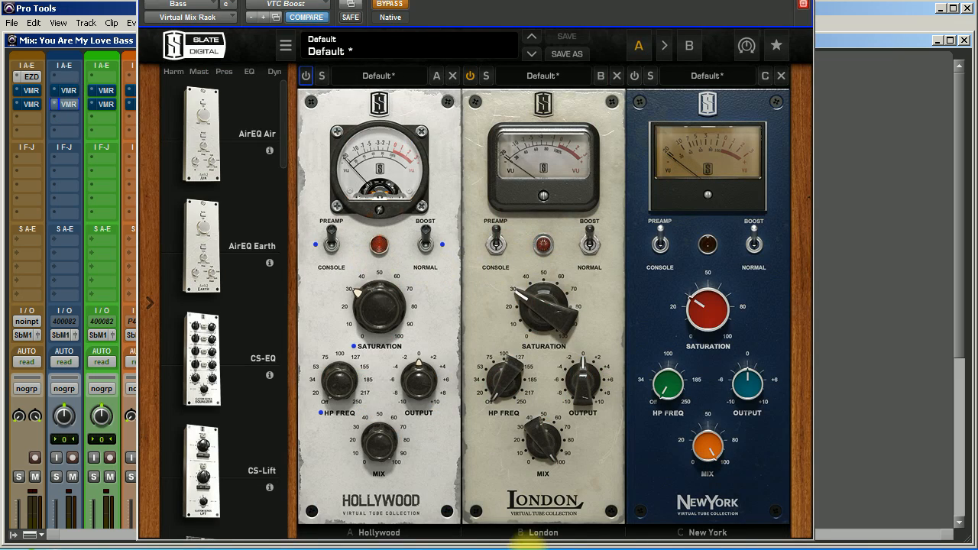
pyautogui.moveTo(336, 389); pyautogui.dragTo(407, 496)
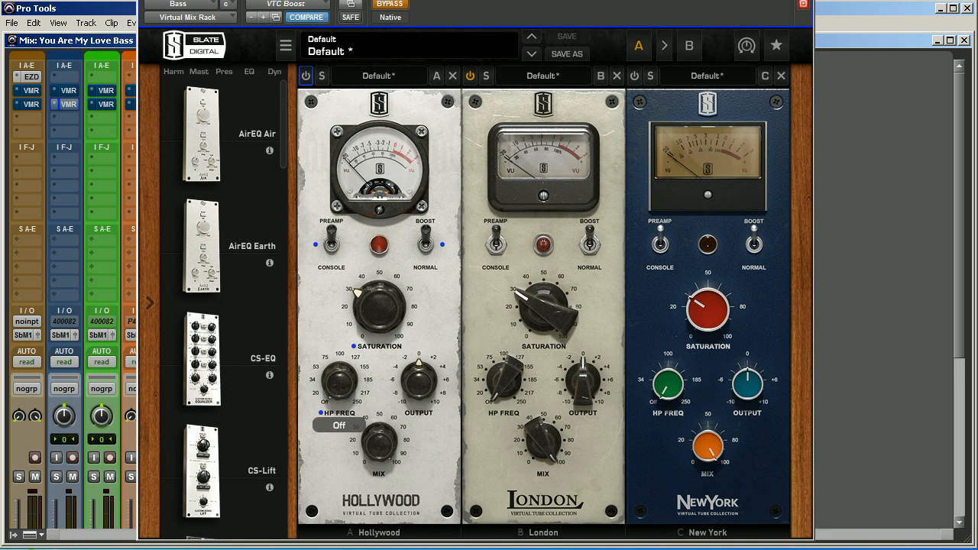
pyautogui.click(804, 3)
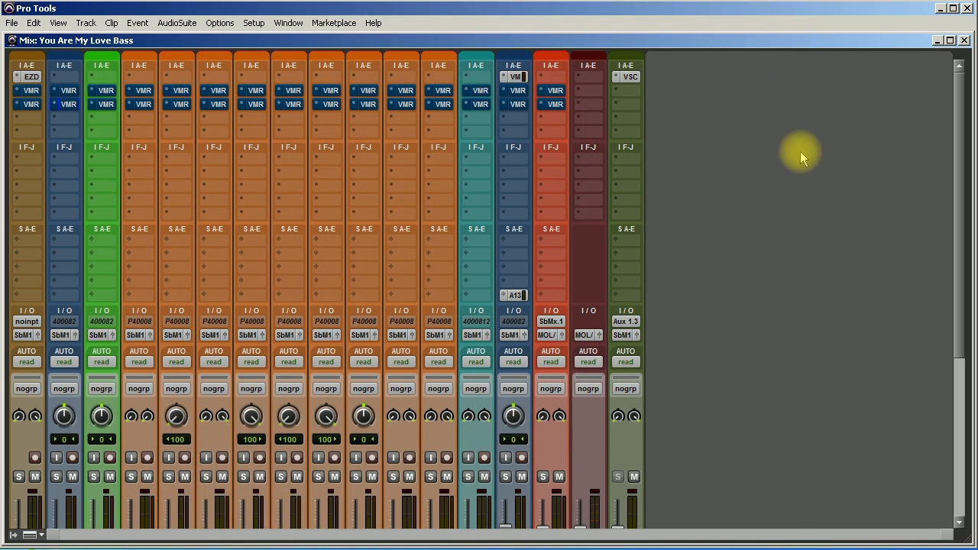
# Step: Open the Bass track's VTC Normal insert, enable the New York module in place of London, and close the insert window
pyautogui.click(68, 90)
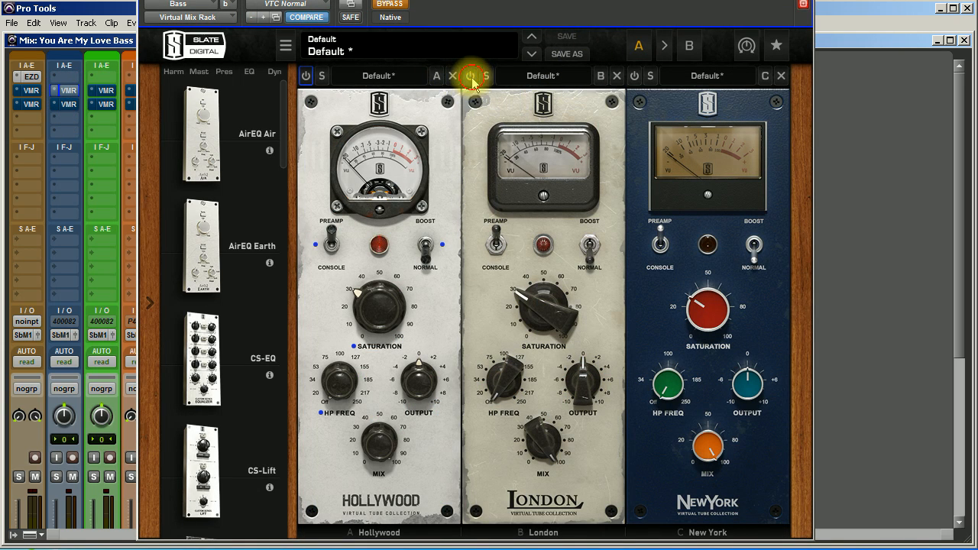
pyautogui.click(634, 76)
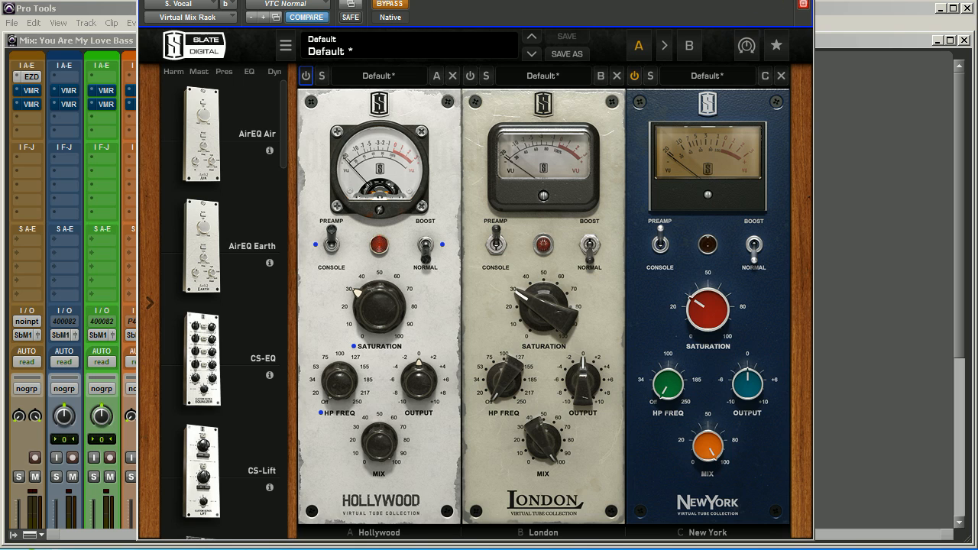
pyautogui.click(803, 4)
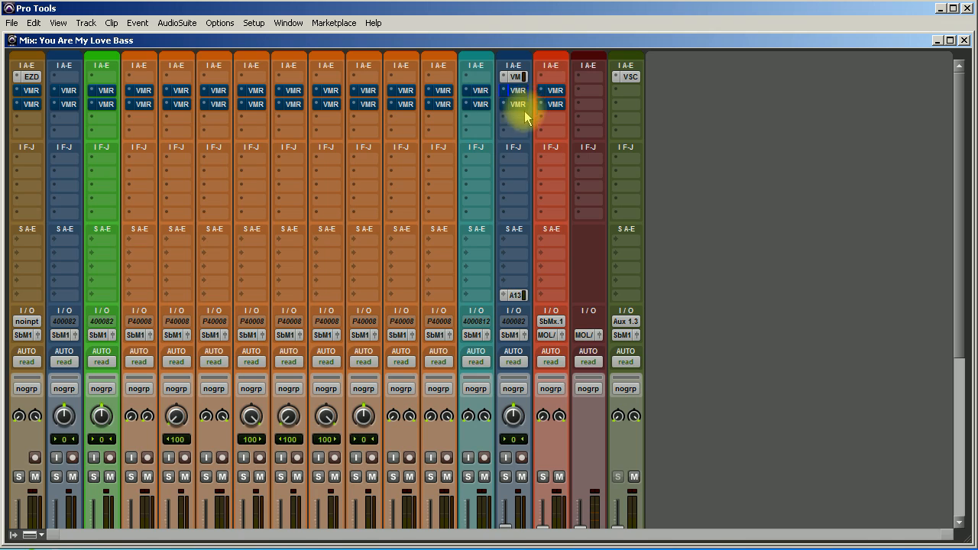
# Step: Toggle the bypass of the VTC Normal inserts with New York on all tracks repeatedly during playback to compare the mix with and without them
pyautogui.scroll(-1, 559, 98)
pyautogui.scroll(1, 559, 99)
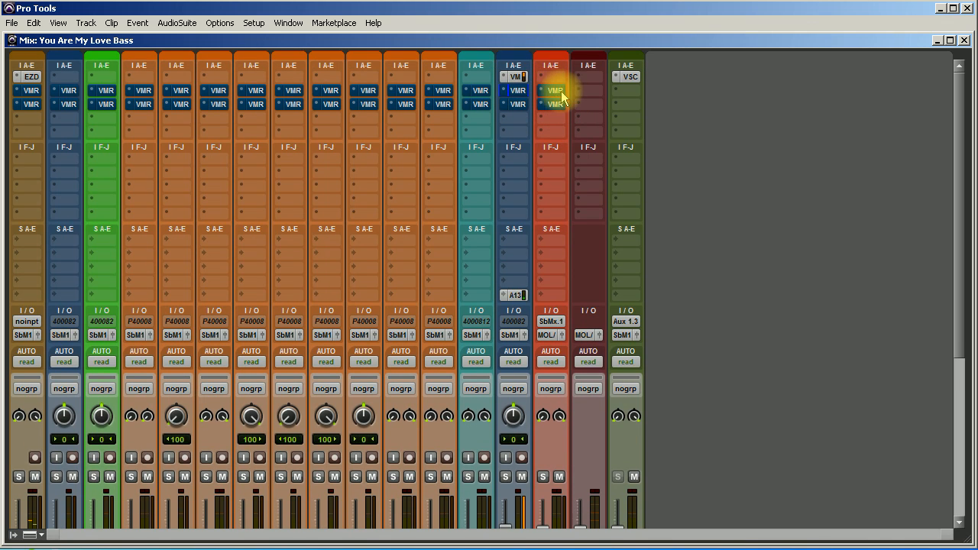
pyautogui.keyDown('ctrl'); pyautogui.keyDown('alt'); pyautogui.keyDown('super'); pyautogui.click(555, 91); pyautogui.keyUp('super'); pyautogui.keyUp('alt'); pyautogui.keyUp('ctrl')
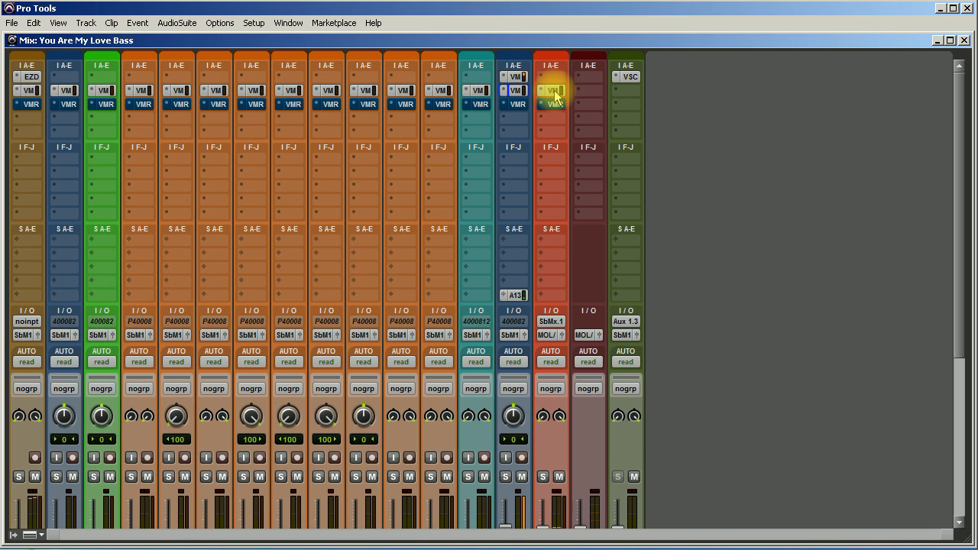
pyautogui.keyDown('ctrl'); pyautogui.keyDown('alt'); pyautogui.keyDown('super'); pyautogui.click(555, 91); pyautogui.keyUp('super'); pyautogui.keyUp('alt'); pyautogui.keyUp('ctrl')
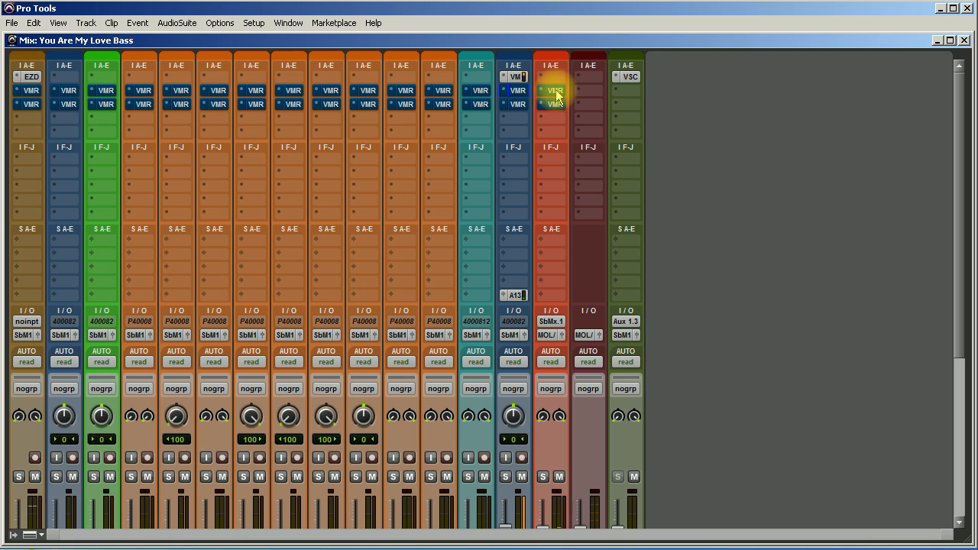
pyautogui.keyDown('ctrl'); pyautogui.keyDown('alt'); pyautogui.click(552, 90); pyautogui.keyUp('alt'); pyautogui.keyUp('ctrl')
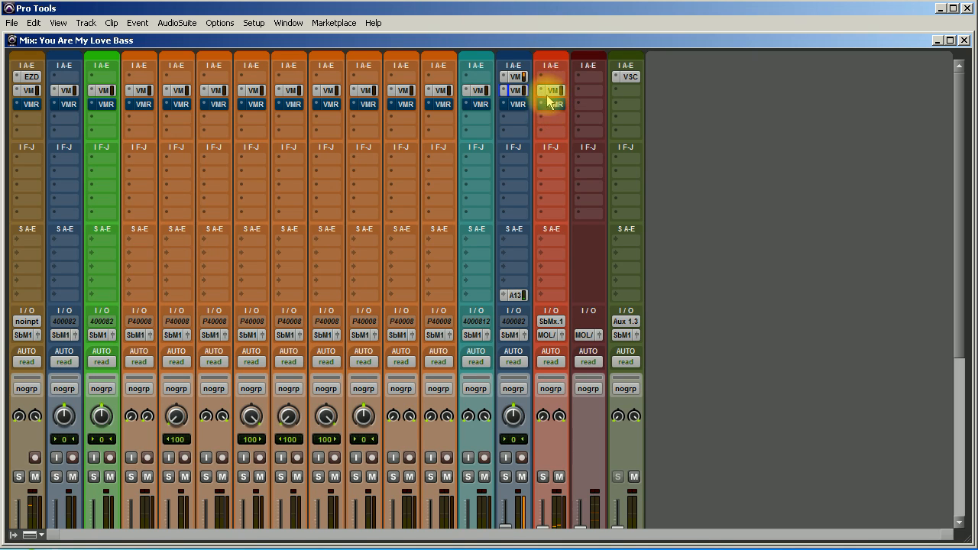
pyautogui.keyDown('ctrl'); pyautogui.keyDown('alt'); pyautogui.click(554, 92); pyautogui.keyUp('alt'); pyautogui.keyUp('ctrl')
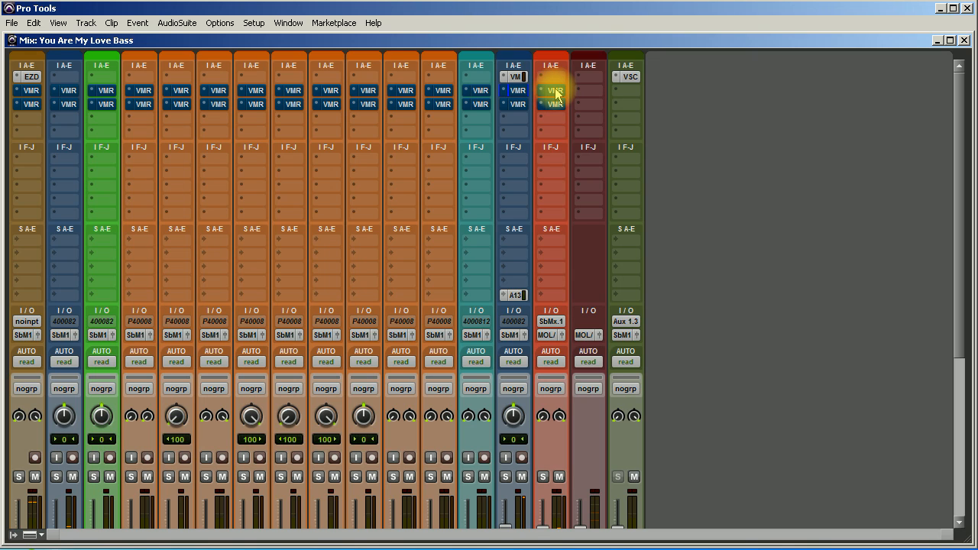
pyautogui.keyDown('ctrl'); pyautogui.keyDown('alt'); pyautogui.click(555, 92); pyautogui.keyUp('alt'); pyautogui.keyUp('ctrl')
pyautogui.keyDown('ctrl'); pyautogui.keyDown('alt'); pyautogui.keyDown('super'); pyautogui.click(556, 93); pyautogui.keyUp('super'); pyautogui.keyUp('alt'); pyautogui.keyUp('ctrl')
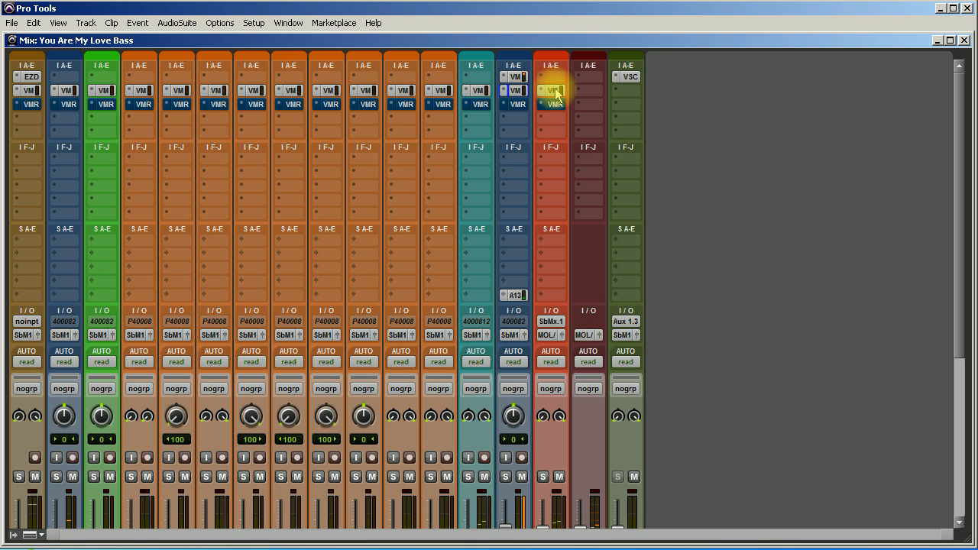
pyautogui.keyDown('ctrl'); pyautogui.keyDown('alt'); pyautogui.click(557, 91); pyautogui.keyUp('alt'); pyautogui.keyUp('ctrl')
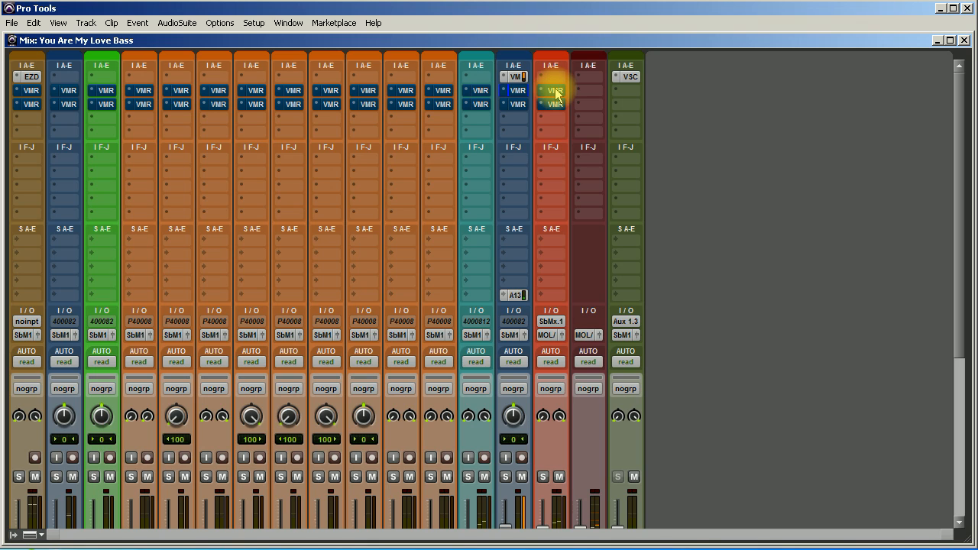
pyautogui.keyDown('ctrl'); pyautogui.keyDown('alt'); pyautogui.click(555, 90); pyautogui.keyUp('alt'); pyautogui.keyUp('ctrl')
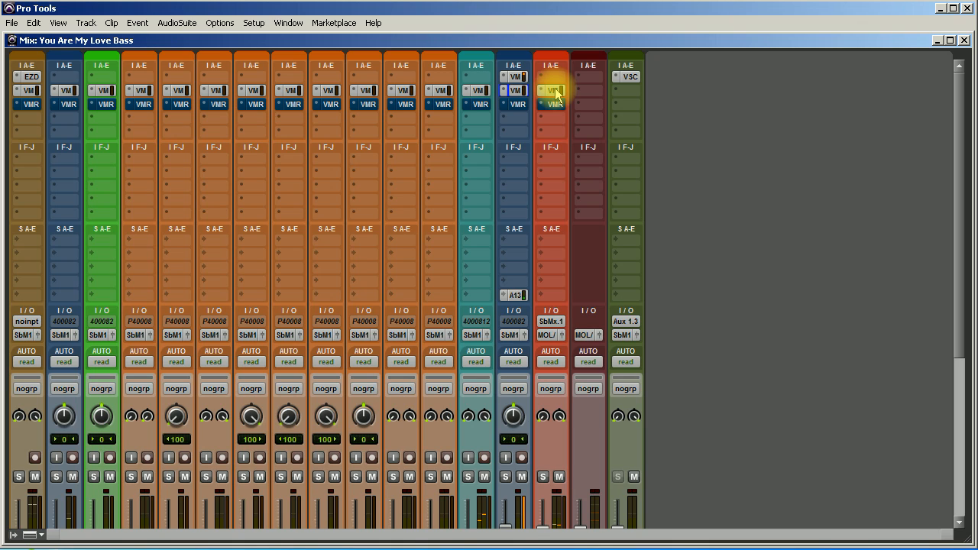
pyautogui.keyDown('ctrl'); pyautogui.keyDown('alt'); pyautogui.click(555, 91); pyautogui.keyUp('alt'); pyautogui.keyUp('ctrl')
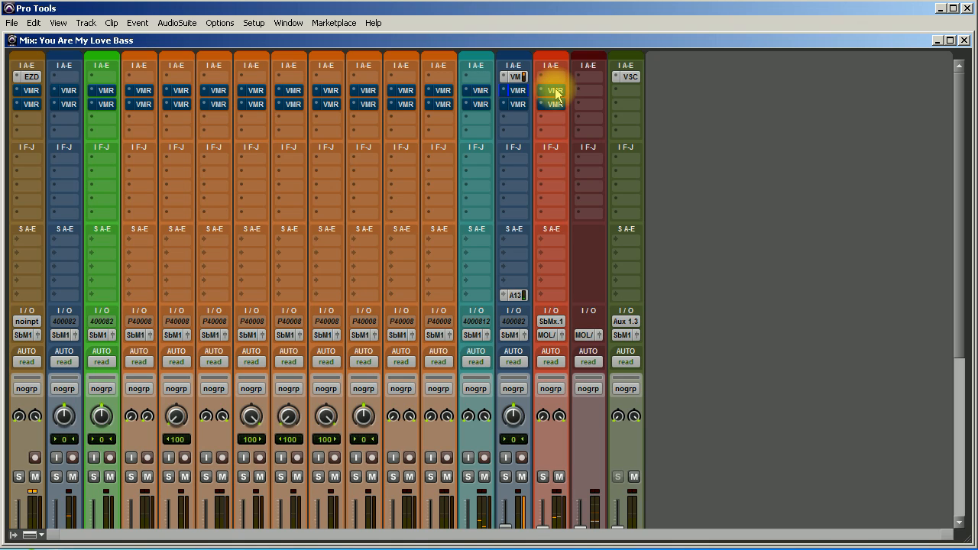
pyautogui.keyDown('ctrl'); pyautogui.keyDown('alt'); pyautogui.click(554, 90); pyautogui.keyUp('alt'); pyautogui.keyUp('ctrl')
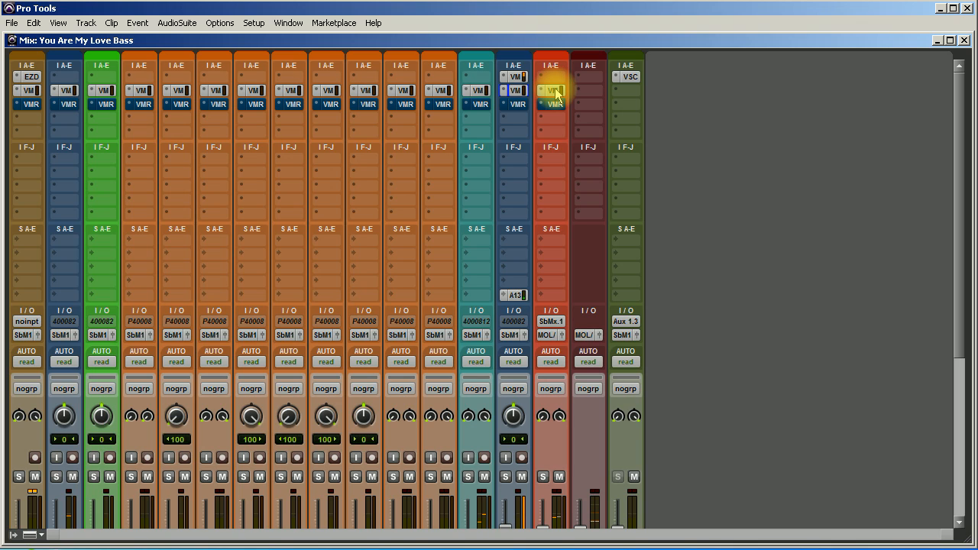
pyautogui.keyDown('ctrl'); pyautogui.keyDown('alt'); pyautogui.click(555, 90); pyautogui.keyUp('alt'); pyautogui.keyUp('ctrl')
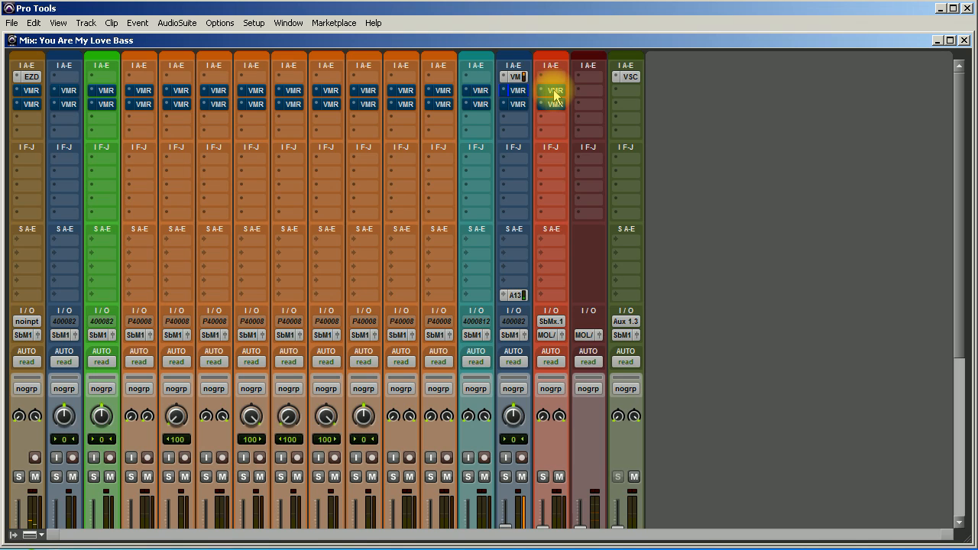
pyautogui.keyDown('ctrl'); pyautogui.keyDown('alt'); pyautogui.click(555, 91); pyautogui.keyUp('alt'); pyautogui.keyUp('ctrl')
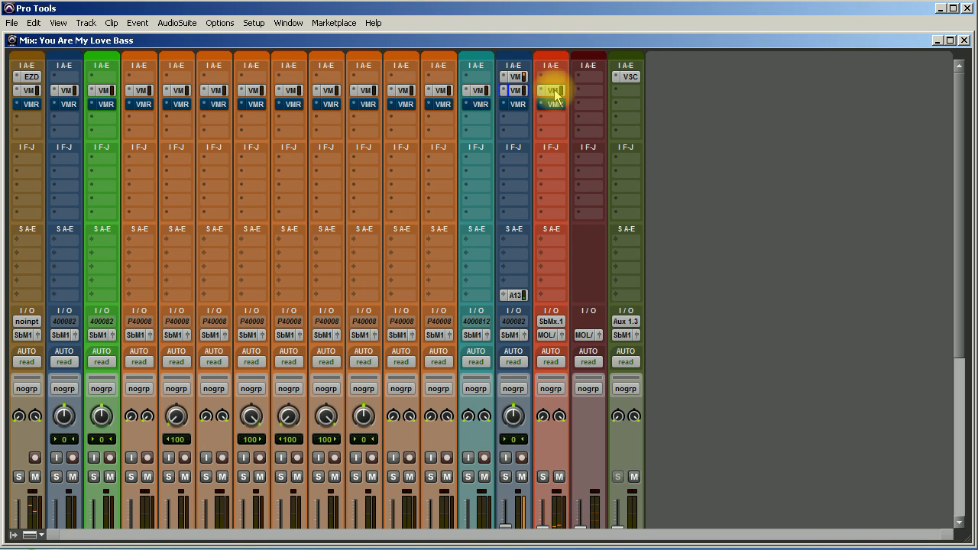
pyautogui.keyDown('ctrl'); pyautogui.keyDown('alt'); pyautogui.click(555, 91); pyautogui.keyUp('alt'); pyautogui.keyUp('ctrl')
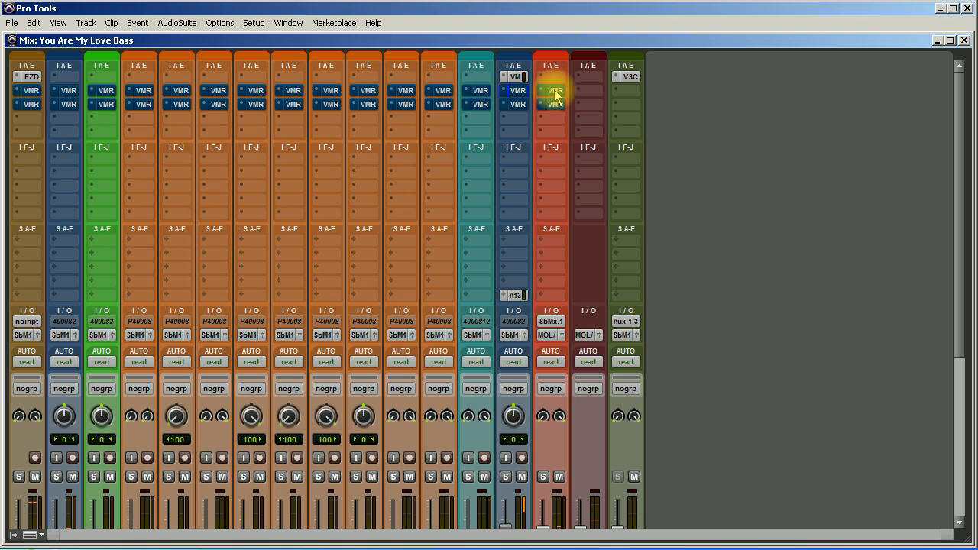
# Step: Toggle the New York VTC Normal inserts once and the VTC Boost inserts repeatedly on all tracks during playback, ending with both bypassed
pyautogui.keyDown('ctrl'); pyautogui.keyDown('alt'); pyautogui.click(555, 91); pyautogui.keyUp('alt'); pyautogui.keyUp('ctrl')
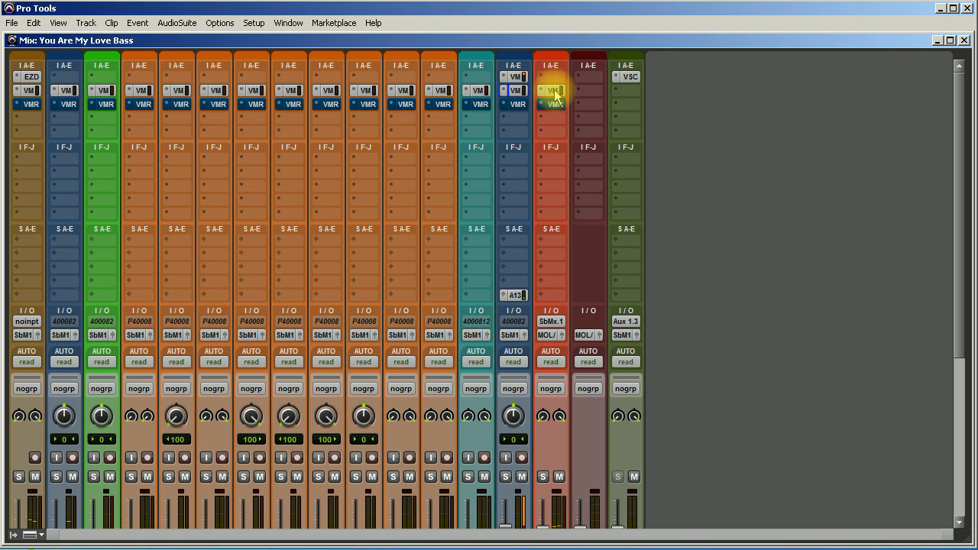
pyautogui.keyDown('ctrl'); pyautogui.keyDown('alt'); pyautogui.click(556, 91); pyautogui.keyUp('alt'); pyautogui.keyUp('ctrl')
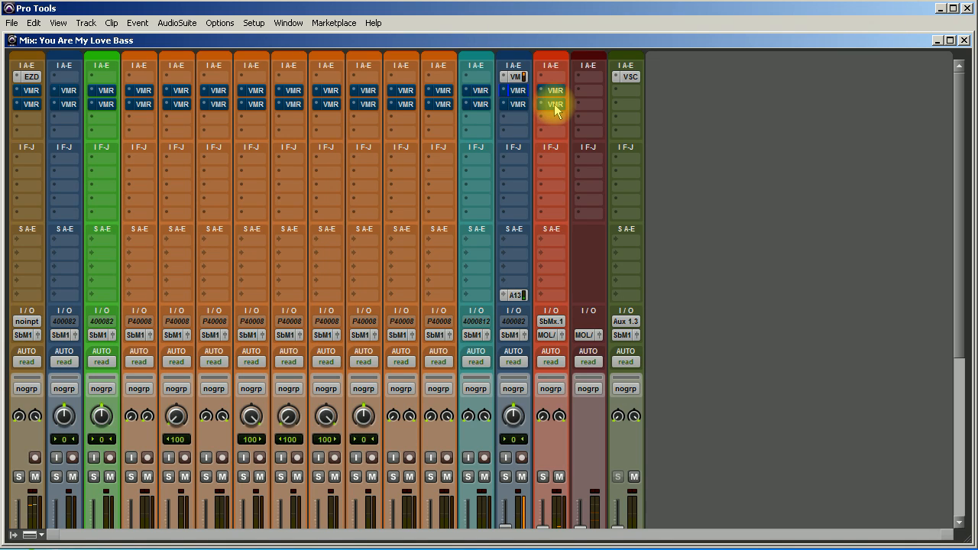
pyautogui.keyDown('ctrl'); pyautogui.keyDown('alt'); pyautogui.click(555, 105); pyautogui.keyUp('alt'); pyautogui.keyUp('ctrl')
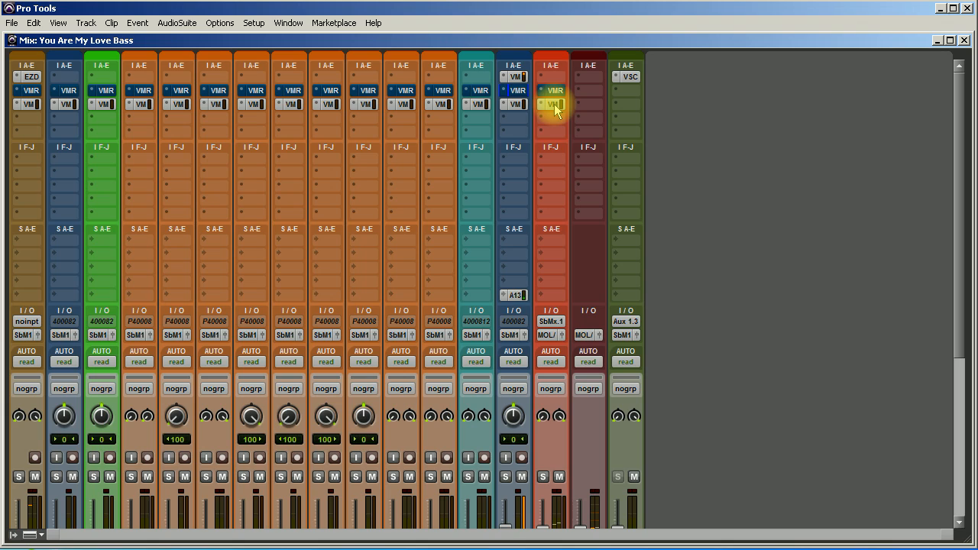
pyautogui.keyDown('ctrl'); pyautogui.keyDown('alt'); pyautogui.click(555, 105); pyautogui.keyUp('alt'); pyautogui.keyUp('ctrl')
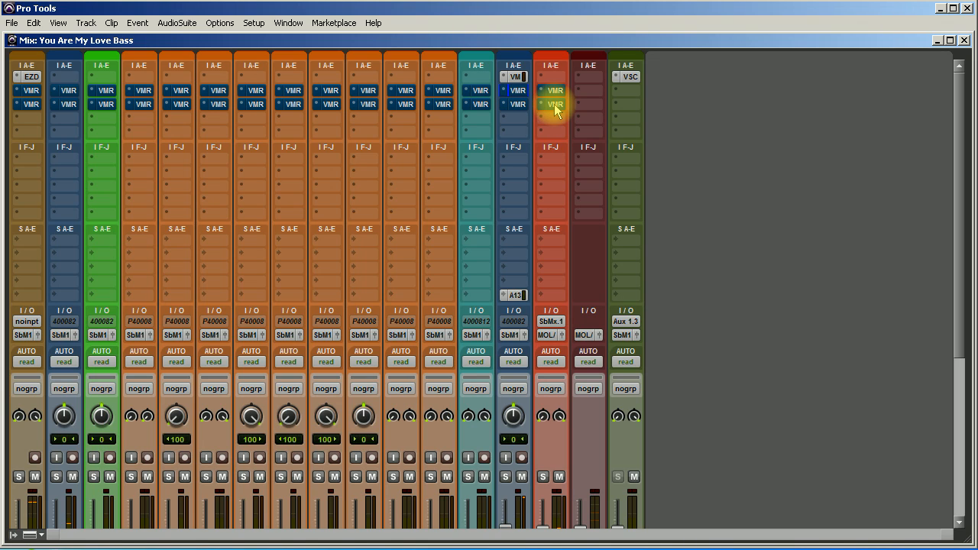
pyautogui.keyDown('ctrl'); pyautogui.keyDown('alt'); pyautogui.click(554, 106); pyautogui.keyUp('alt'); pyautogui.keyUp('ctrl')
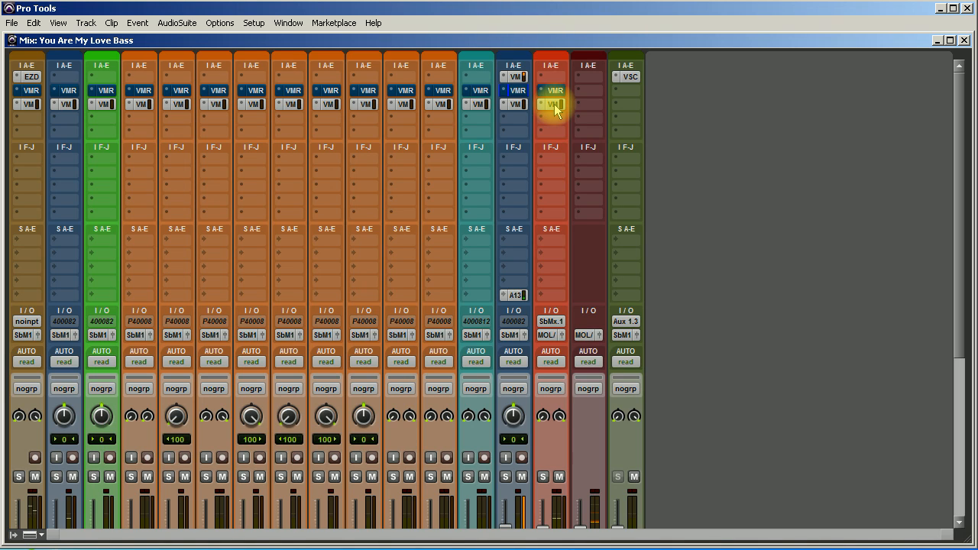
pyautogui.keyDown('ctrl'); pyautogui.keyDown('alt'); pyautogui.click(555, 106); pyautogui.keyUp('alt'); pyautogui.keyUp('ctrl')
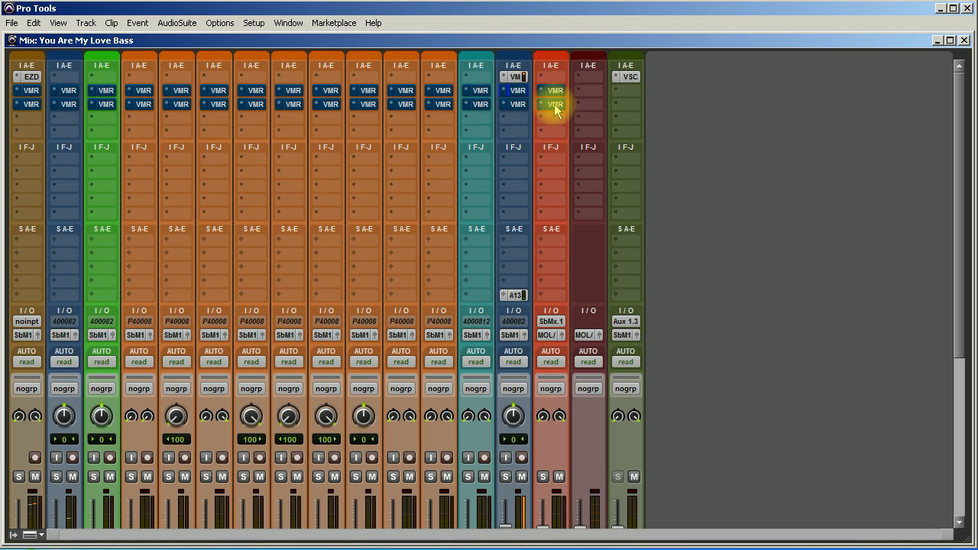
pyautogui.keyDown('ctrl'); pyautogui.keyDown('alt'); pyautogui.click(555, 106); pyautogui.keyUp('alt'); pyautogui.keyUp('ctrl')
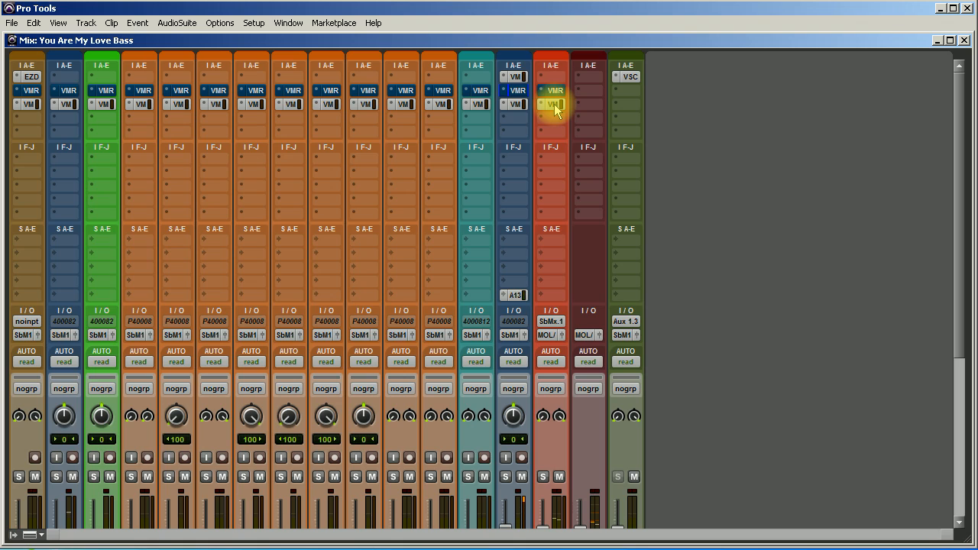
pyautogui.keyDown('ctrl'); pyautogui.keyDown('alt'); pyautogui.click(554, 106); pyautogui.keyUp('alt'); pyautogui.keyUp('ctrl')
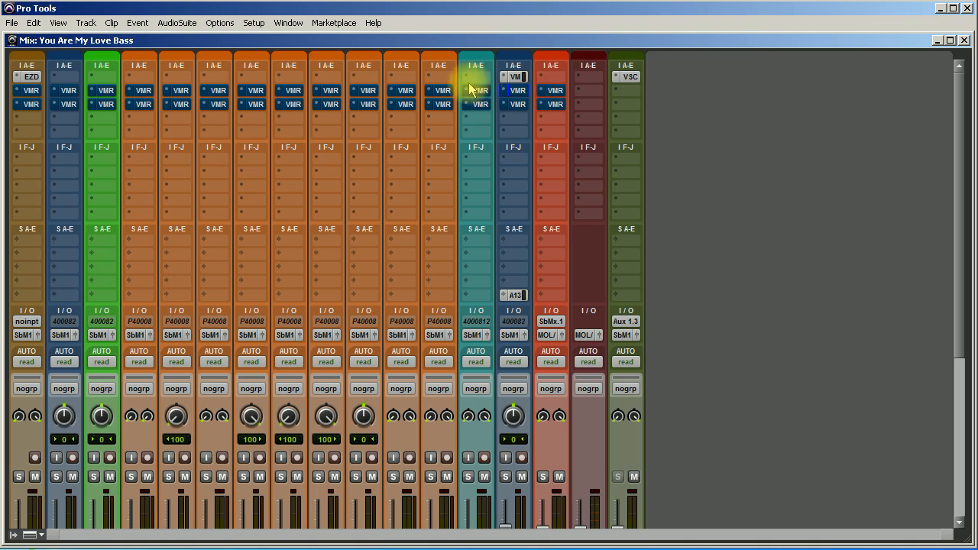
# Step: Alternate between the VTC Normal and VTC Boost inserts with New York on all tracks during playback, and finish with both bypassed
pyautogui.keyDown('ctrl'); pyautogui.keyDown('alt'); pyautogui.keyDown('super'); pyautogui.click(555, 91); pyautogui.keyUp('super'); pyautogui.keyUp('alt'); pyautogui.keyUp('ctrl')
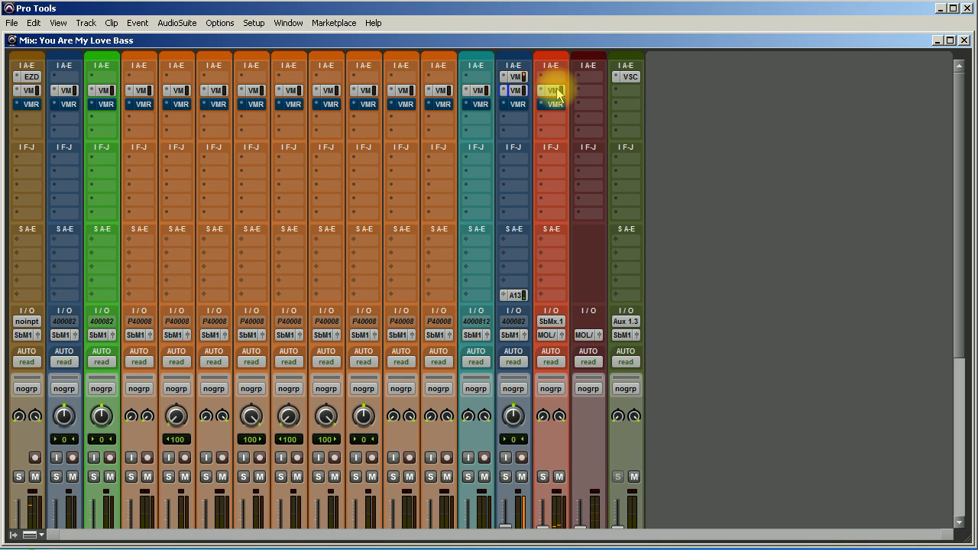
pyautogui.keyDown('ctrl'); pyautogui.keyDown('alt'); pyautogui.keyDown('super'); pyautogui.click(557, 92); pyautogui.keyUp('super'); pyautogui.keyUp('alt'); pyautogui.keyUp('ctrl')
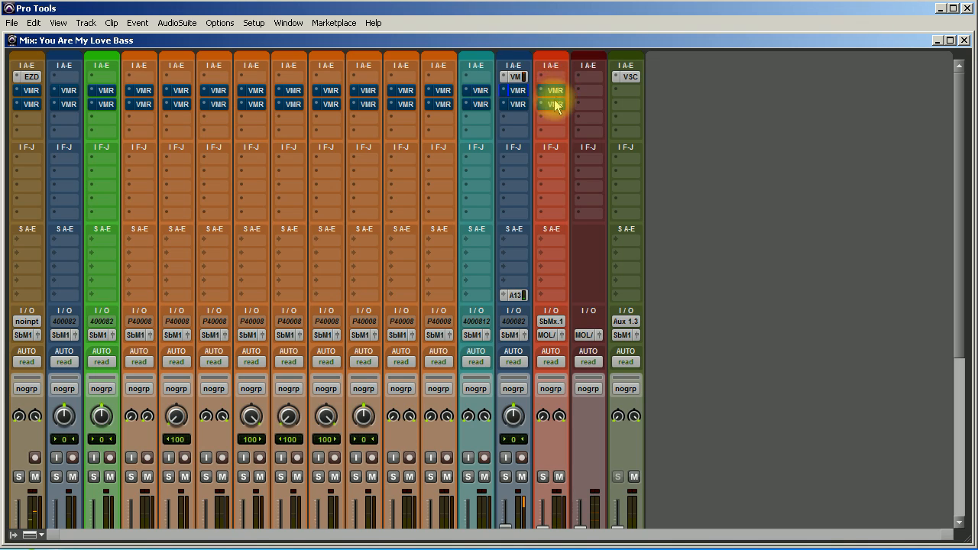
pyautogui.keyDown('ctrl'); pyautogui.keyDown('alt'); pyautogui.keyDown('super'); pyautogui.click(552, 104); pyautogui.keyUp('super'); pyautogui.keyUp('alt'); pyautogui.keyUp('ctrl')
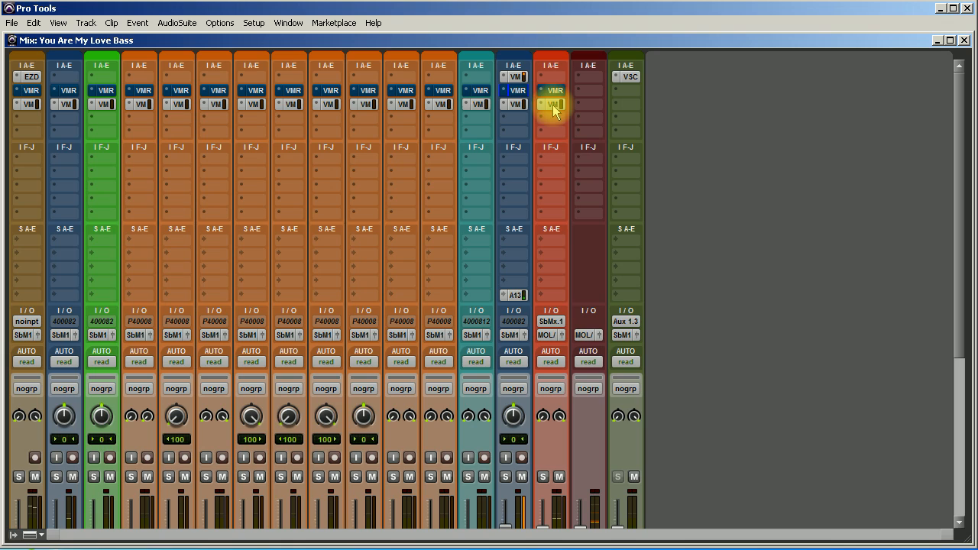
pyautogui.moveTo(554, 110); pyautogui.dragTo(555, 92)
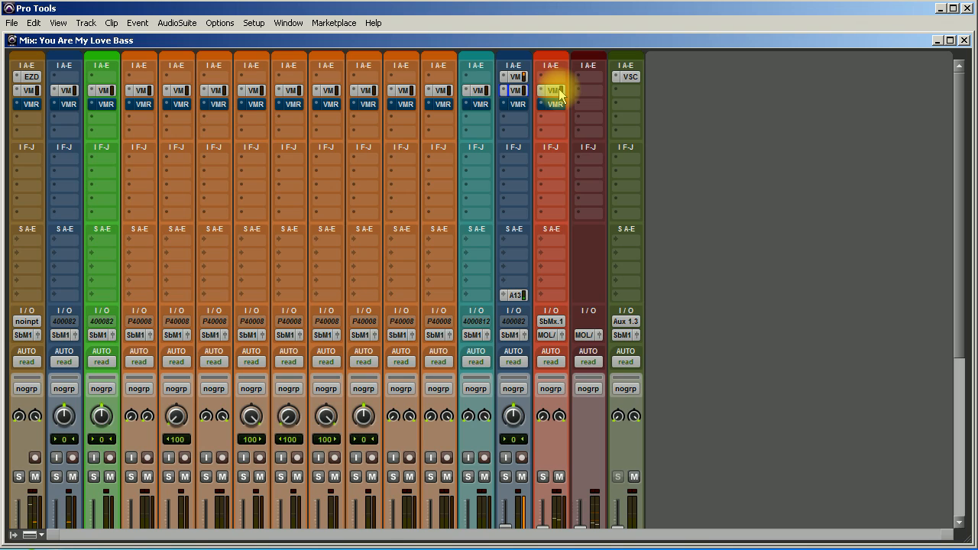
pyautogui.moveTo(560, 93); pyautogui.dragTo(560, 105)
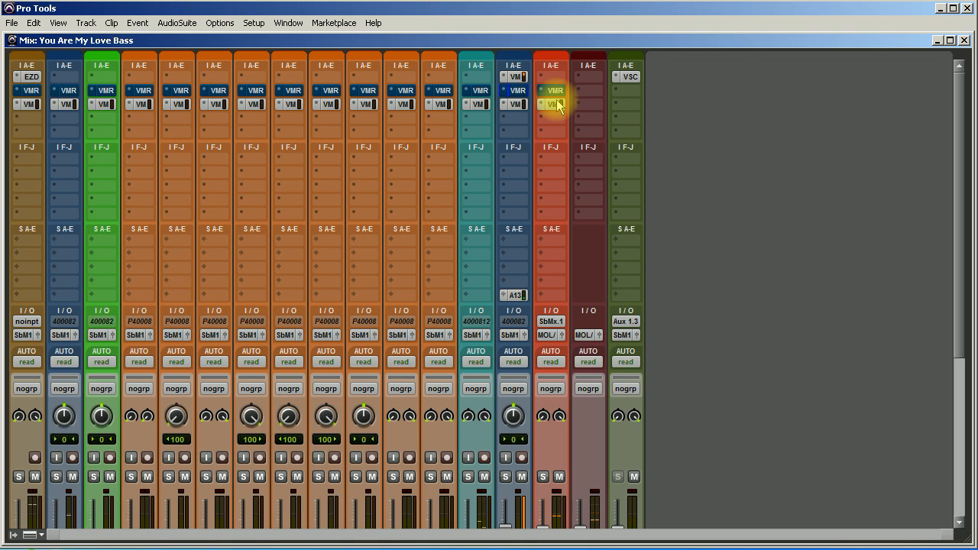
pyautogui.moveTo(560, 106); pyautogui.dragTo(560, 93)
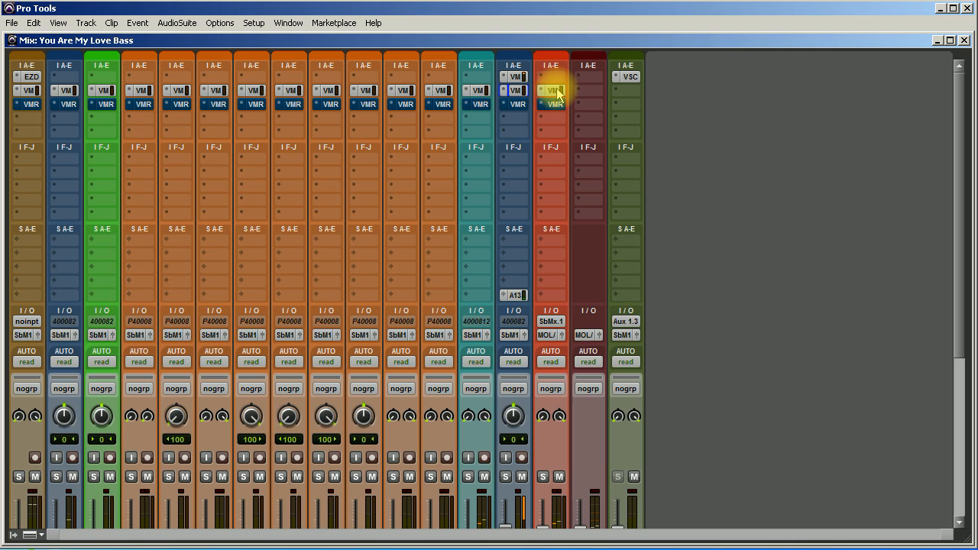
pyautogui.moveTo(558, 93); pyautogui.dragTo(560, 106)
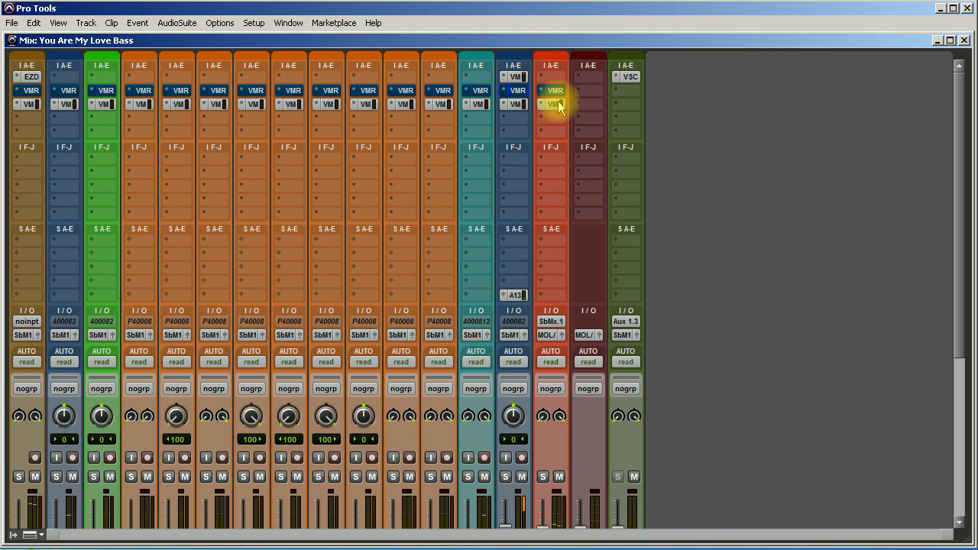
pyautogui.keyDown('ctrl'); pyautogui.keyDown('alt'); pyautogui.click(560, 106); pyautogui.keyUp('alt'); pyautogui.keyUp('ctrl')
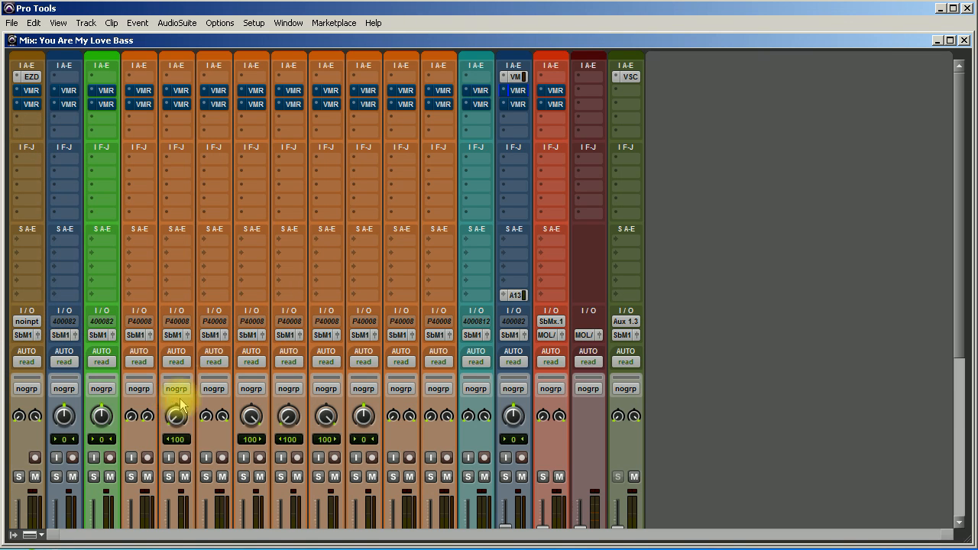
# Step: Open the Drums track's VTC Normal insert, take it out of bypass, and enable the Hollywood module in place of New York
pyautogui.click(31, 90)
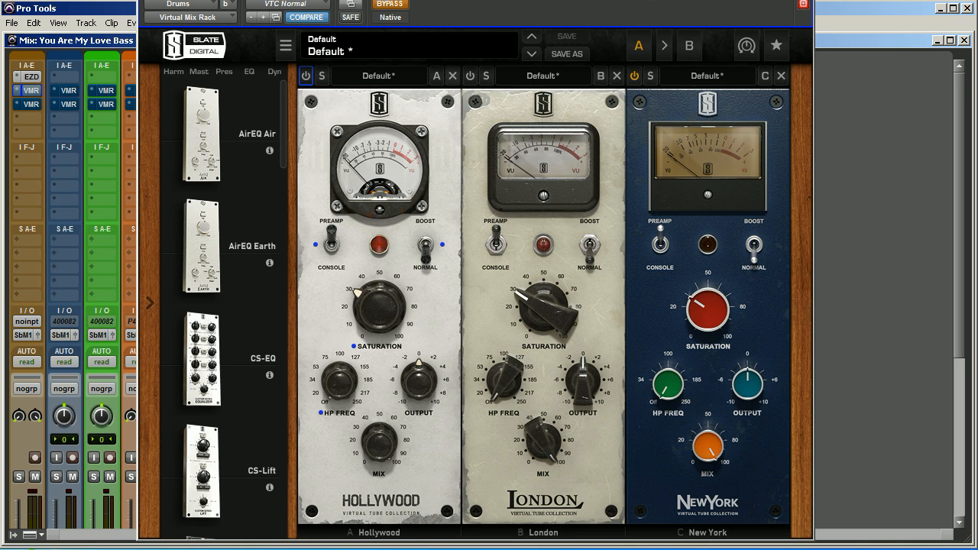
pyautogui.moveTo(533, 0); pyautogui.dragTo(658, 1)
pyautogui.click(518, 20)
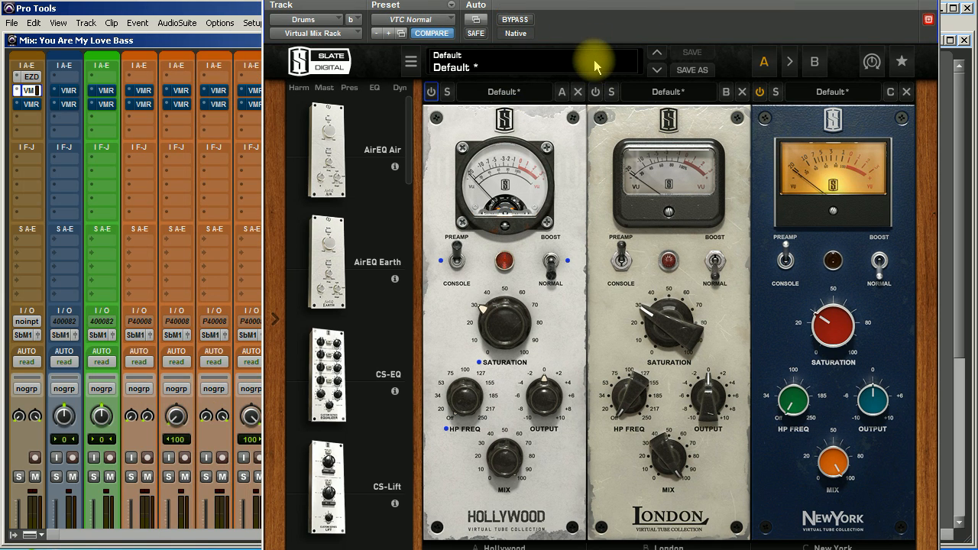
pyautogui.click(760, 92)
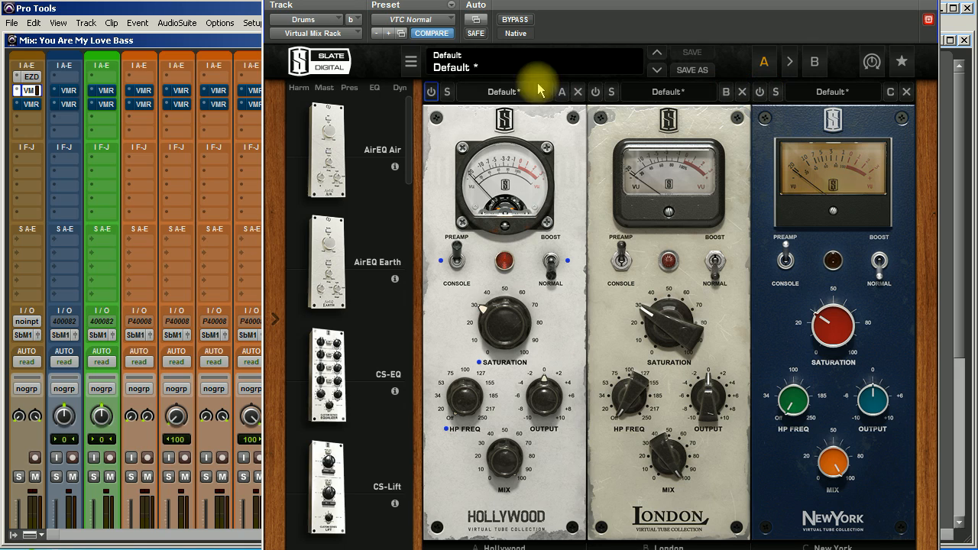
pyautogui.click(431, 92)
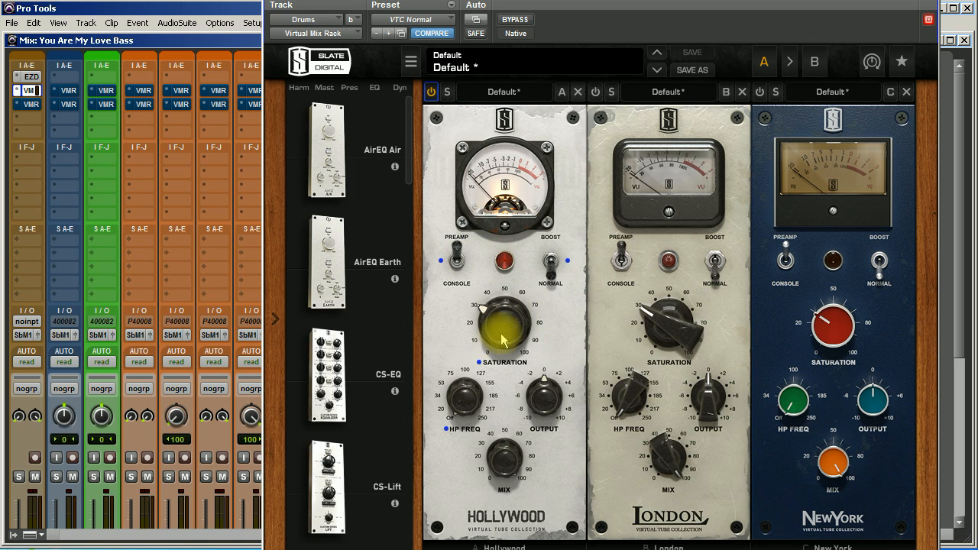
# Step: Solo the Drums track, close the insert window, and make the red submix bus track solo safe
pyautogui.click(19, 479)
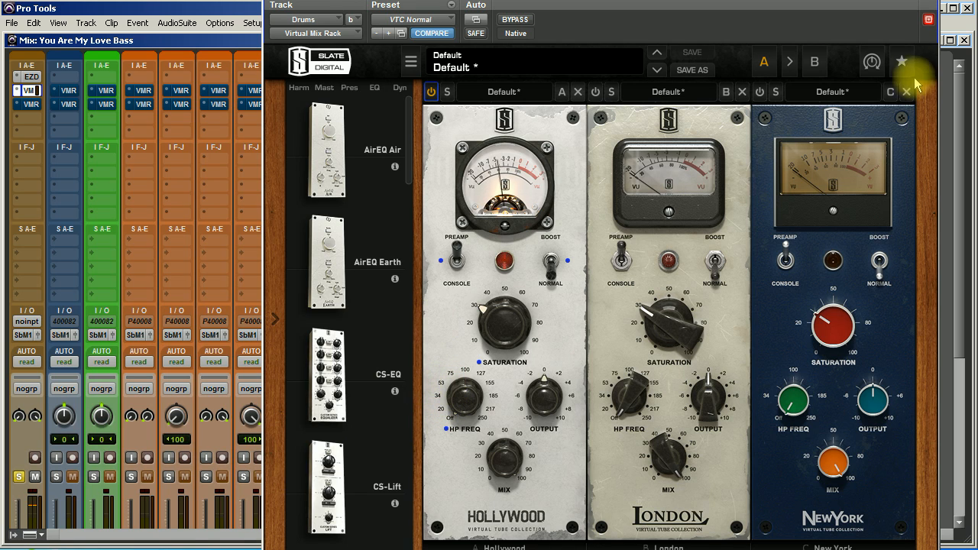
pyautogui.click(931, 1)
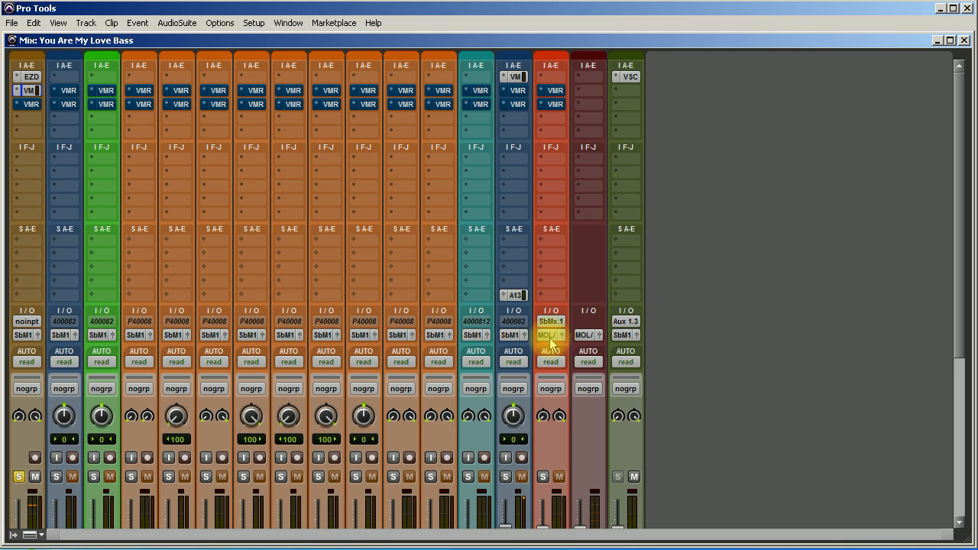
pyautogui.keyDown('ctrl'); pyautogui.click(543, 477); pyautogui.keyUp('ctrl')
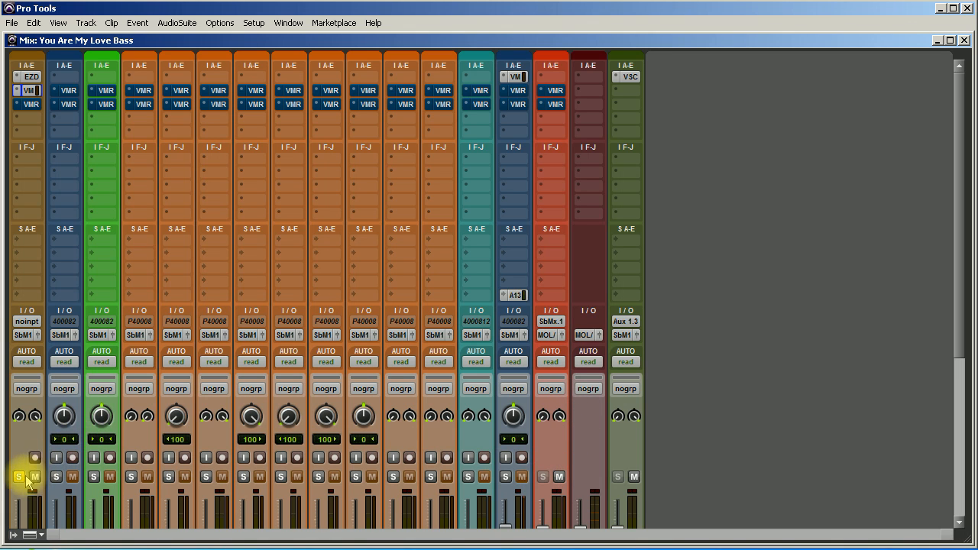
# Step: Reopen the Drums track's VTC Normal insert and compare the soloed drums with Hollywood on and off at 70.9% and 61.4% saturation
pyautogui.click(31, 92)
pyautogui.moveTo(506, 300); pyautogui.dragTo(495, 226)
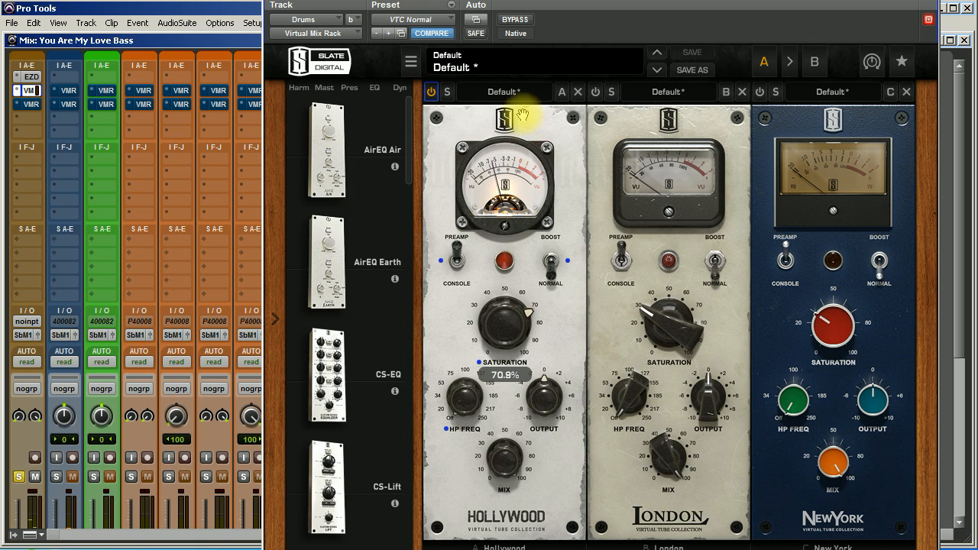
pyautogui.click(431, 92)
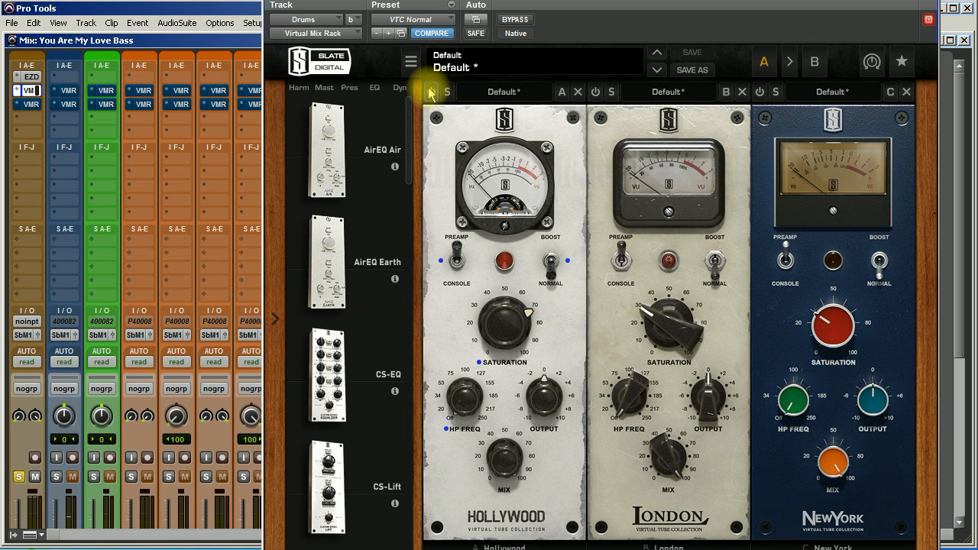
pyautogui.click(430, 92)
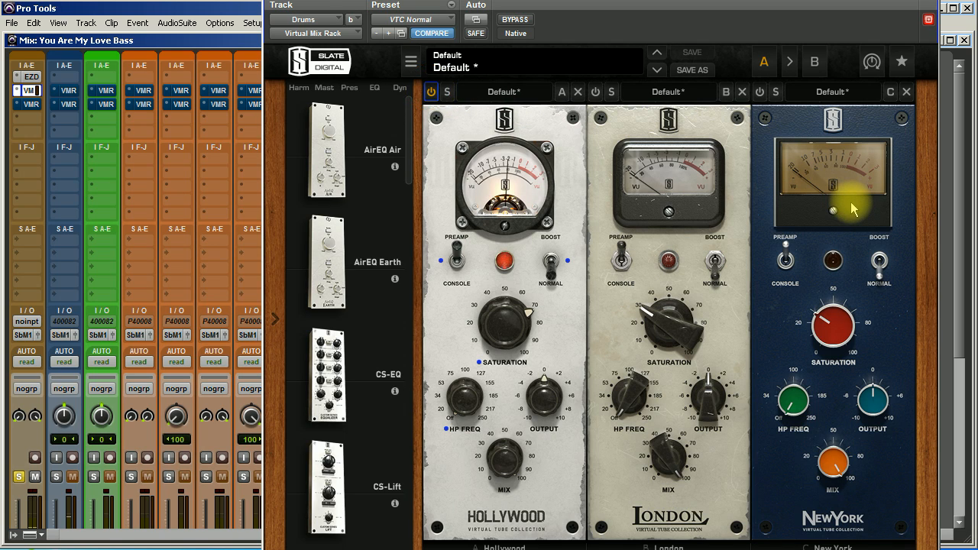
pyautogui.moveTo(502, 324); pyautogui.dragTo(493, 343)
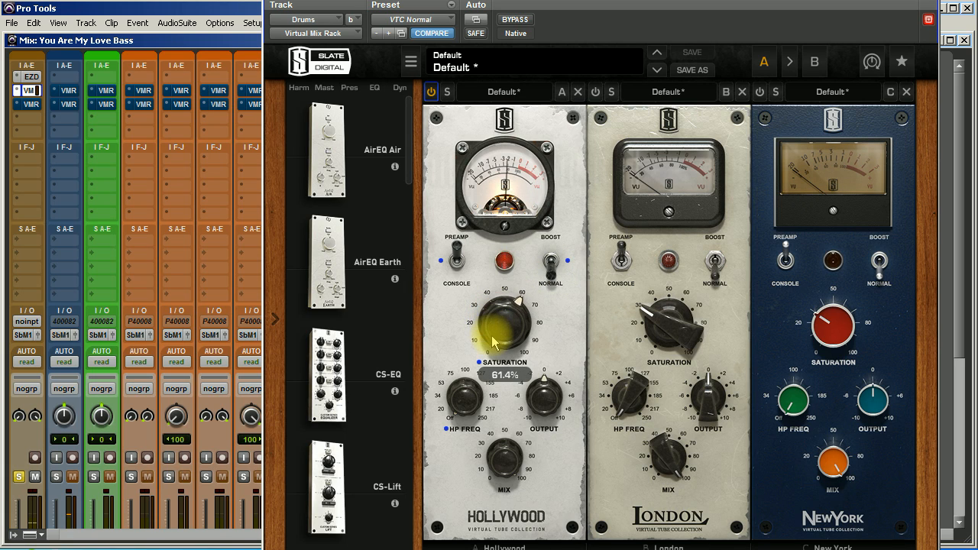
pyautogui.click(432, 94)
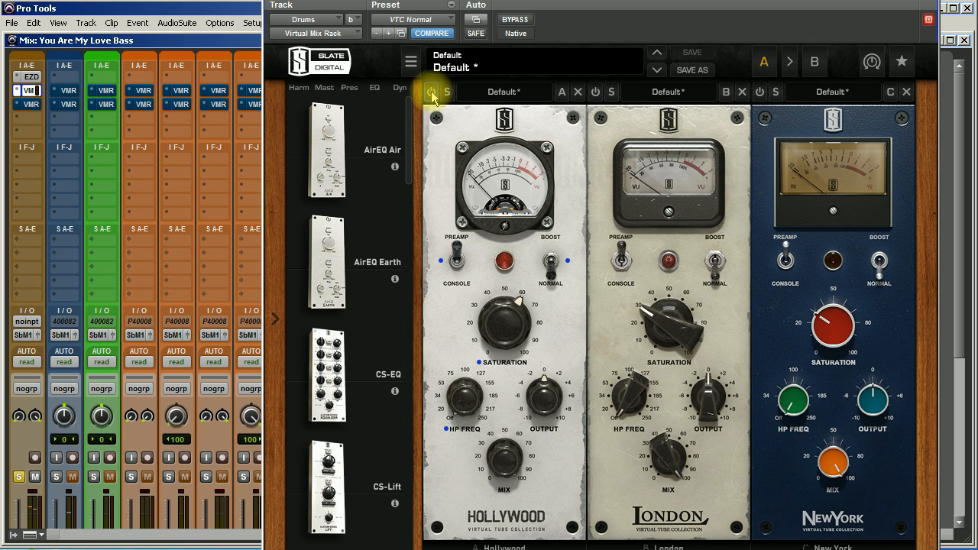
pyautogui.click(432, 94)
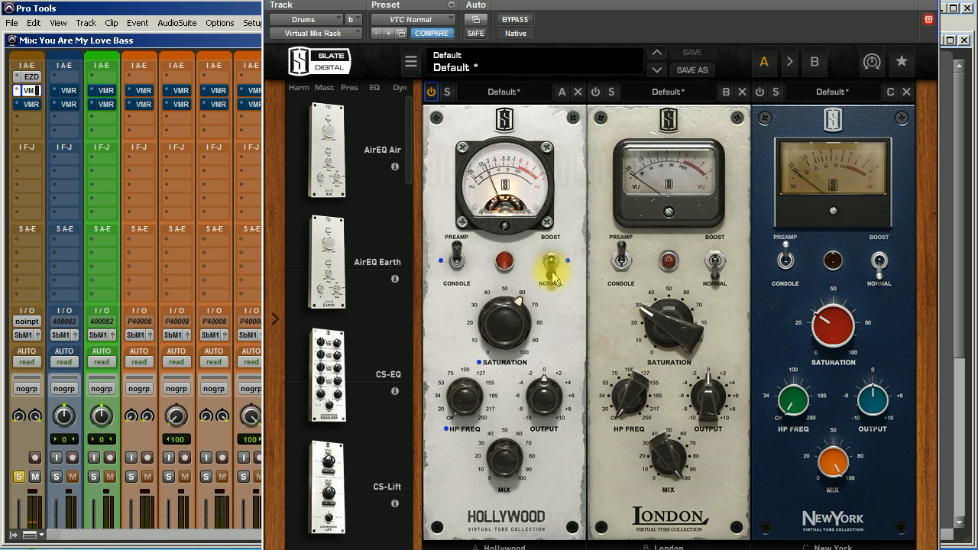
# Step: Raise Hollywood's HP frequency to between 75 and 100 Hz and try its Preamp/Console and Normal/Boost switches, ending on Preamp and Boost
pyautogui.moveTo(463, 397); pyautogui.dragTo(454, 268)
pyautogui.click(455, 268)
pyautogui.click(456, 261)
pyautogui.click(455, 261)
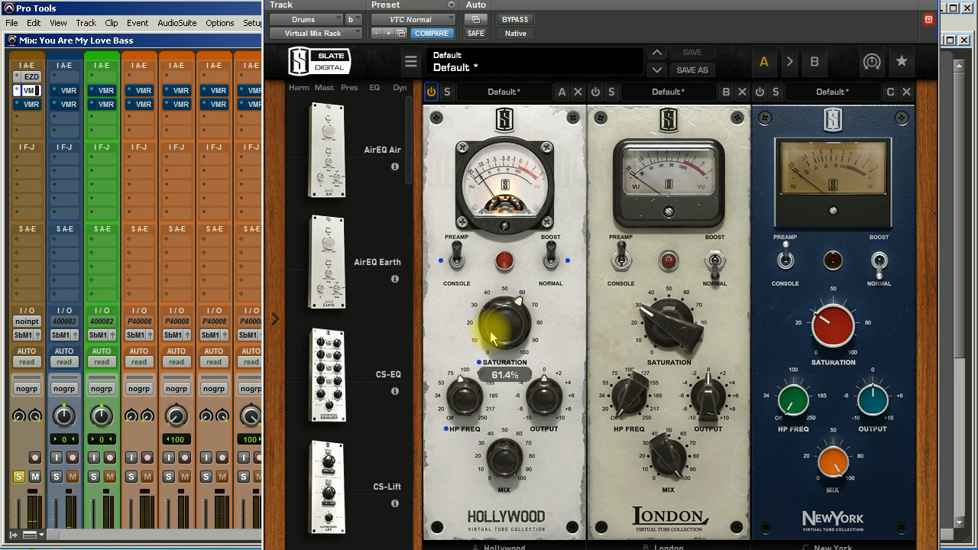
# Step: Set Hollywood's saturation to 62.0% and compare the drums with the whole insert bypassed and active
pyautogui.moveTo(516, 325); pyautogui.dragTo(511, 324)
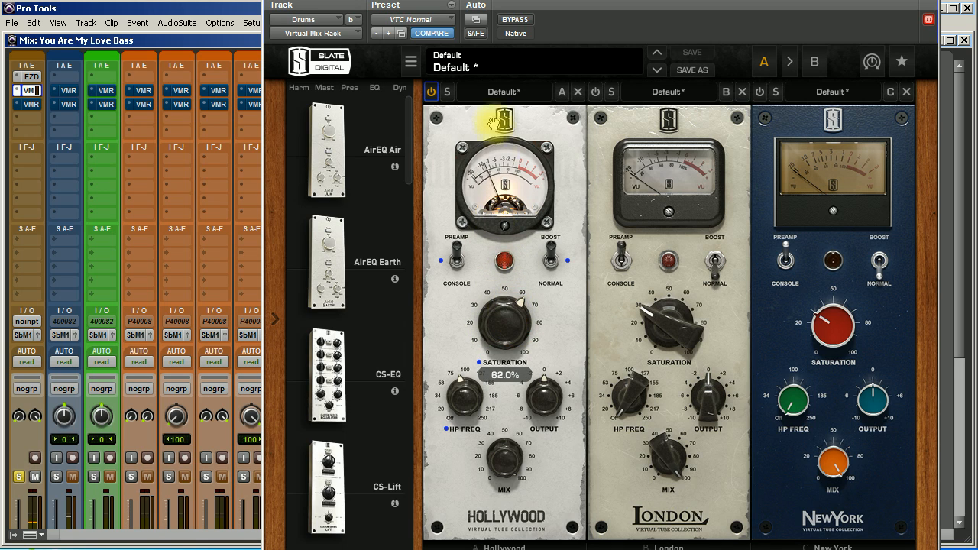
pyautogui.click(517, 20)
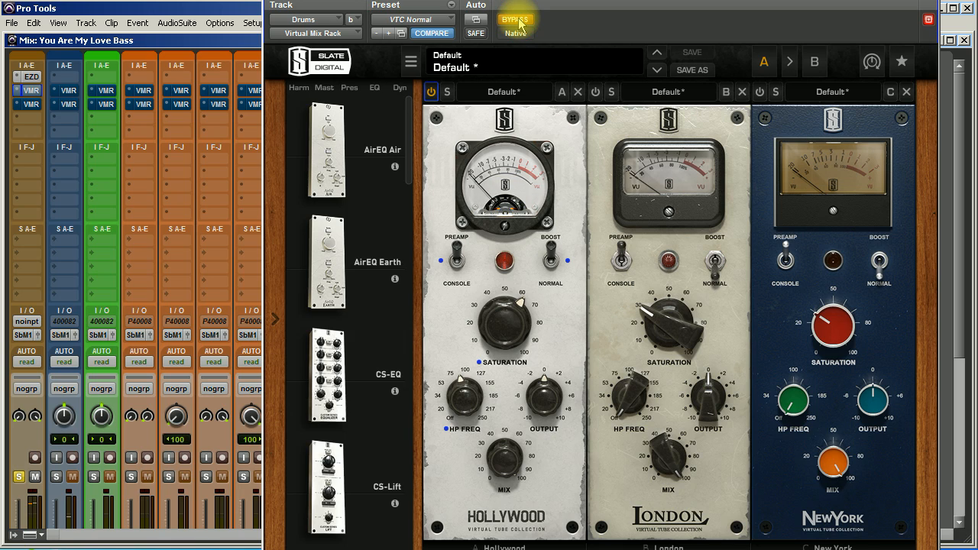
pyautogui.click(519, 22)
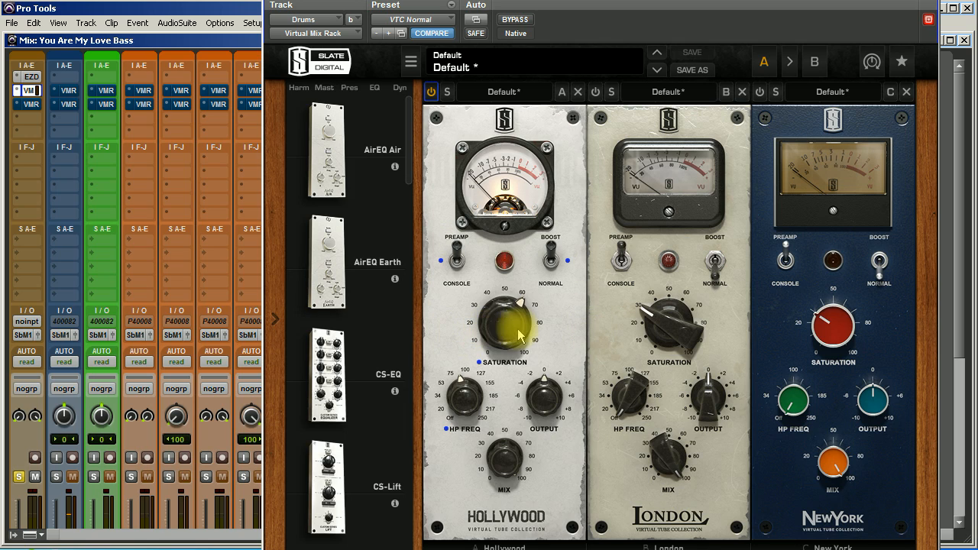
# Step: Lower Hollywood's HP frequency on the Drums insert to 78.6 Hz
pyautogui.moveTo(468, 410); pyautogui.dragTo(466, 399)
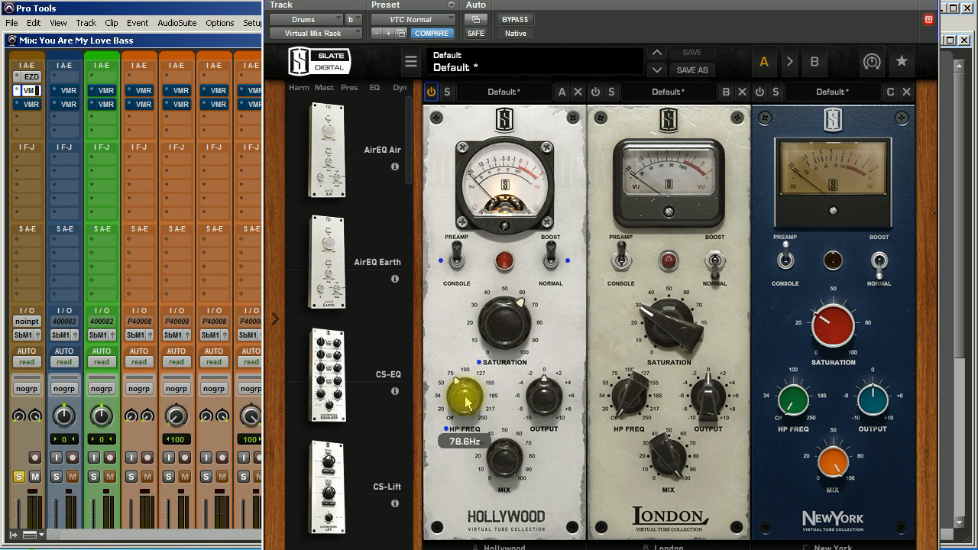
pyautogui.moveTo(537, 387)
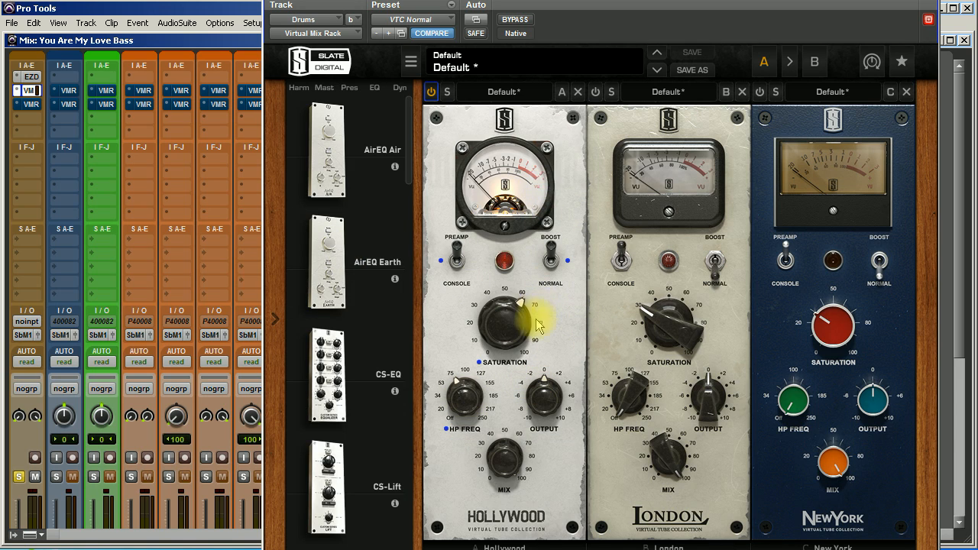
# Step: Compare the soloed drums through Hollywood with the whole insert bypassed and active, ending bypassed
pyautogui.click(515, 21)
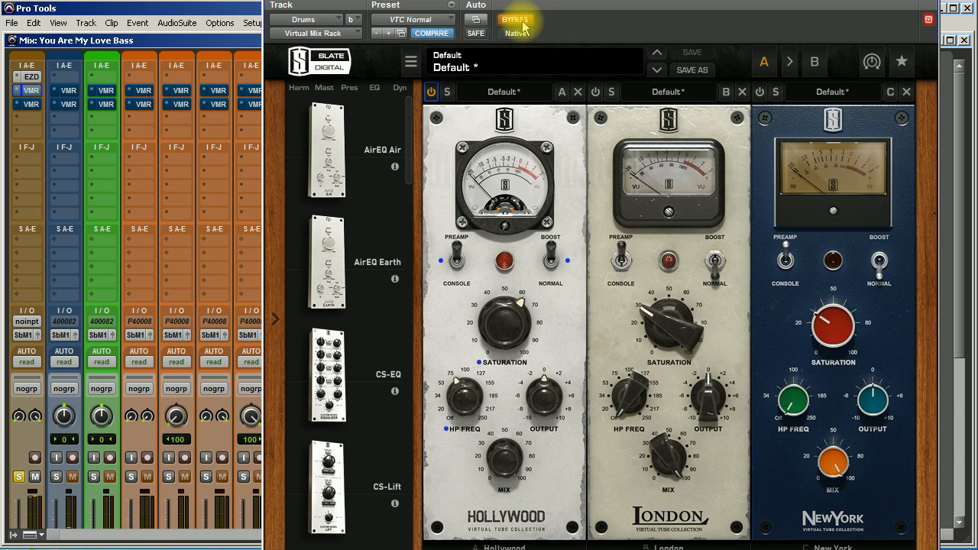
pyautogui.click(522, 27)
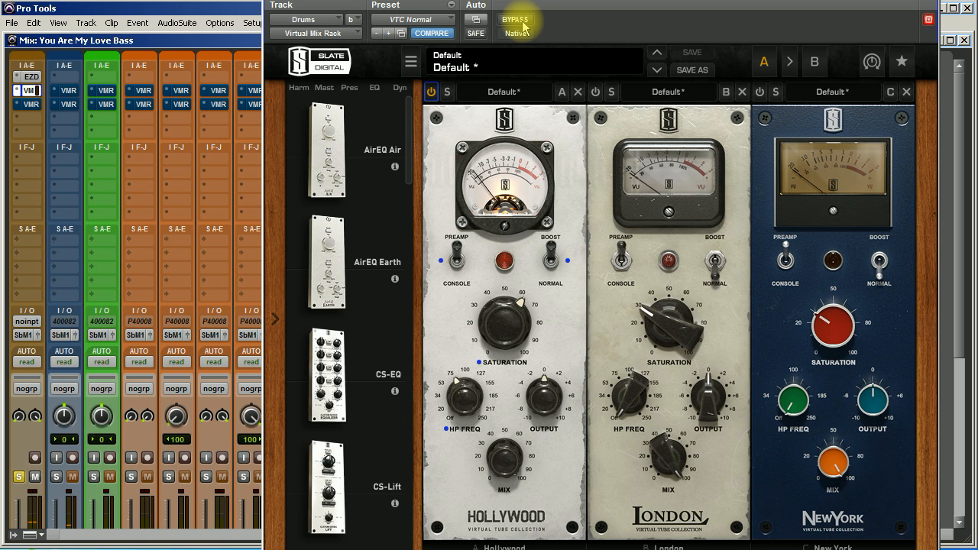
pyautogui.click(522, 23)
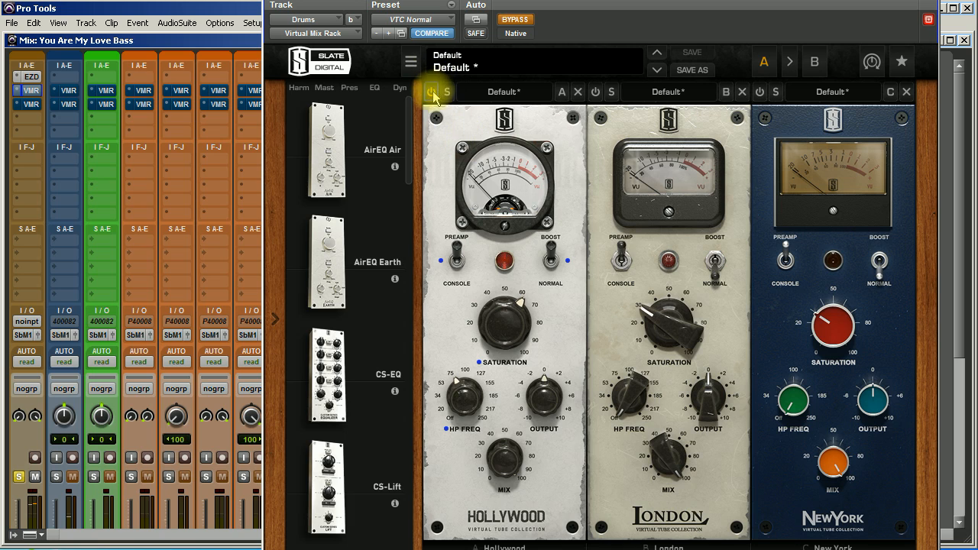
# Step: Enable London in place of Hollywood with 62.5% saturation and its HP frequency at about 75 Hz
pyautogui.moveTo(703, 311); pyautogui.dragTo(669, 221)
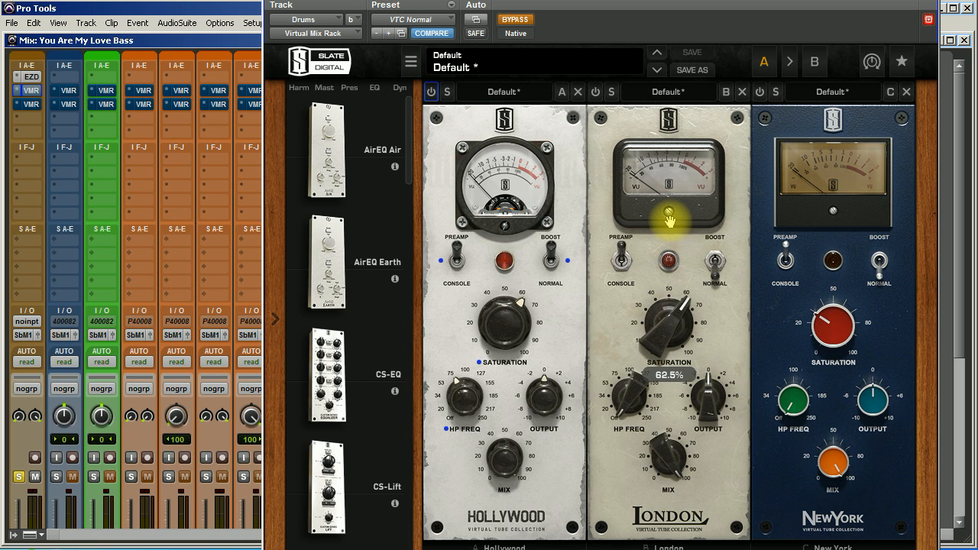
pyautogui.click(595, 92)
pyautogui.moveTo(629, 395); pyautogui.dragTo(616, 287)
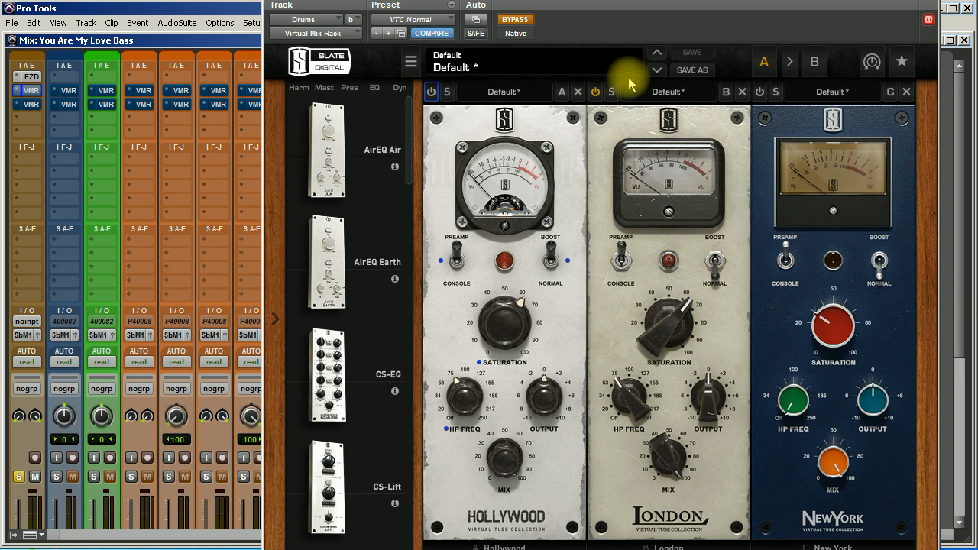
pyautogui.click(596, 92)
# Step: Compare the drums through London with the whole insert active and bypassed, ending active
pyautogui.click(516, 20)
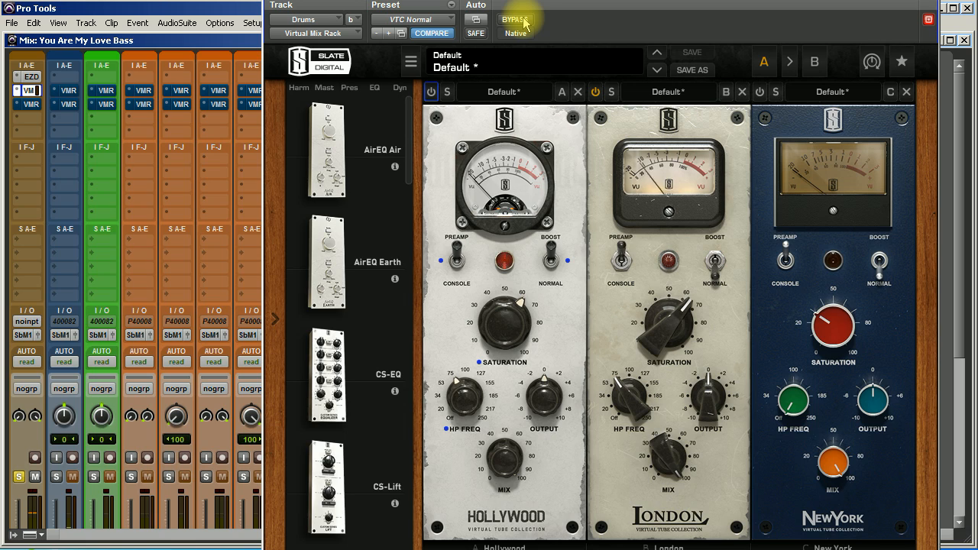
pyautogui.click(524, 24)
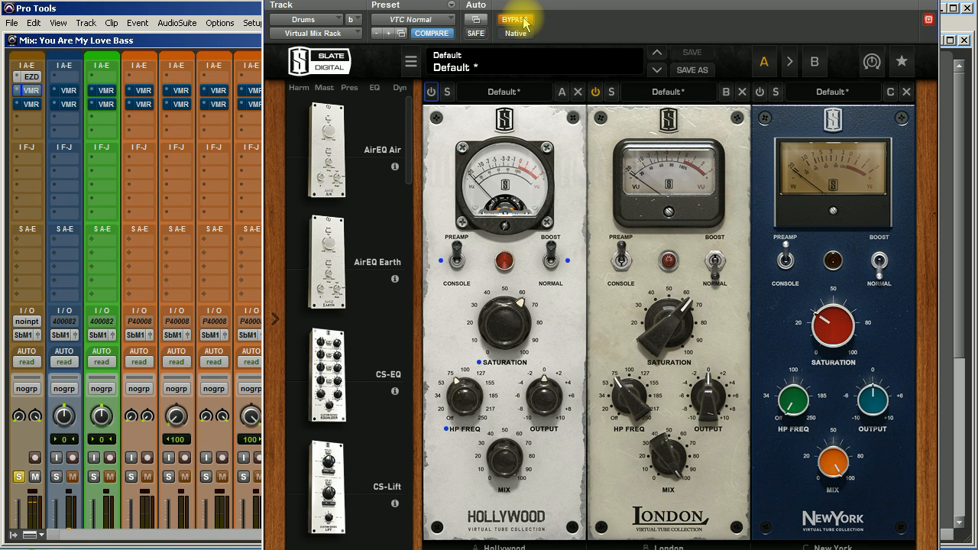
pyautogui.click(524, 24)
# Step: Switch London from Normal to Boost and compare the drums with London off and on
pyautogui.click(716, 278)
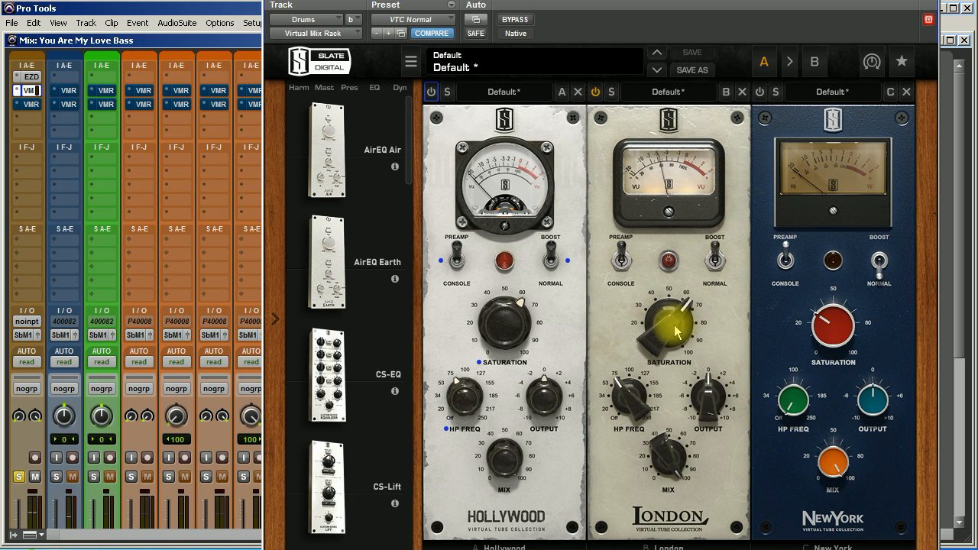
pyautogui.click(596, 92)
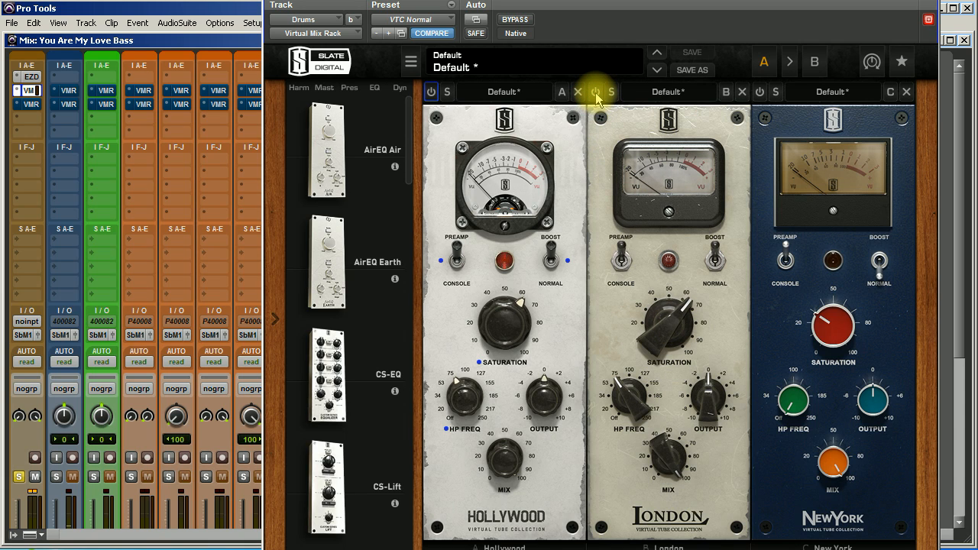
pyautogui.click(596, 92)
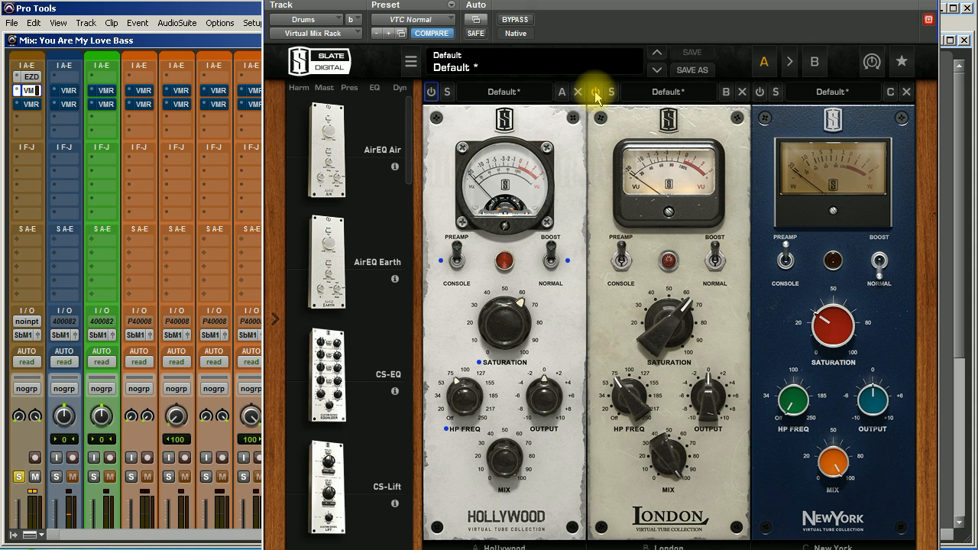
# Step: Set New York's saturation to 62.0% and HP frequency to 78.0 Hz, and compare the drums with only New York on and off
pyautogui.moveTo(840, 344); pyautogui.dragTo(823, 243)
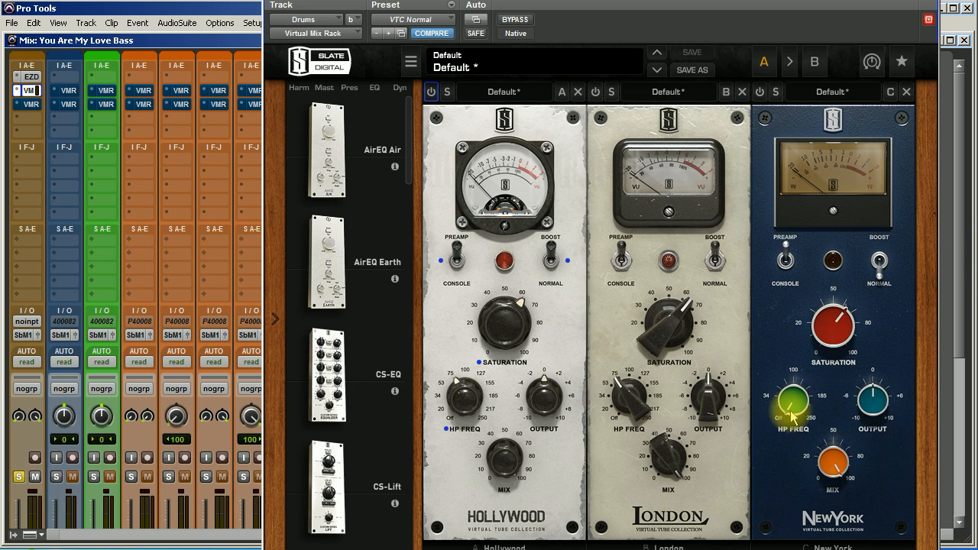
pyautogui.moveTo(793, 416); pyautogui.dragTo(774, 263)
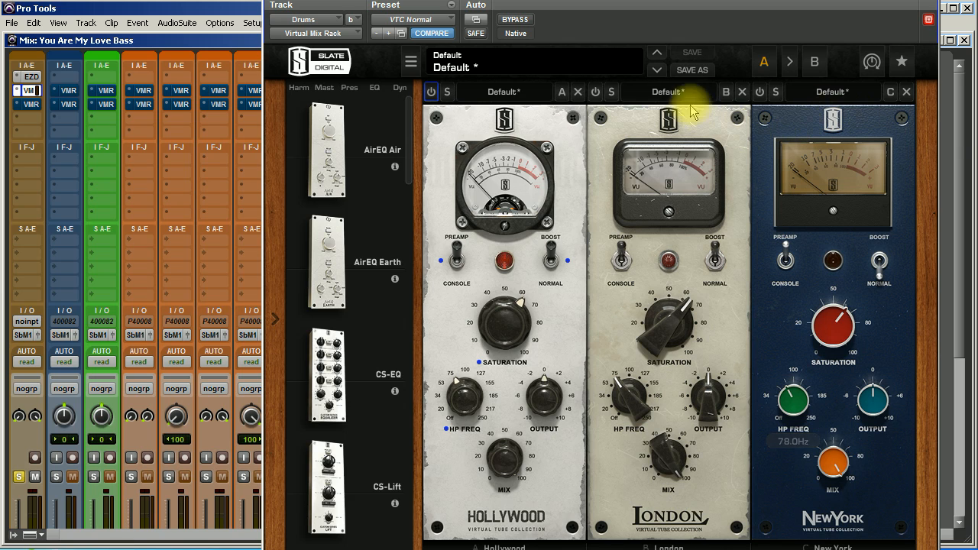
pyautogui.click(758, 95)
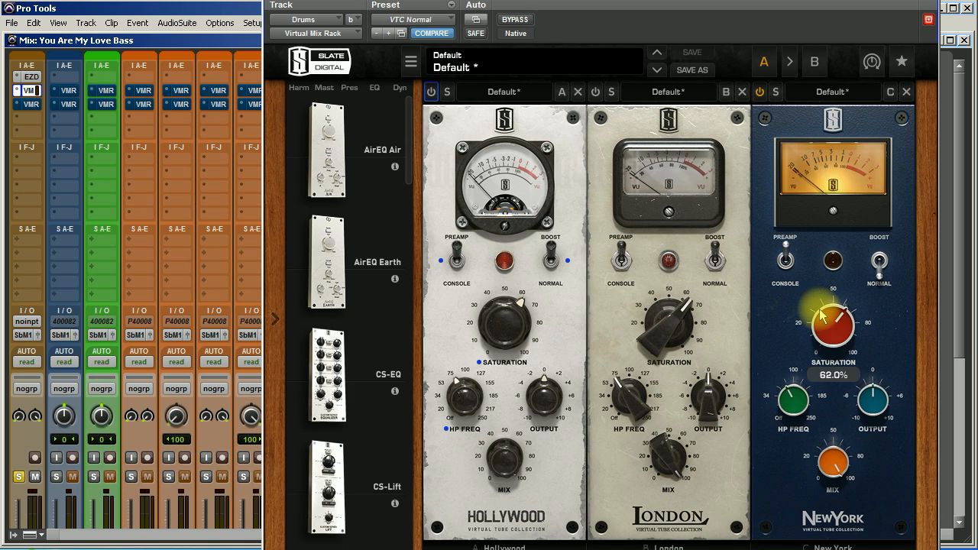
pyautogui.click(759, 93)
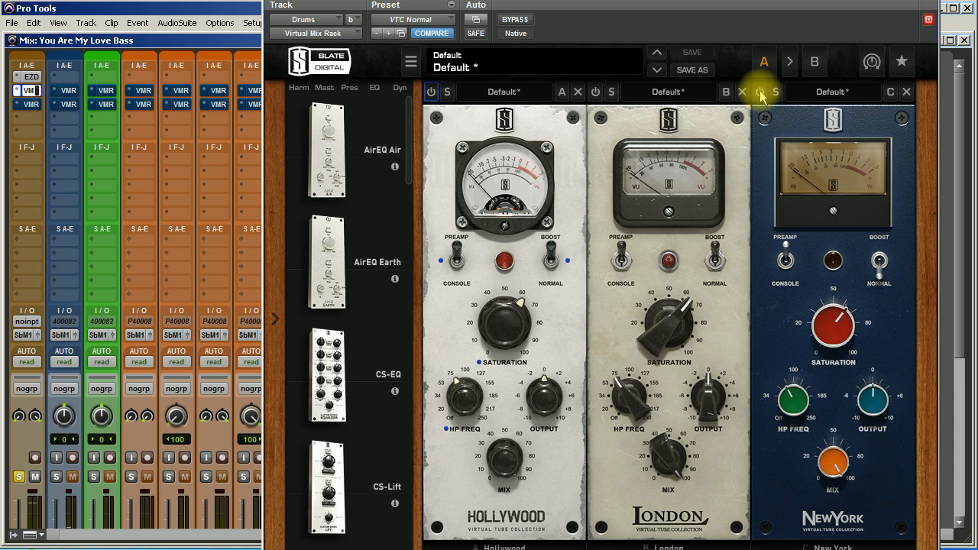
pyautogui.click(759, 92)
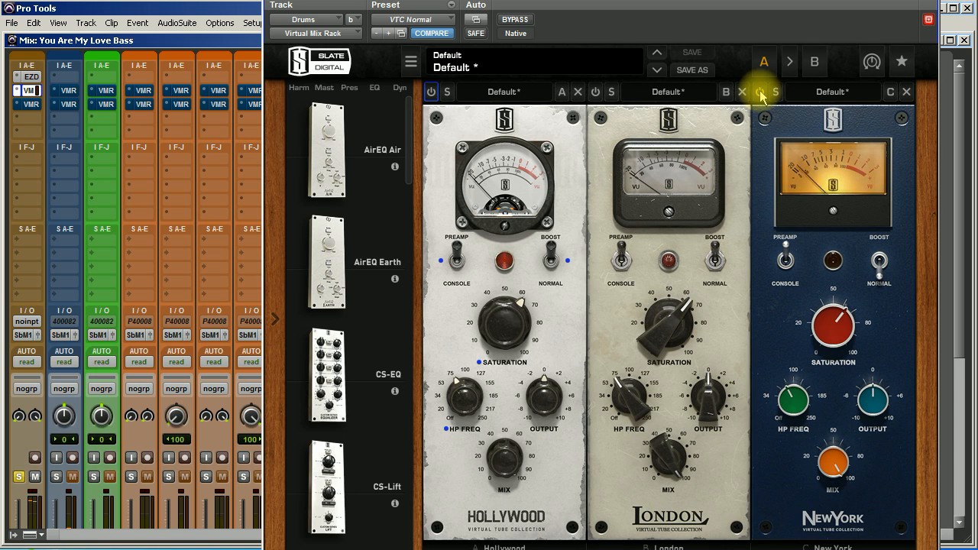
# Step: Switch New York from Normal to Boost and compare the drums with New York off and on
pyautogui.click(881, 278)
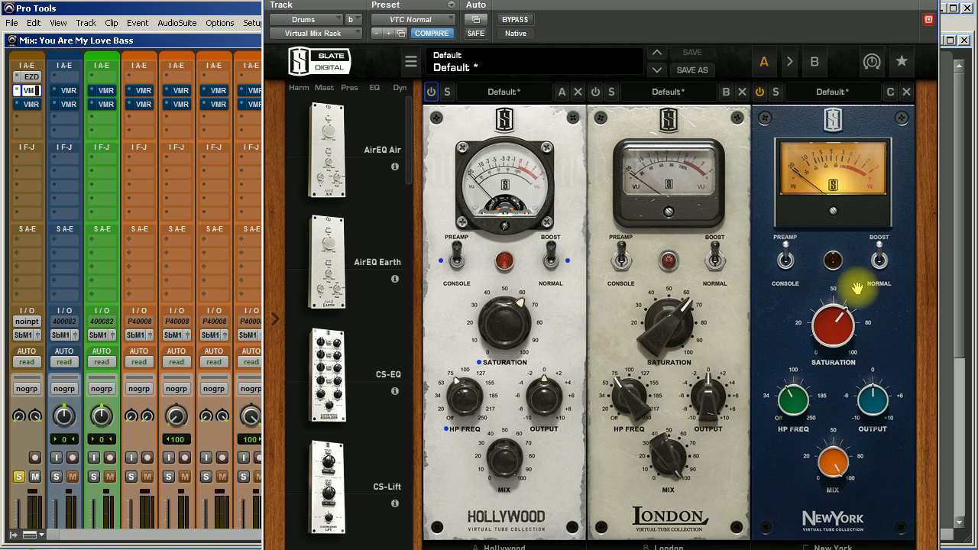
pyautogui.click(760, 92)
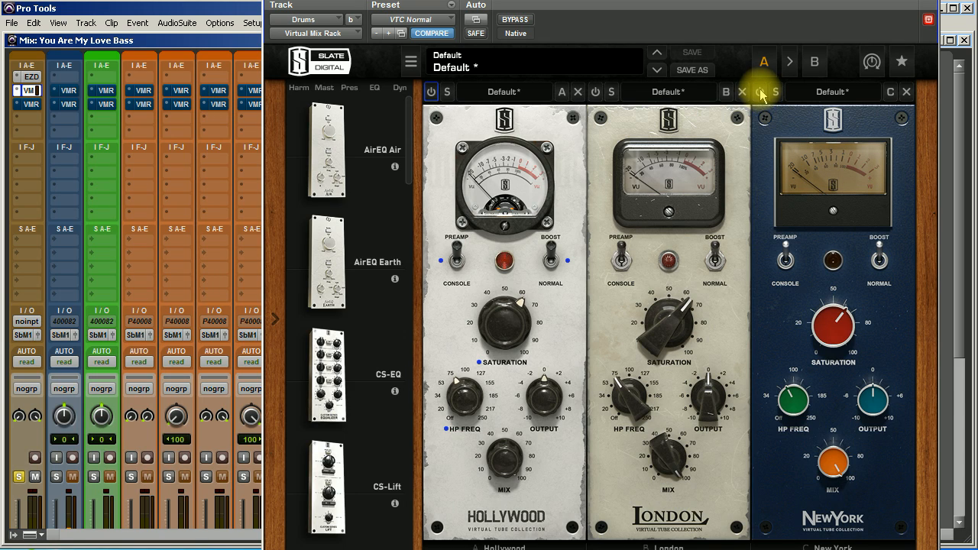
pyautogui.click(760, 93)
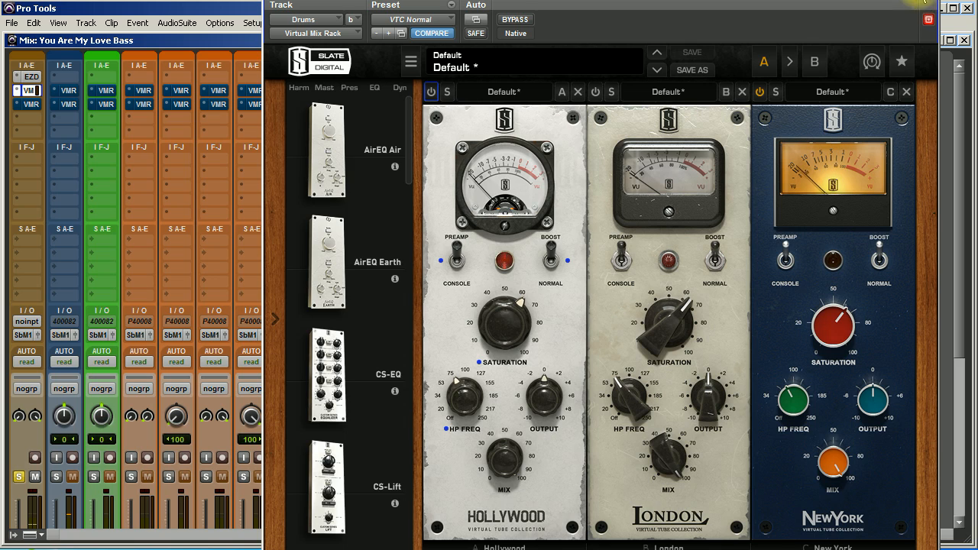
# Step: Switch New York, London and Hollywood from Preamp to Console and compare the drums with New York off and on
pyautogui.click(785, 262)
pyautogui.click(624, 257)
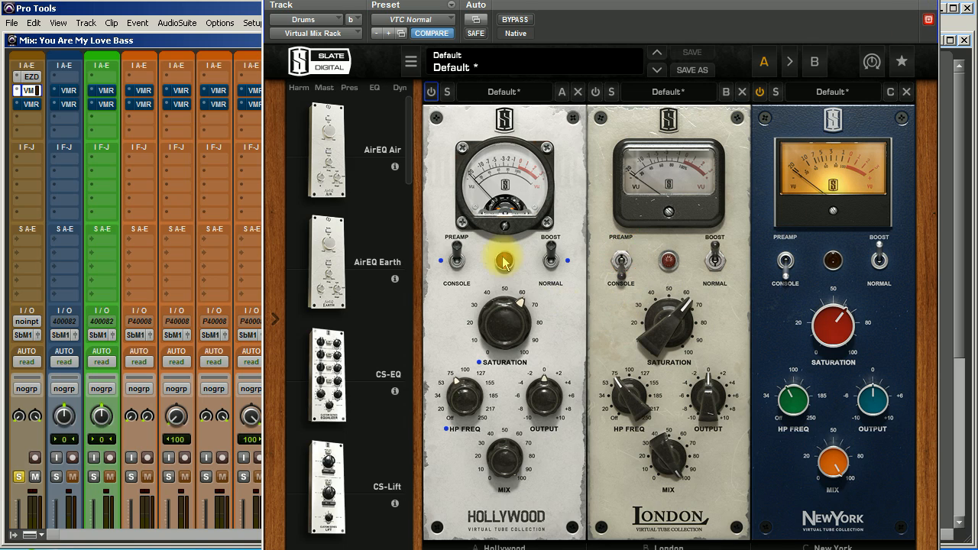
pyautogui.click(456, 258)
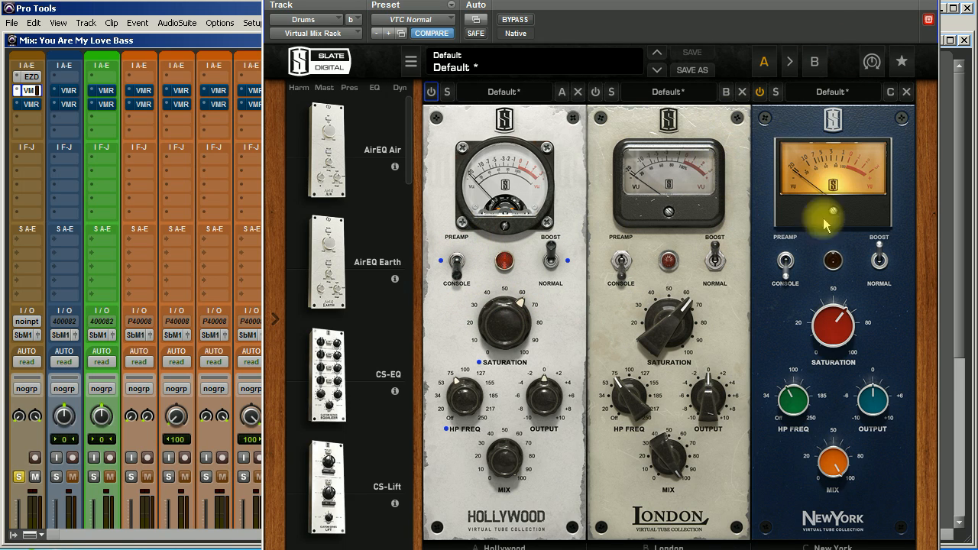
pyautogui.moveTo(827, 323)
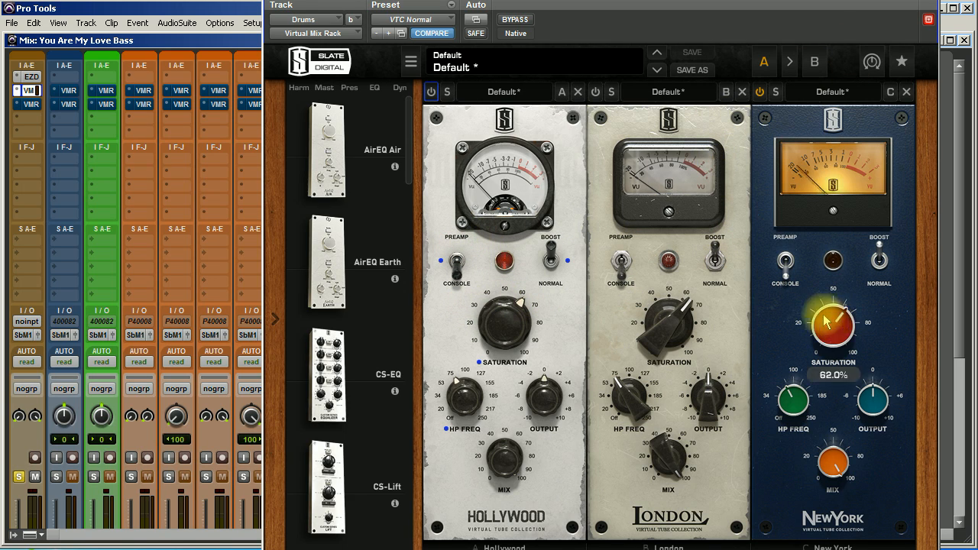
pyautogui.click(762, 93)
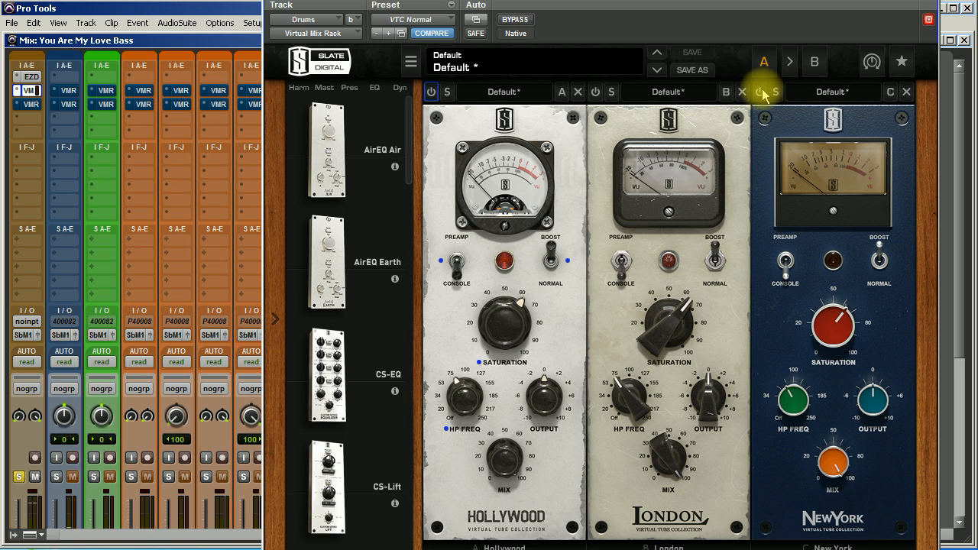
pyautogui.click(761, 92)
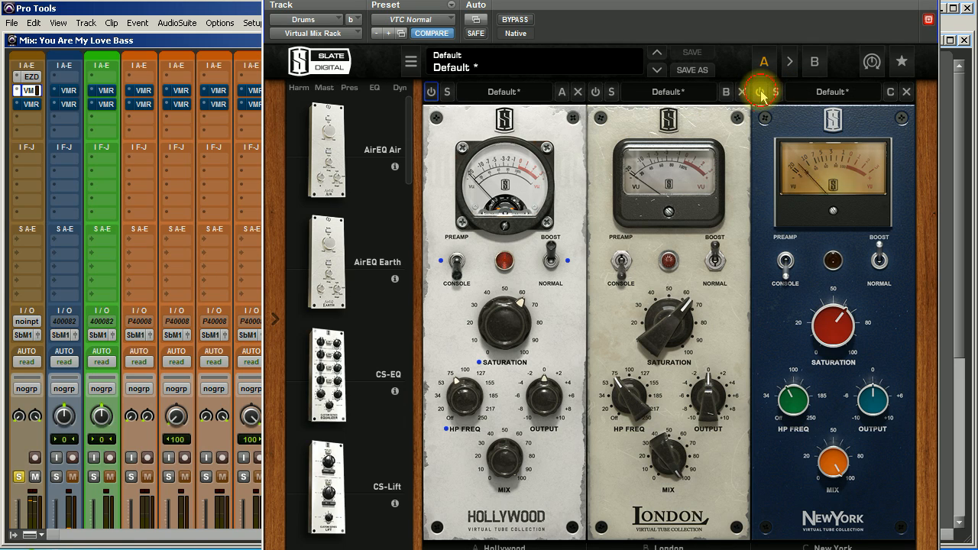
# Step: Return New York to Preamp, set its saturation to 76.1%, and compare the drums with it off and on
pyautogui.moveTo(808, 339)
pyautogui.mouseDown()
pyautogui.moveTo(829, 313)
pyautogui.moveTo(807, 199)
pyautogui.moveTo(820, 333)
pyautogui.mouseUp()
pyautogui.click(786, 277)
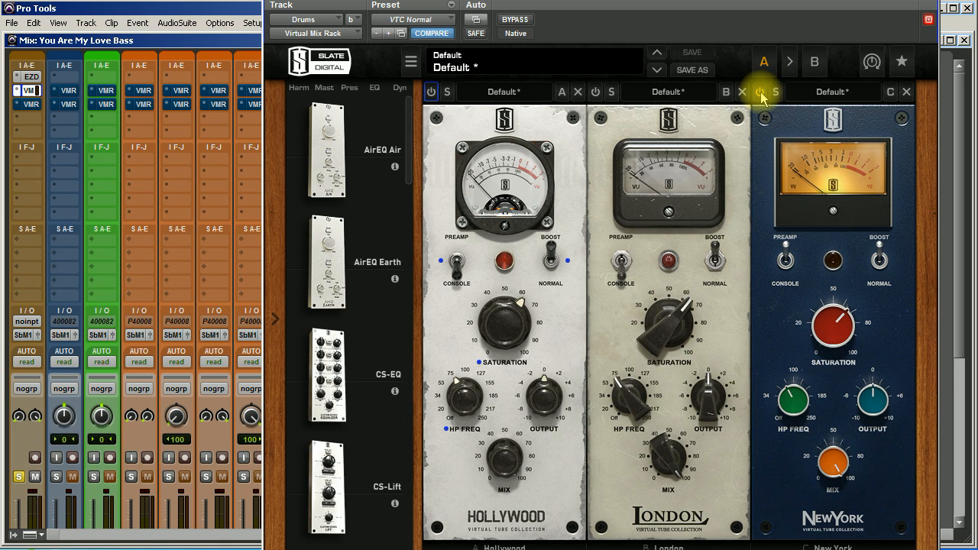
pyautogui.moveTo(833, 328); pyautogui.dragTo(816, 292)
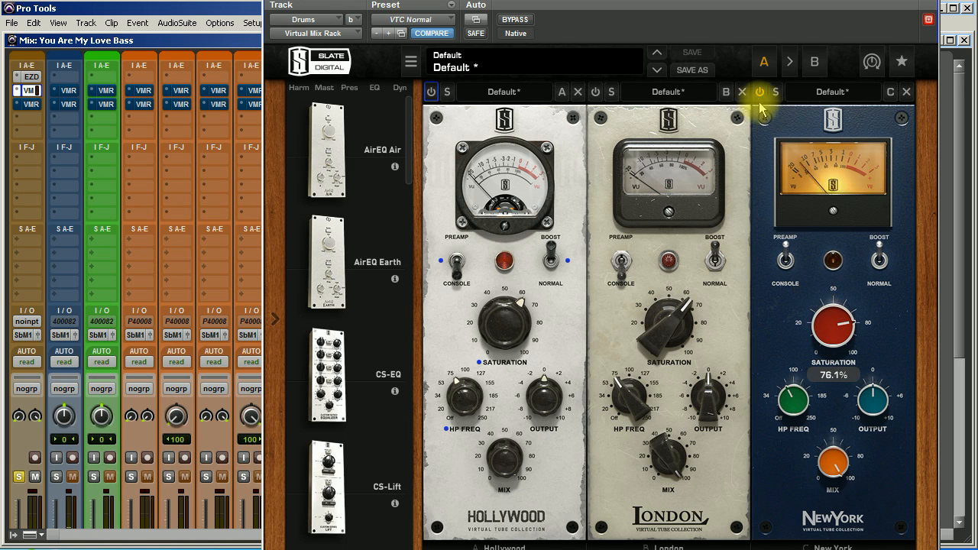
pyautogui.click(760, 93)
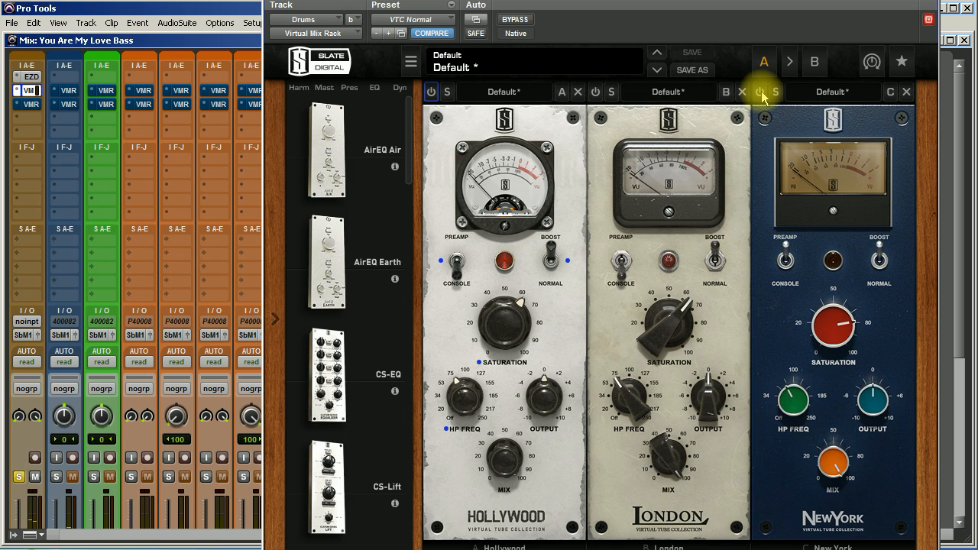
pyautogui.click(761, 93)
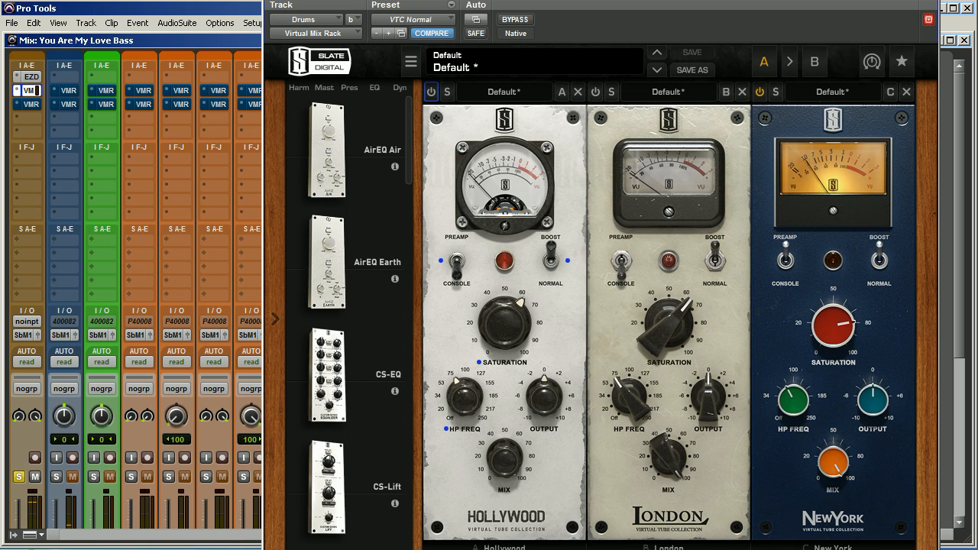
# Step: Close the Drums insert, solo the Bass track instead, and open its Virtual Mix Rack insert with New York enabled
pyautogui.click(933, 3)
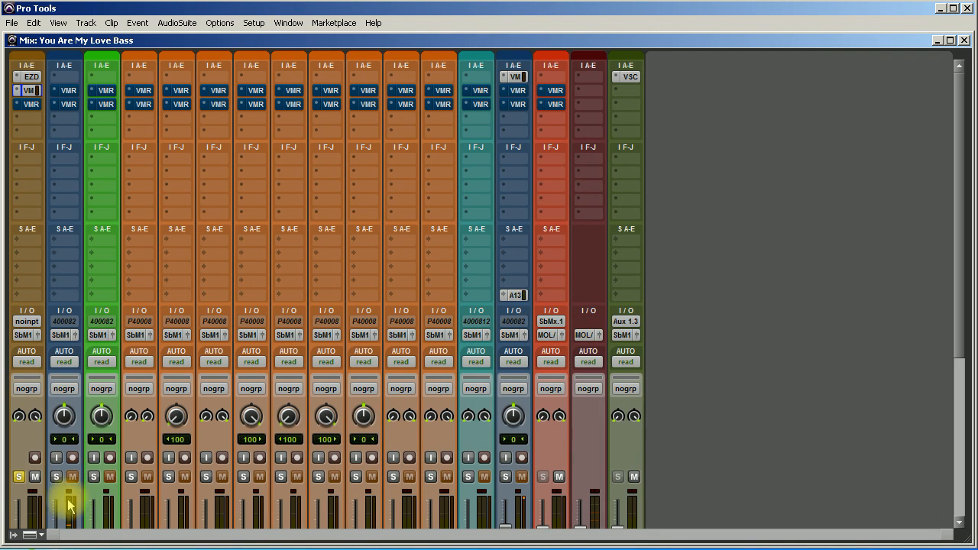
pyautogui.scroll(-3, 153, 466)
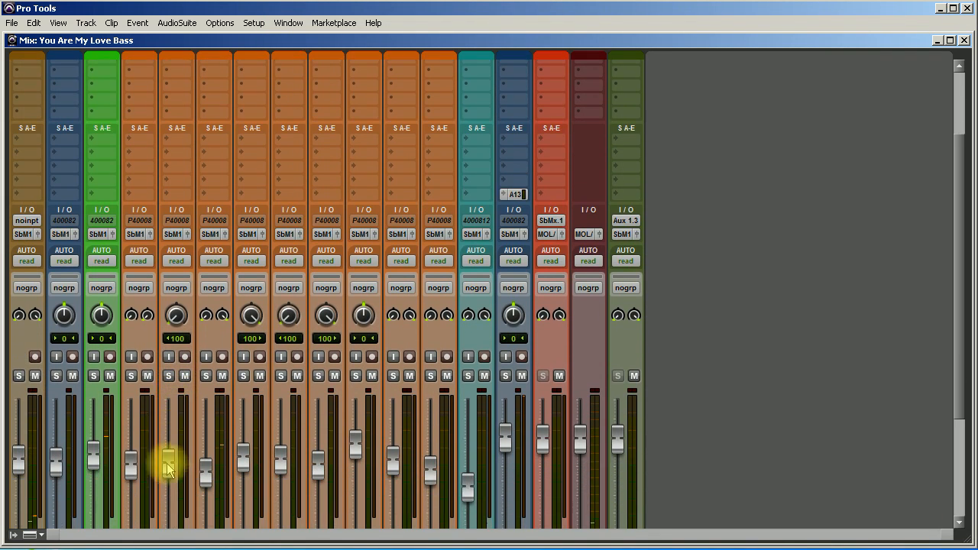
pyautogui.click(55, 375)
pyautogui.scroll(3, 95, 401)
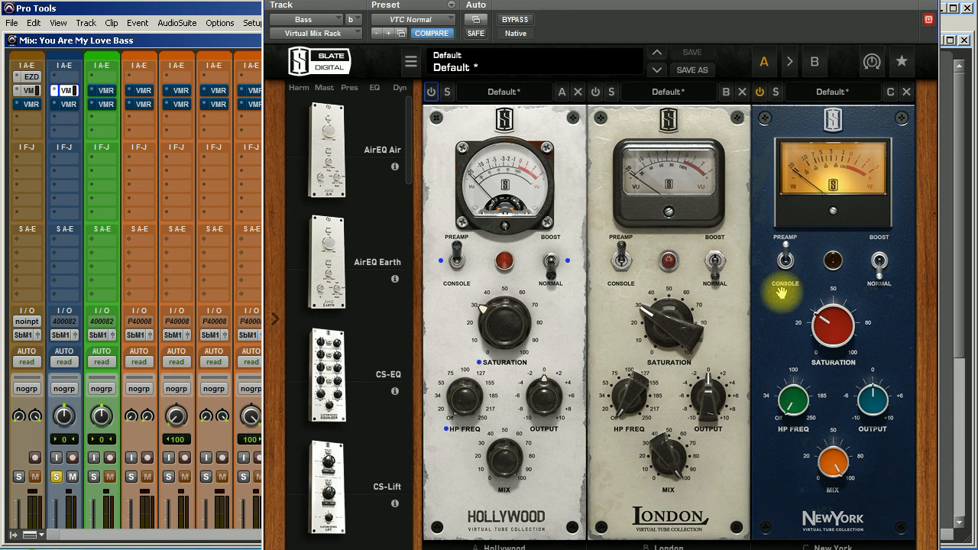
# Step: Raise New York's saturation to about 60% and HP frequency to about 75 Hz on Bass, and compare it off and on
pyautogui.moveTo(816, 266); pyautogui.dragTo(812, 234)
pyautogui.moveTo(791, 418); pyautogui.dragTo(763, 264)
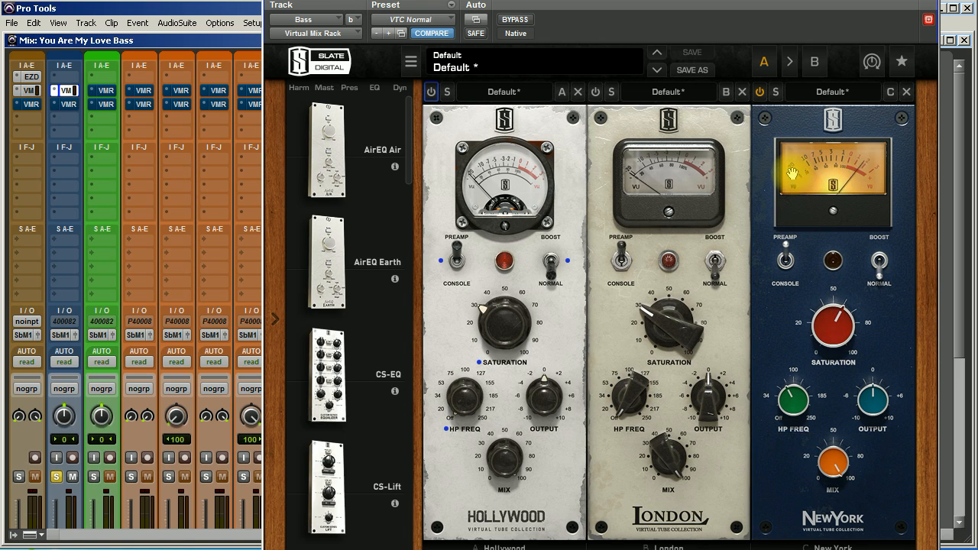
pyautogui.click(759, 92)
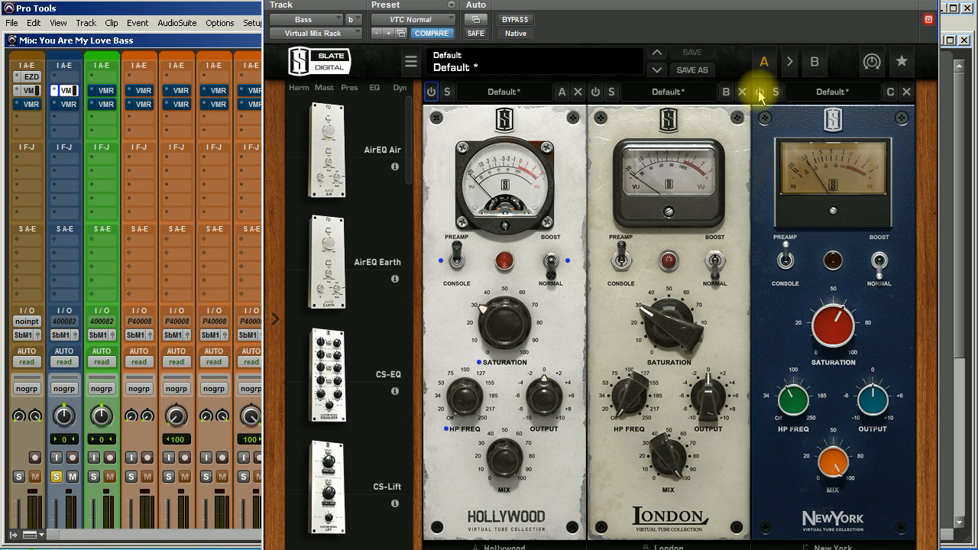
pyautogui.click(759, 93)
# Step: Compare the bass with New York off and on at 68.0% saturation, and set the saturation to 62.5%
pyautogui.moveTo(836, 322); pyautogui.dragTo(823, 304)
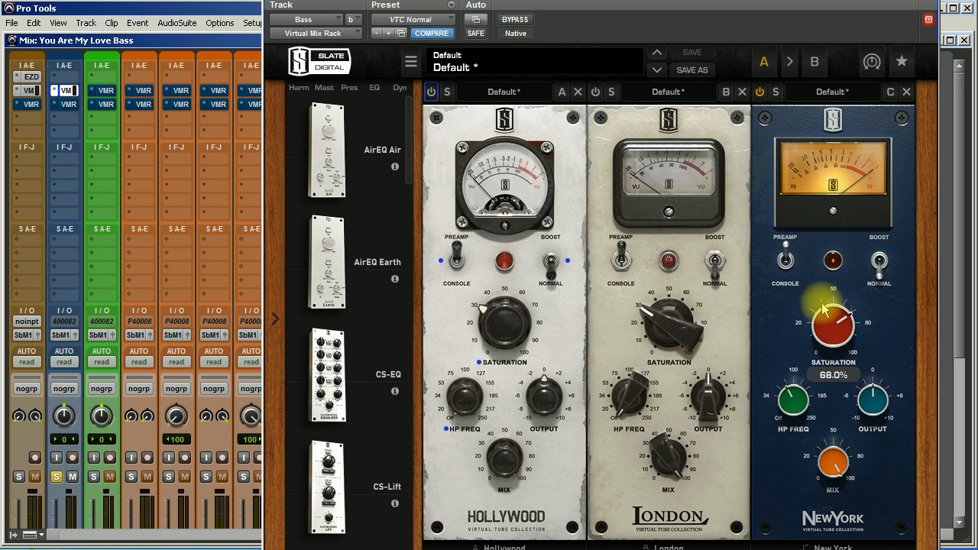
pyautogui.click(761, 95)
pyautogui.click(761, 94)
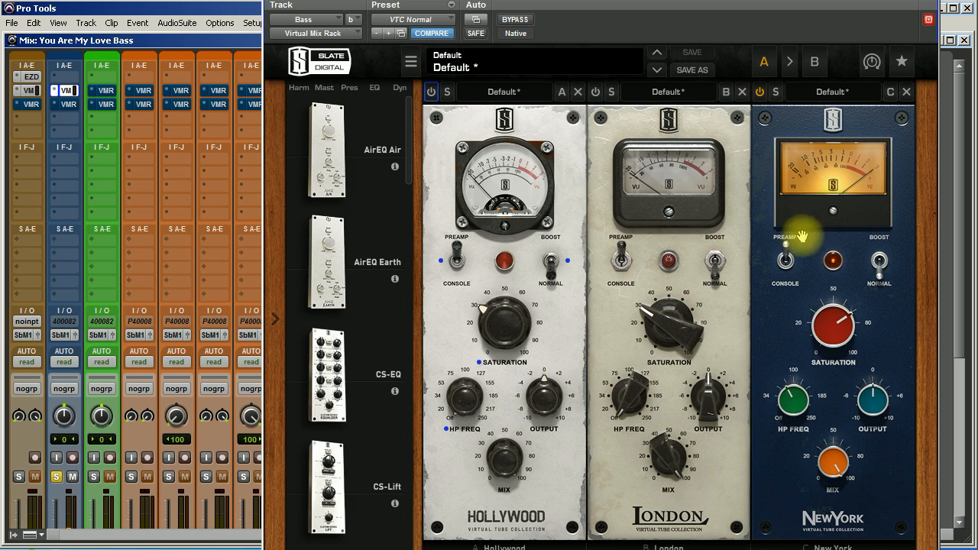
pyautogui.moveTo(837, 320)
pyautogui.mouseDown()
pyautogui.moveTo(839, 341)
pyautogui.moveTo(837, 333)
pyautogui.mouseUp()
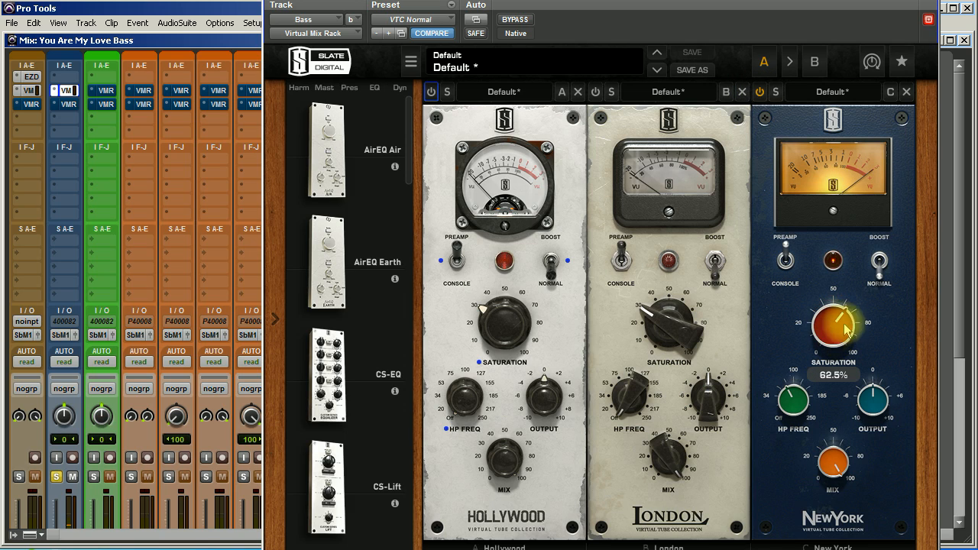
# Step: Compare the bass with New York off and on, and leave New York switched off
pyautogui.click(758, 91)
pyautogui.click(760, 92)
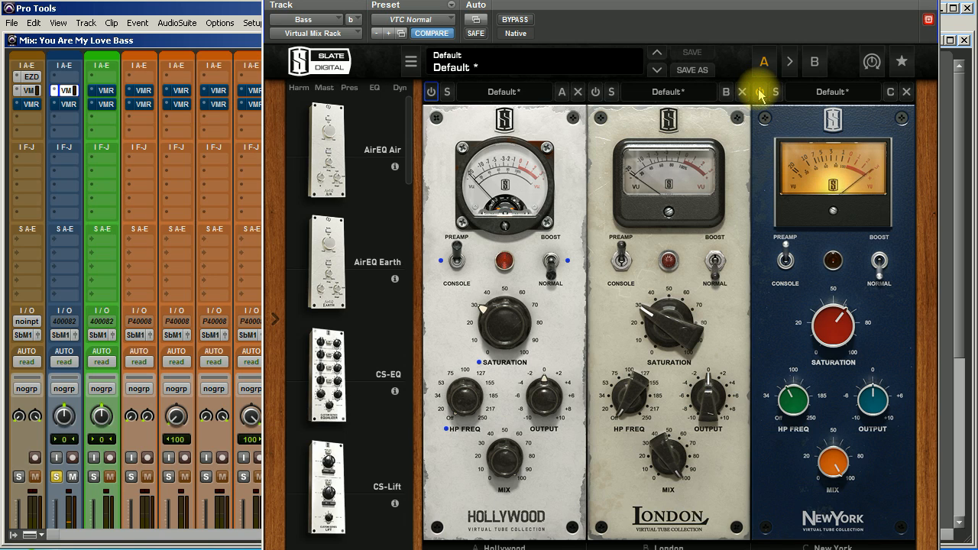
pyautogui.click(759, 93)
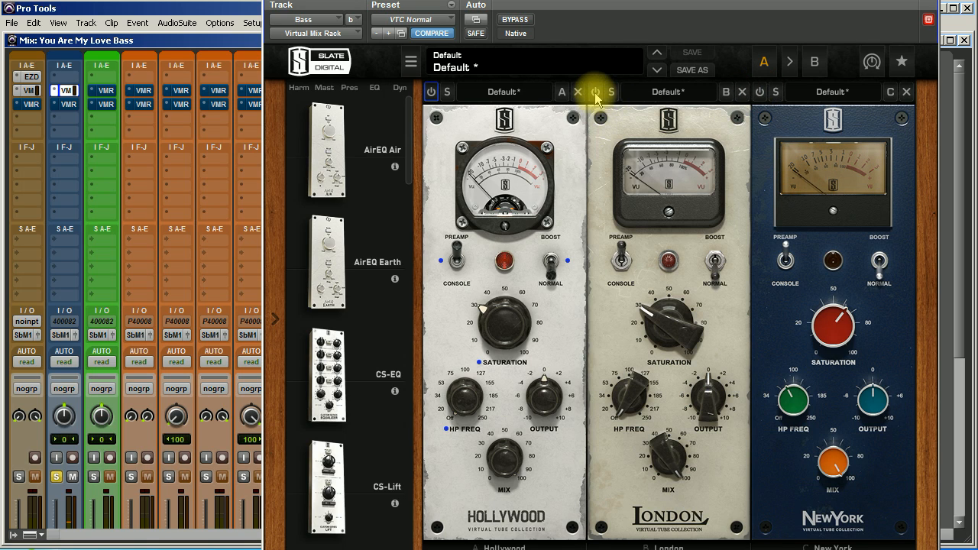
# Step: Enable London on Bass, raise its saturation to about 69%, and set its HP frequency to about 75 Hz
pyautogui.click(596, 92)
pyautogui.moveTo(668, 334); pyautogui.dragTo(658, 278)
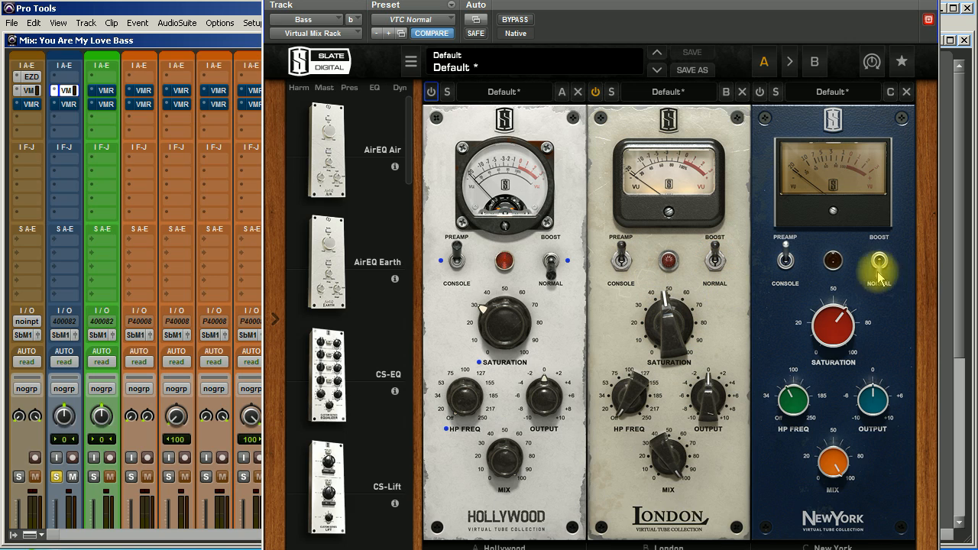
pyautogui.moveTo(658, 348); pyautogui.dragTo(662, 321)
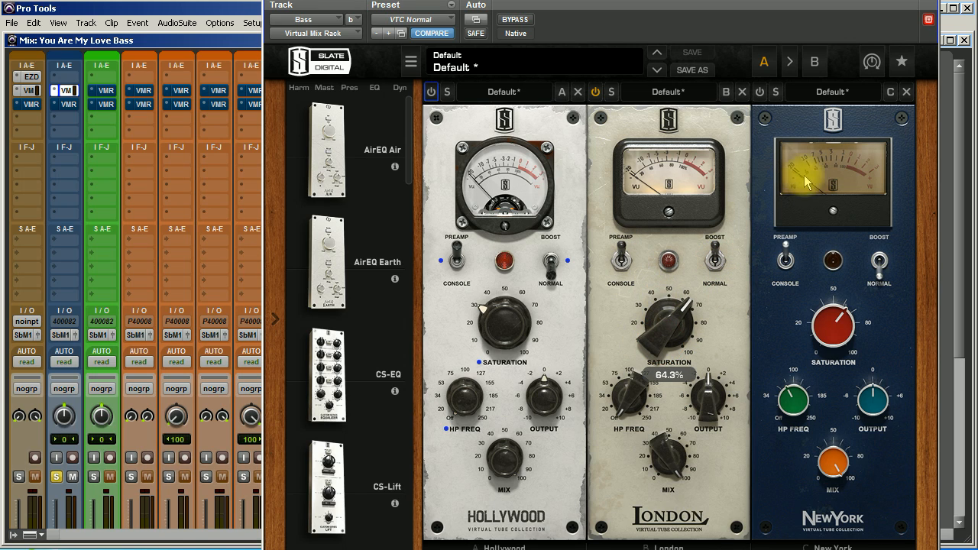
pyautogui.moveTo(666, 331); pyautogui.dragTo(667, 324)
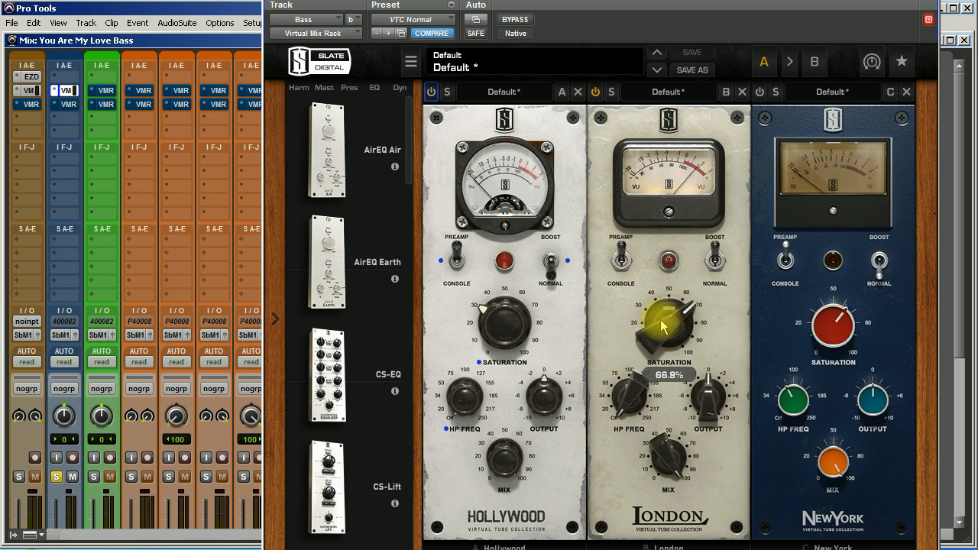
pyautogui.moveTo(632, 393); pyautogui.dragTo(626, 281)
pyautogui.moveTo(655, 328)
pyautogui.mouseDown()
pyautogui.moveTo(646, 218)
pyautogui.moveTo(651, 337)
pyautogui.mouseUp()
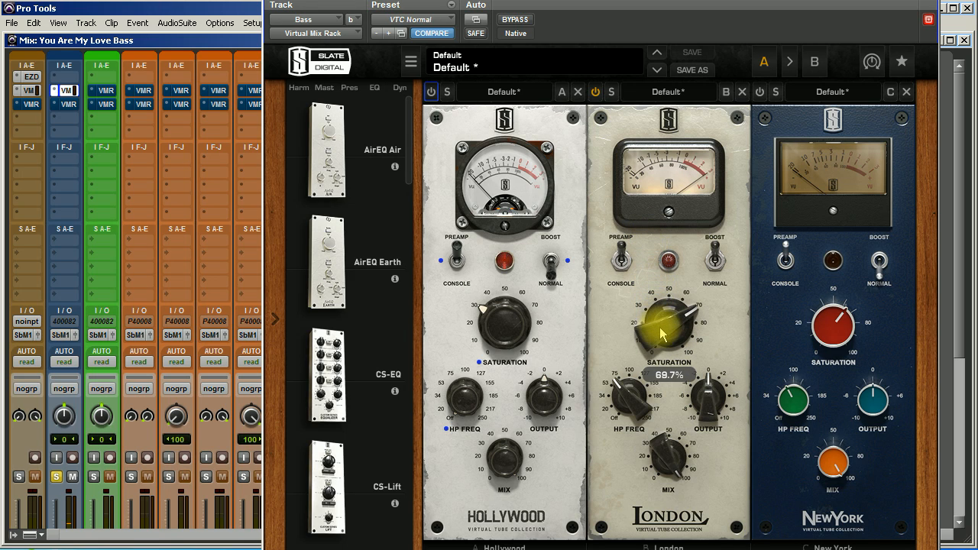
# Step: Compare the bass with London off and on, and leave London switched off
pyautogui.click(624, 262)
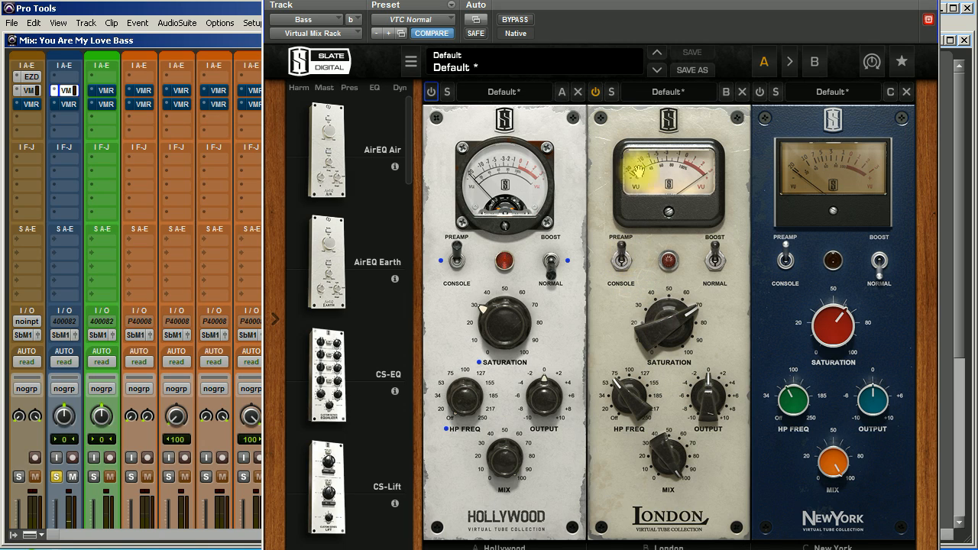
pyautogui.click(597, 92)
pyautogui.click(597, 92)
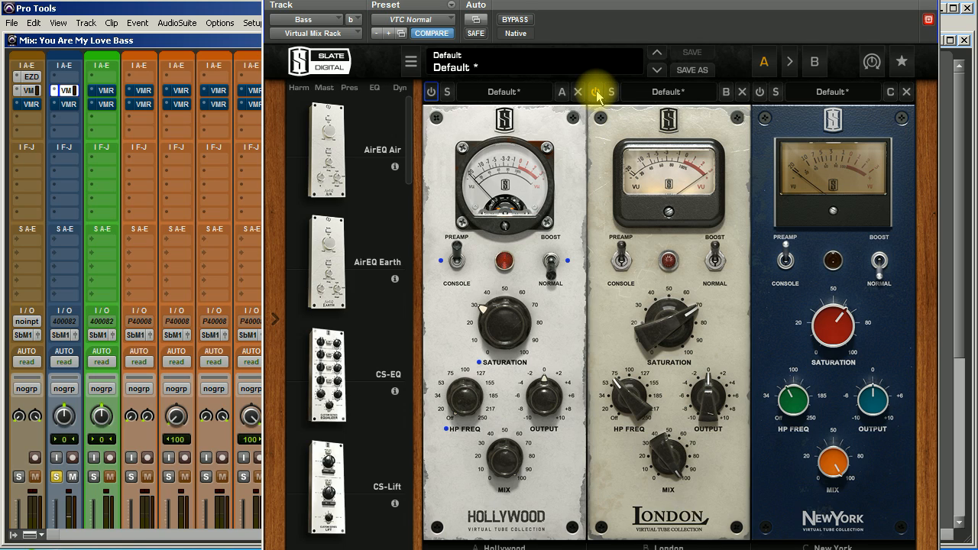
pyautogui.click(597, 93)
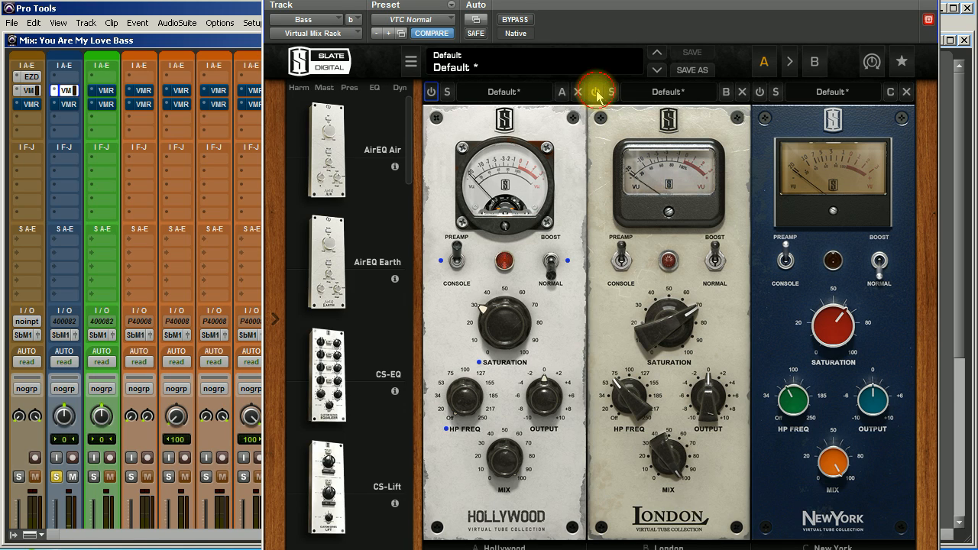
pyautogui.click(597, 92)
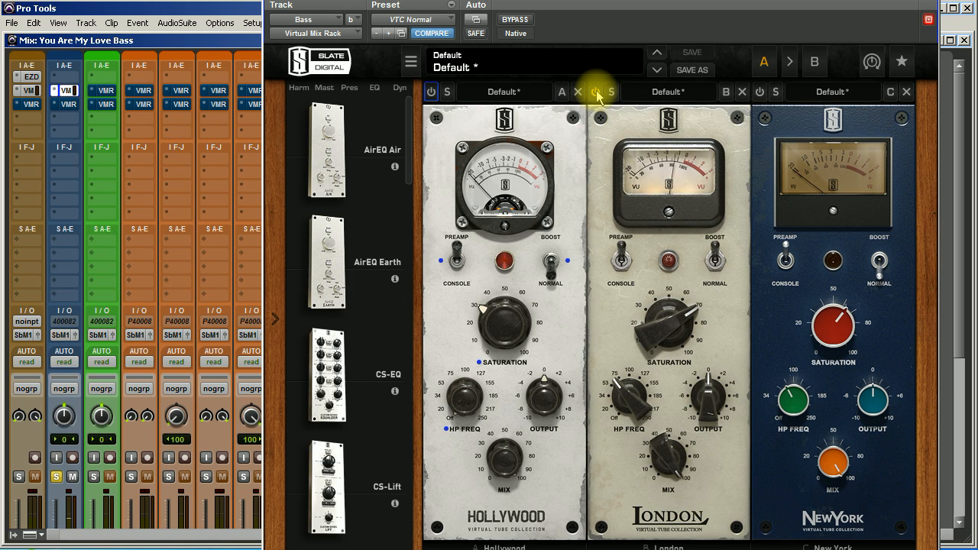
pyautogui.click(596, 93)
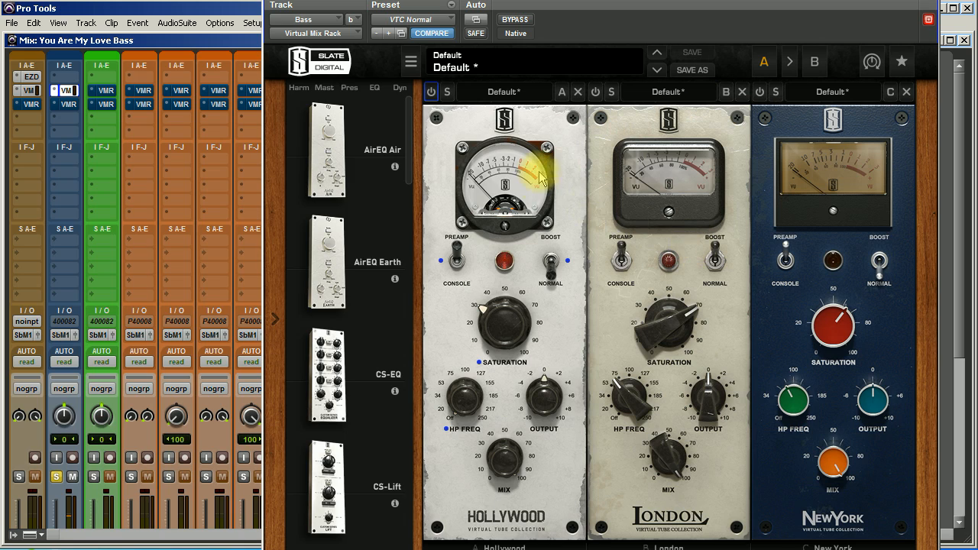
# Step: Enable Hollywood on Bass in Boost mode with HP frequency at 70.5 Hz and saturation at about 80%
pyautogui.click(549, 263)
pyautogui.moveTo(502, 332); pyautogui.dragTo(492, 262)
pyautogui.moveTo(466, 393); pyautogui.dragTo(456, 300)
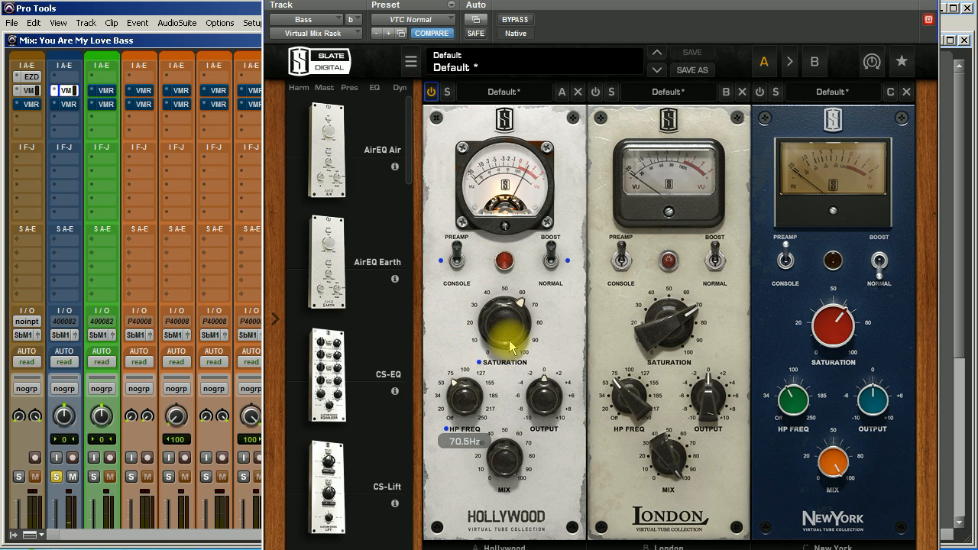
pyautogui.moveTo(503, 337)
pyautogui.mouseDown()
pyautogui.moveTo(497, 222)
pyautogui.moveTo(503, 330)
pyautogui.mouseUp()
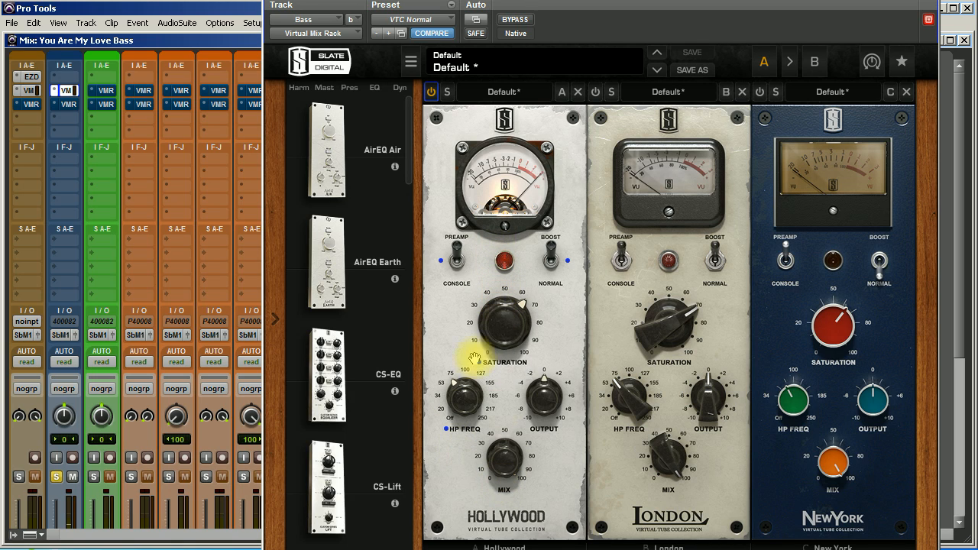
pyautogui.moveTo(504, 327); pyautogui.dragTo(493, 290)
# Step: Lower Hollywood's mix to 31.0% and compare the bass with Hollywood off and on
pyautogui.moveTo(500, 448); pyautogui.dragTo(486, 535)
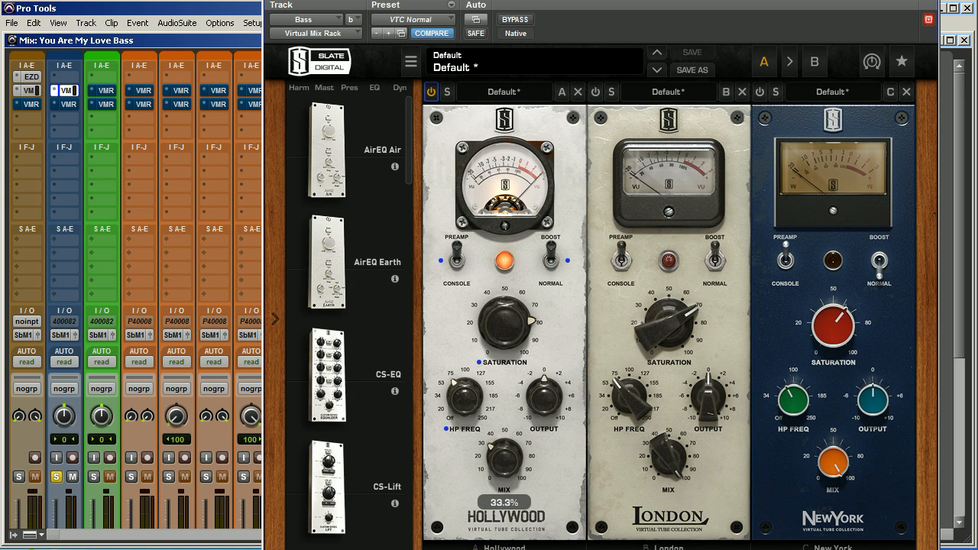
pyautogui.moveTo(508, 458); pyautogui.dragTo(502, 475)
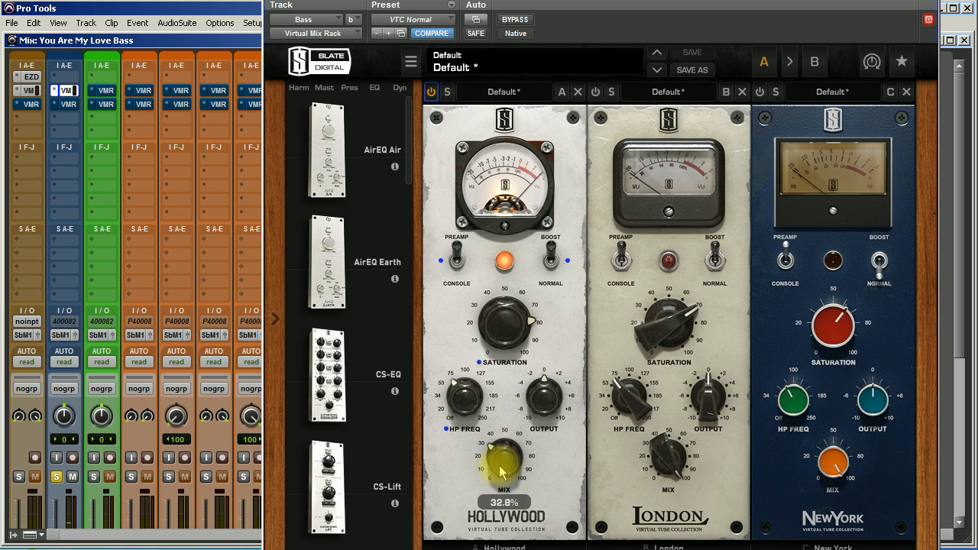
pyautogui.click(431, 92)
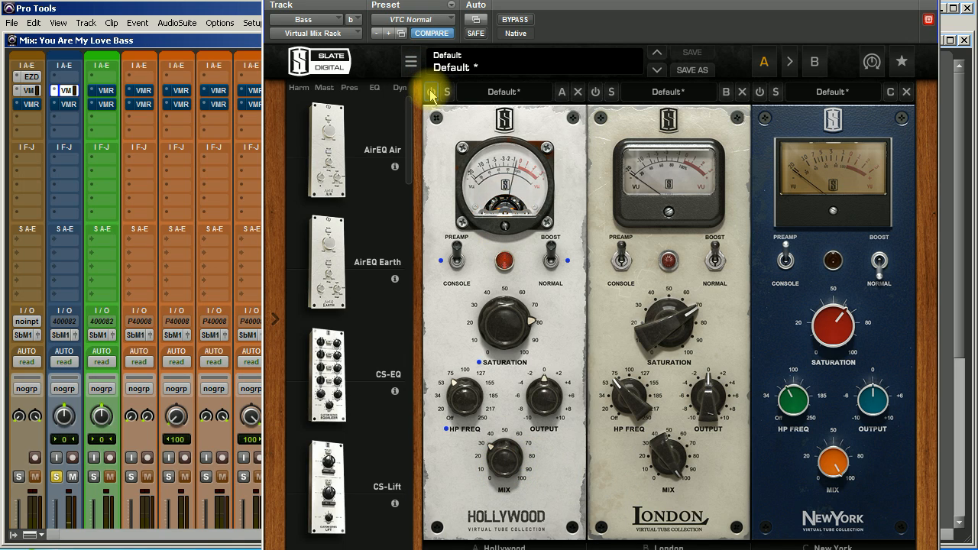
pyautogui.click(431, 92)
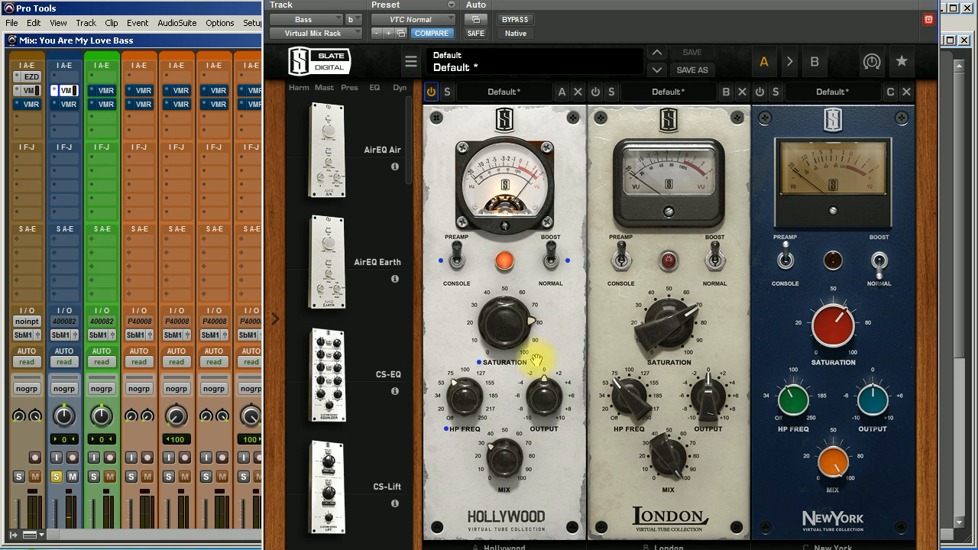
pyautogui.moveTo(519, 440); pyautogui.dragTo(495, 467)
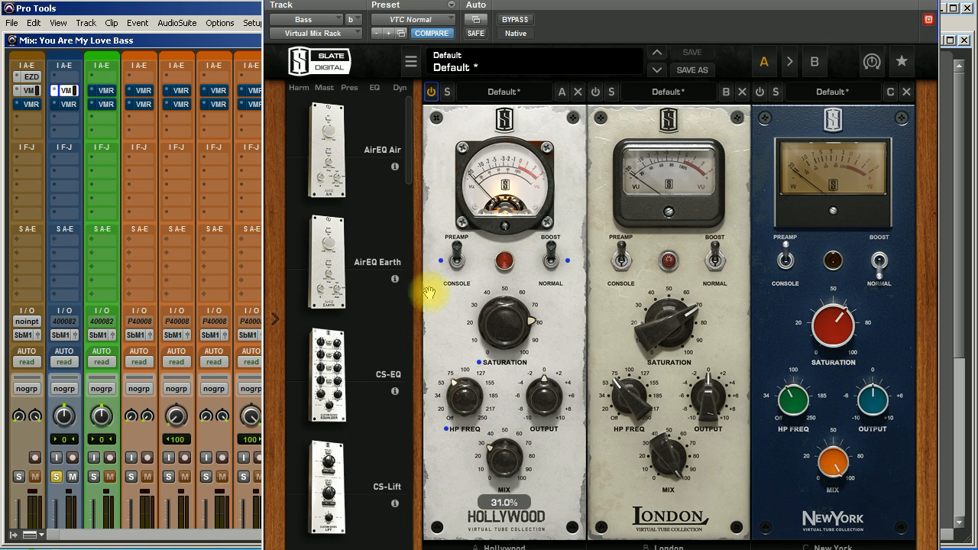
pyautogui.click(432, 92)
pyautogui.click(431, 92)
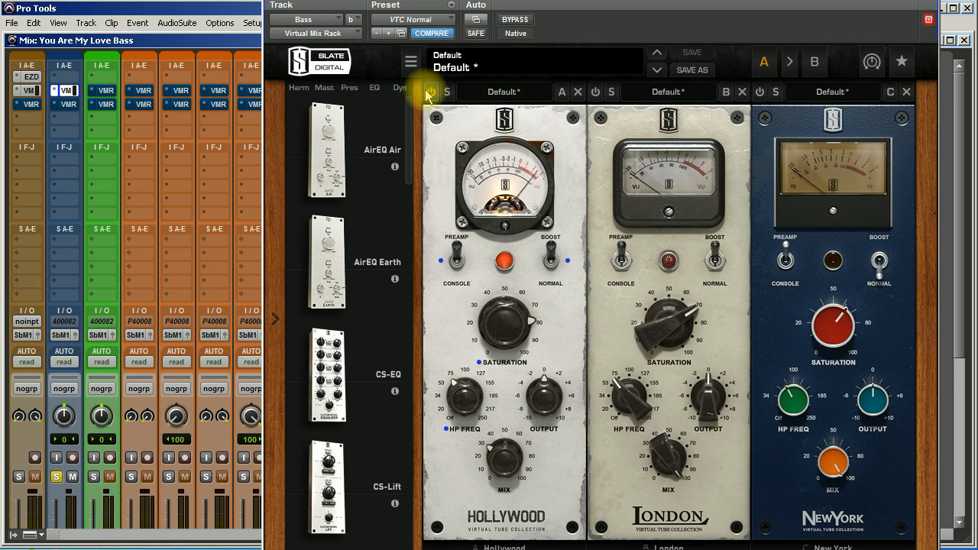
# Step: Compare Hollywood off and on at 73.2% saturation, set saturation to 63.7% and mix to 44.0%, and switch it off
pyautogui.moveTo(508, 325); pyautogui.dragTo(507, 319)
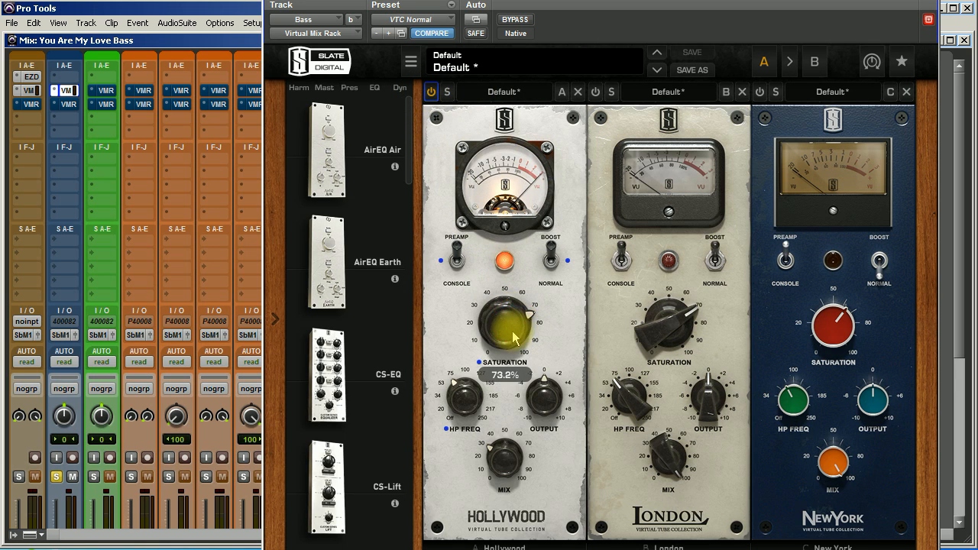
pyautogui.click(432, 93)
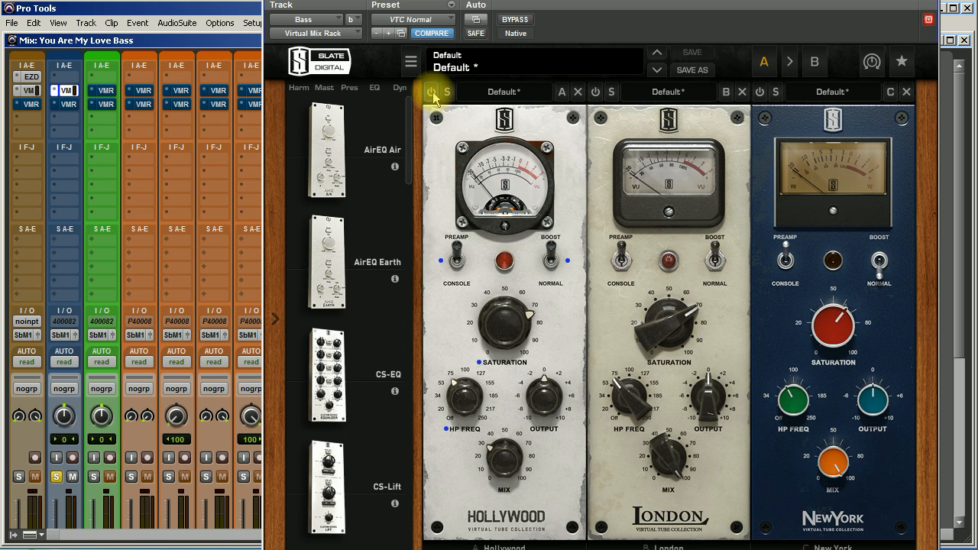
pyautogui.click(432, 93)
pyautogui.click(504, 455)
pyautogui.moveTo(517, 300); pyautogui.dragTo(511, 329)
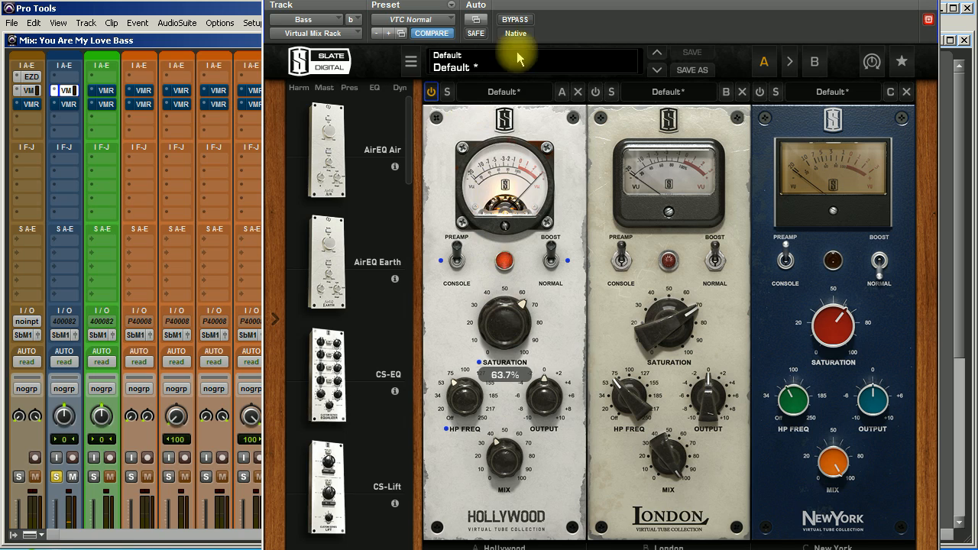
pyautogui.moveTo(502, 457); pyautogui.dragTo(501, 442)
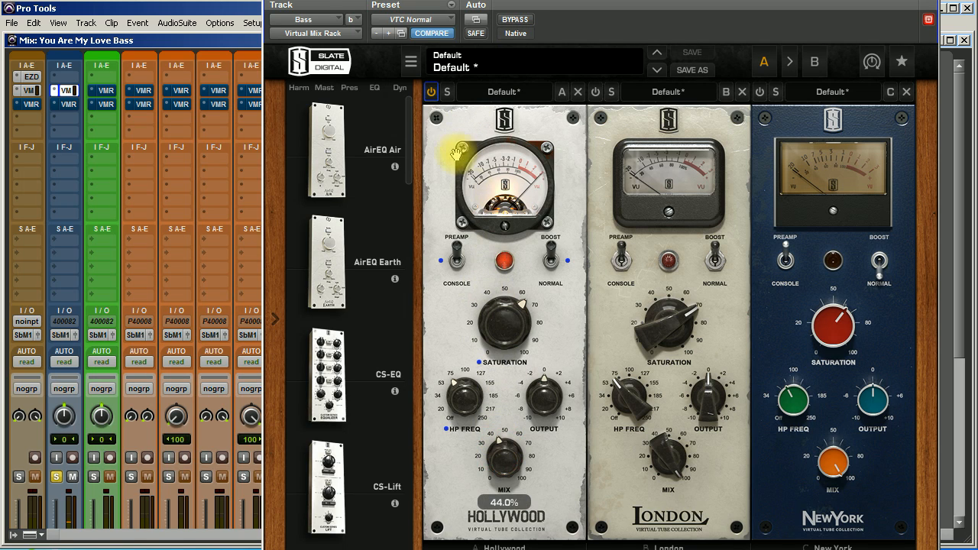
pyautogui.click(432, 93)
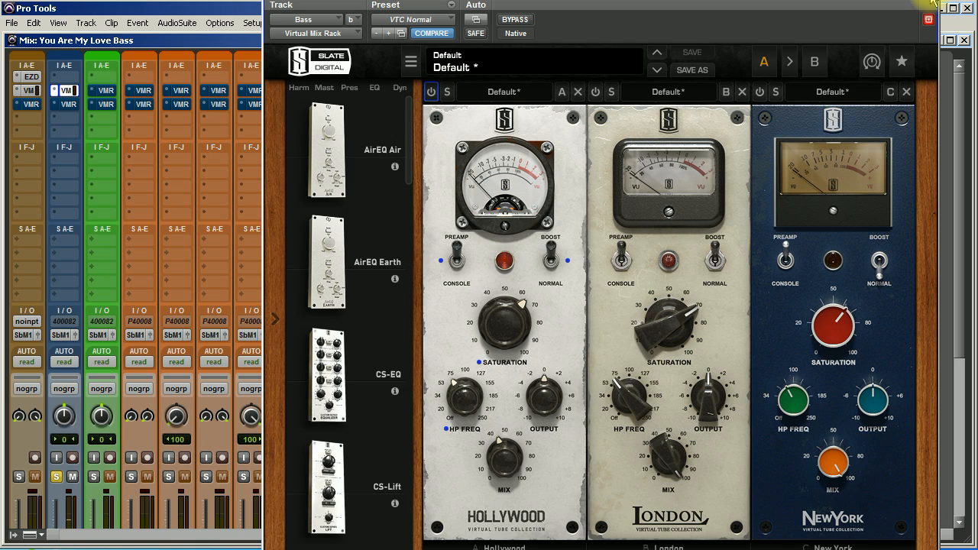
# Step: Enable New York in Boost mode with HP frequency at 71.0 Hz, saturation at 100.0% and mix at about 20%
pyautogui.click(762, 92)
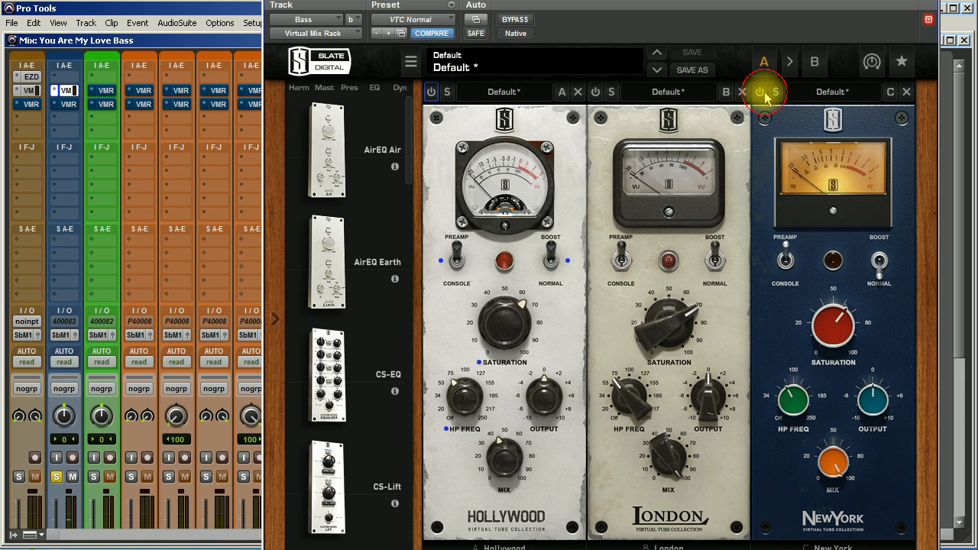
pyautogui.moveTo(807, 428)
pyautogui.mouseDown()
pyautogui.moveTo(786, 393)
pyautogui.moveTo(793, 422)
pyautogui.mouseUp()
pyautogui.moveTo(833, 327); pyautogui.dragTo(835, 236)
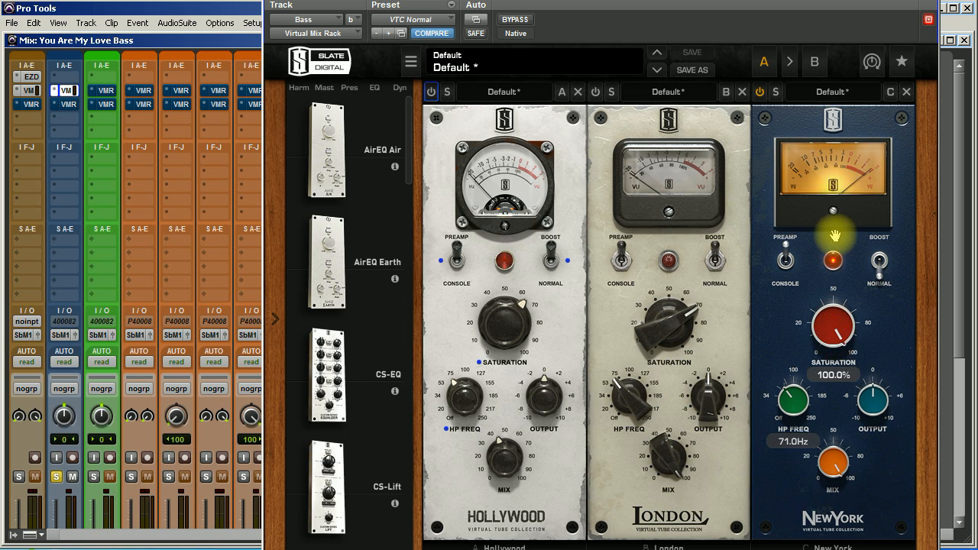
pyautogui.moveTo(833, 451); pyautogui.dragTo(824, 549)
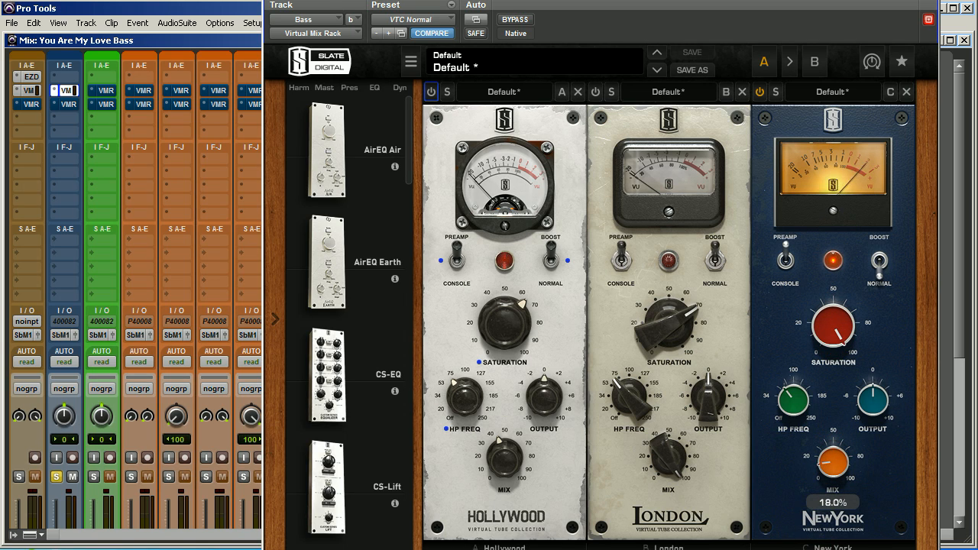
pyautogui.click(879, 261)
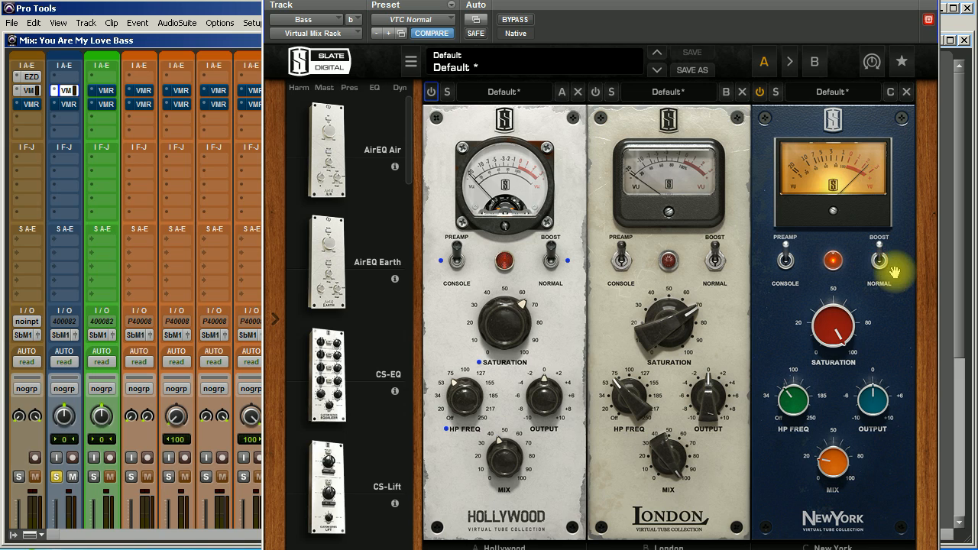
# Step: Compare the bass with the fully saturated, boosted New York off and on, leaving it off
pyautogui.click(760, 91)
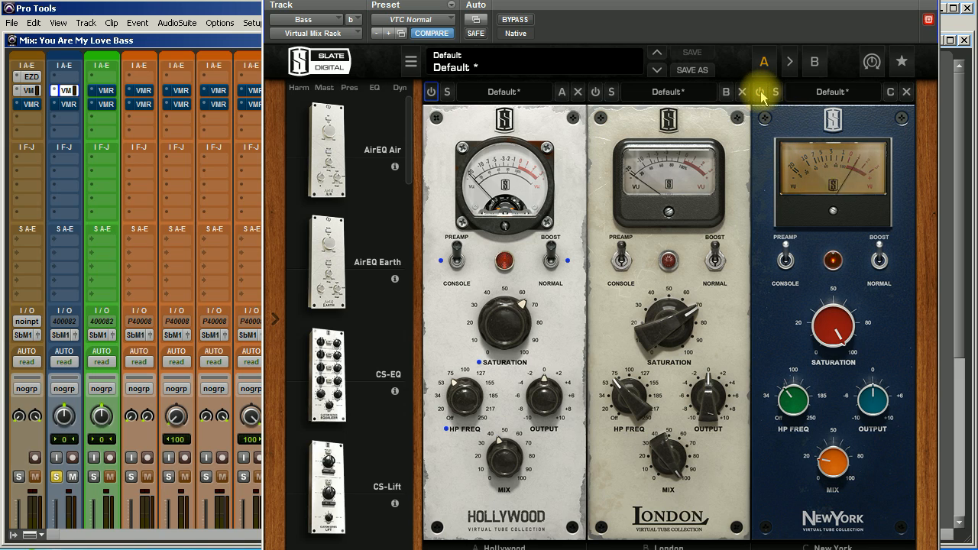
pyautogui.click(759, 92)
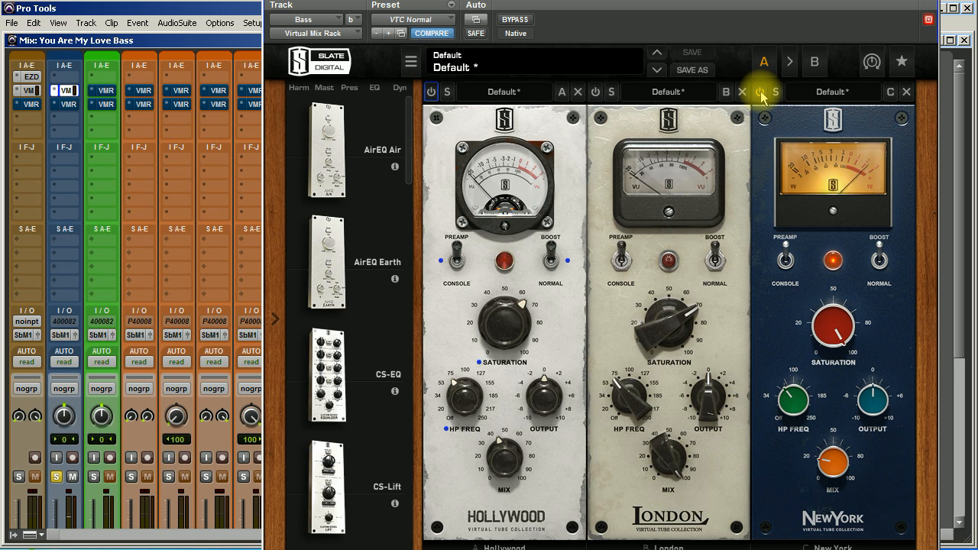
pyautogui.click(761, 92)
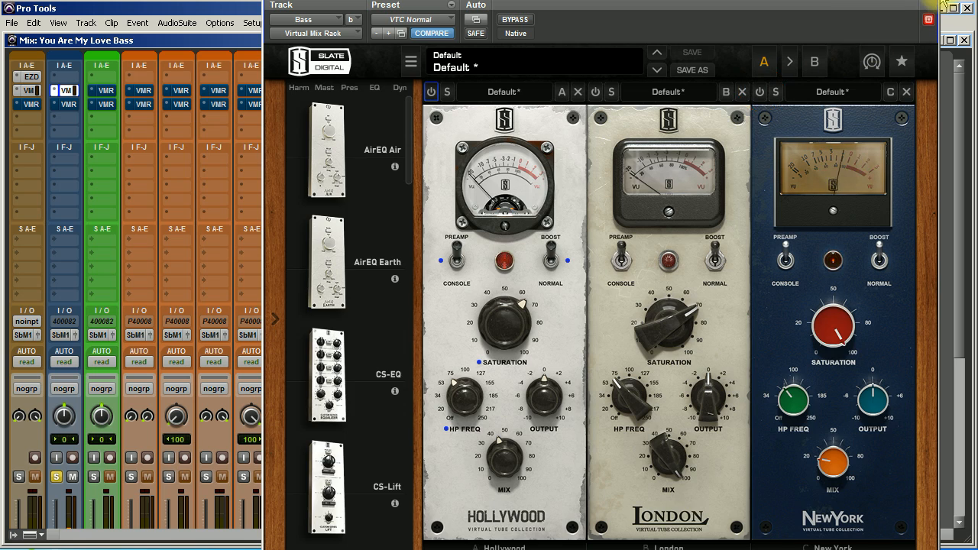
# Step: Close the Bass insert, solo the S. Vocal track instead, and take its Virtual Mix Rack insert out of bypass
pyautogui.click(929, 19)
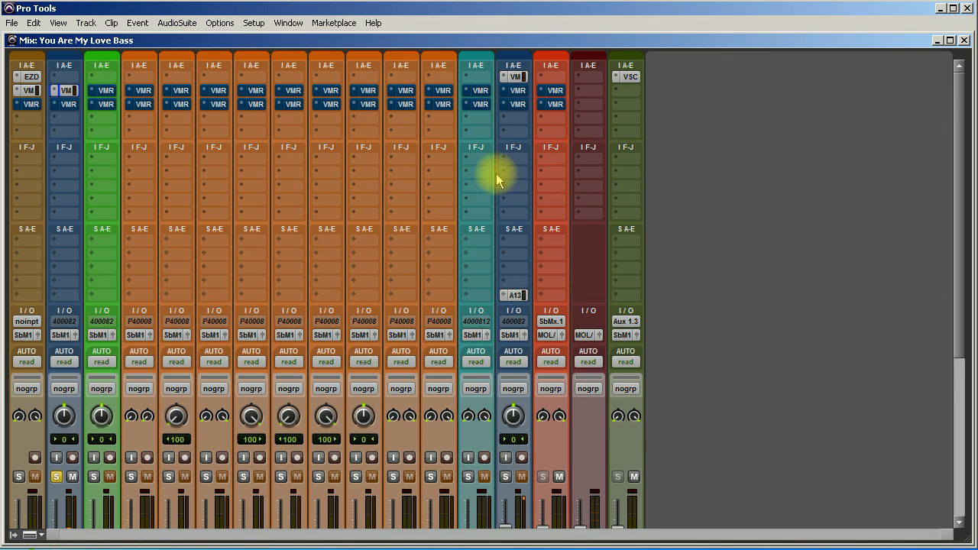
pyautogui.scroll(-3, 482, 260)
pyautogui.click(505, 367)
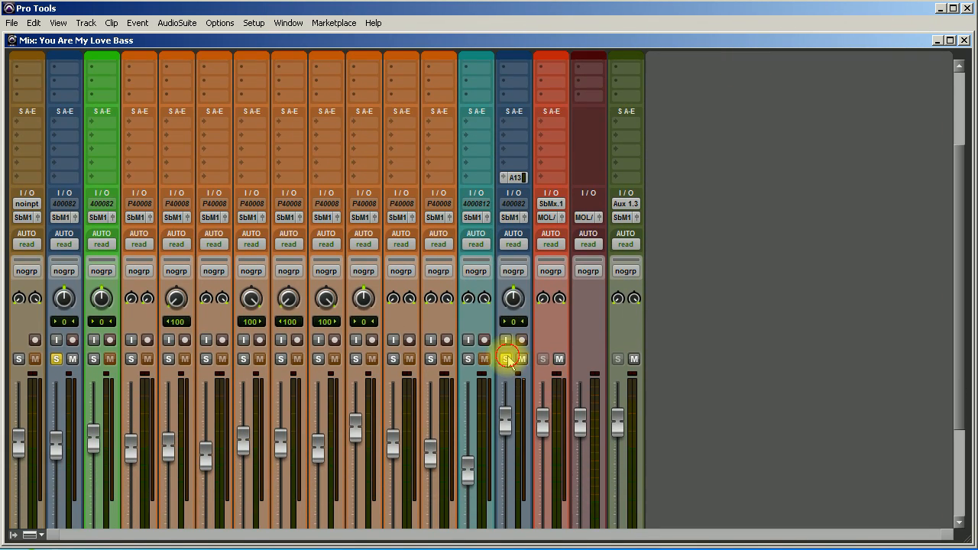
pyautogui.click(55, 367)
pyautogui.scroll(5, 283, 386)
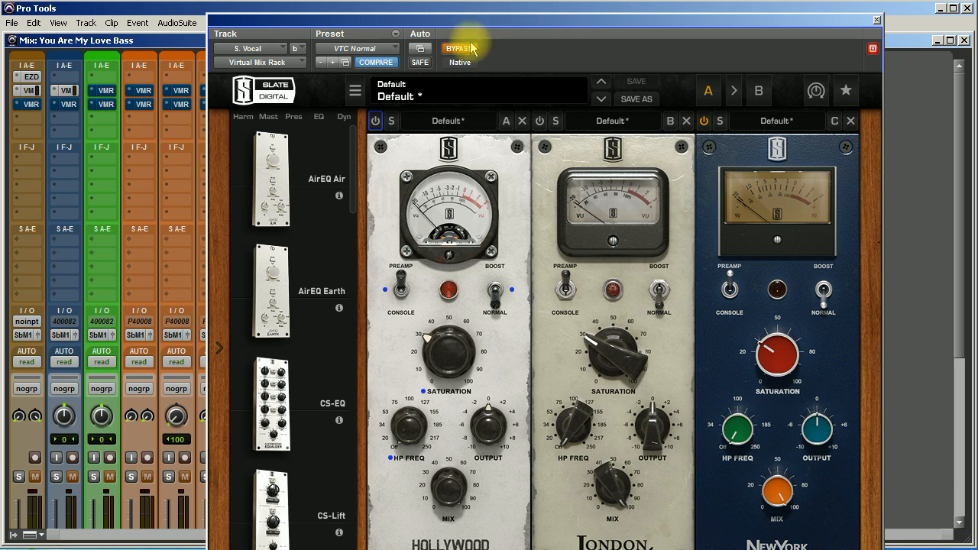
pyautogui.click(460, 45)
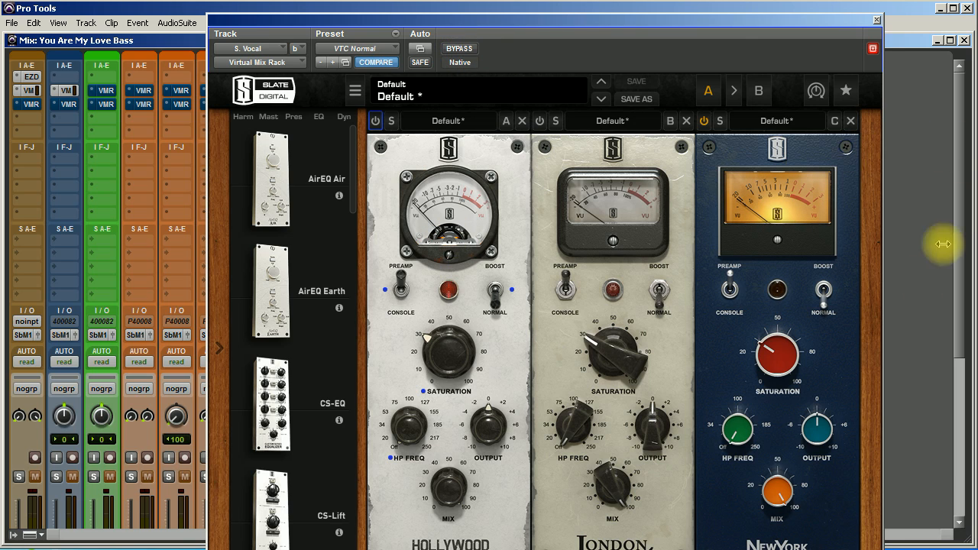
# Step: Switch New York to Boost on the vocal, raise its saturation to 76.1%, and compare it off and on
pyautogui.moveTo(741, 20); pyautogui.dragTo(697, 0)
pyautogui.click(780, 234)
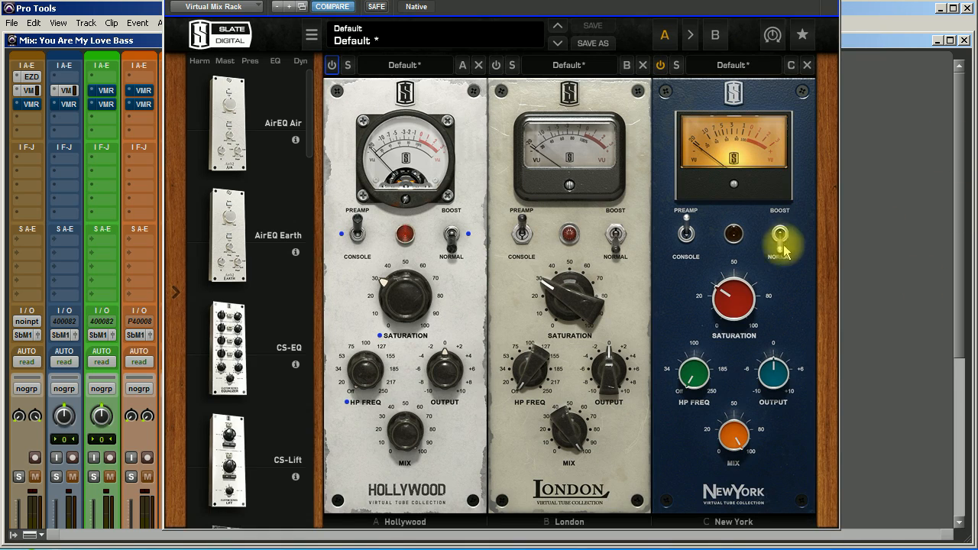
pyautogui.moveTo(711, 326); pyautogui.dragTo(724, 169)
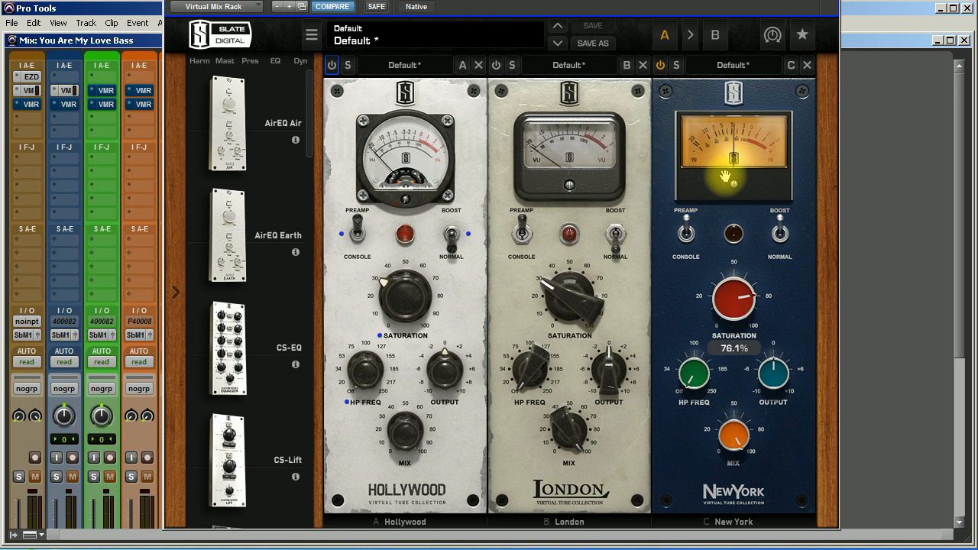
pyautogui.click(661, 65)
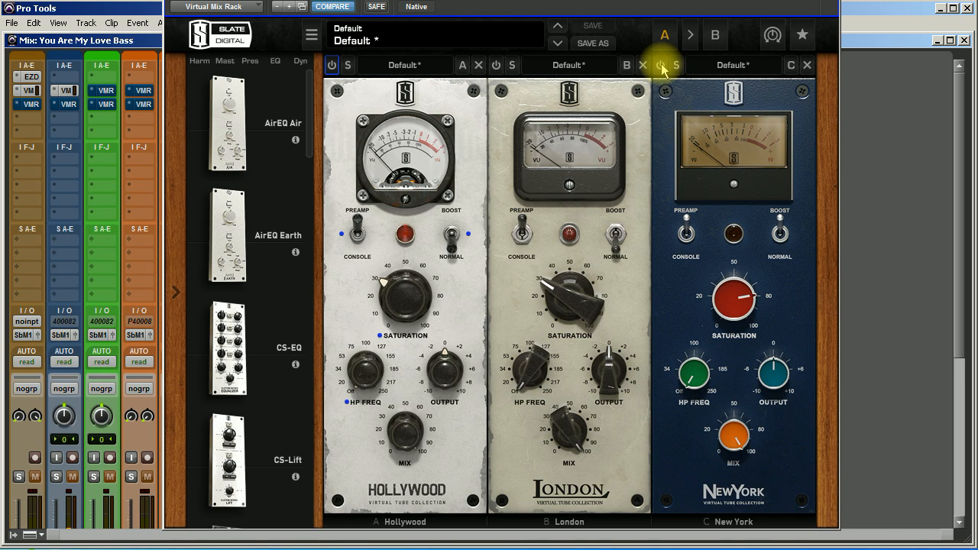
pyautogui.click(660, 66)
# Step: Lower New York's saturation slightly, set its mix to 56.3%, and compare the vocal with it on and off, leaving it off
pyautogui.moveTo(731, 296); pyautogui.dragTo(734, 335)
pyautogui.moveTo(733, 436); pyautogui.dragTo(721, 538)
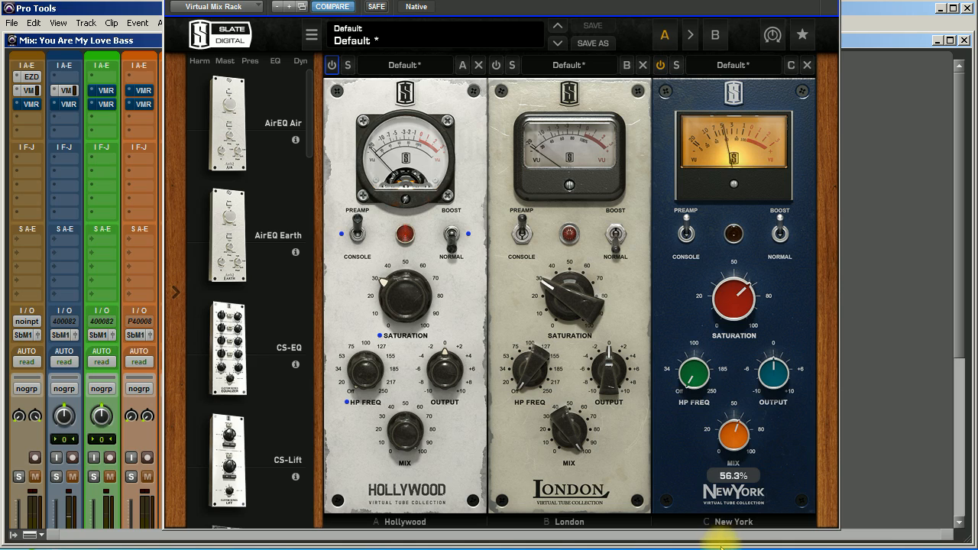
pyautogui.click(662, 66)
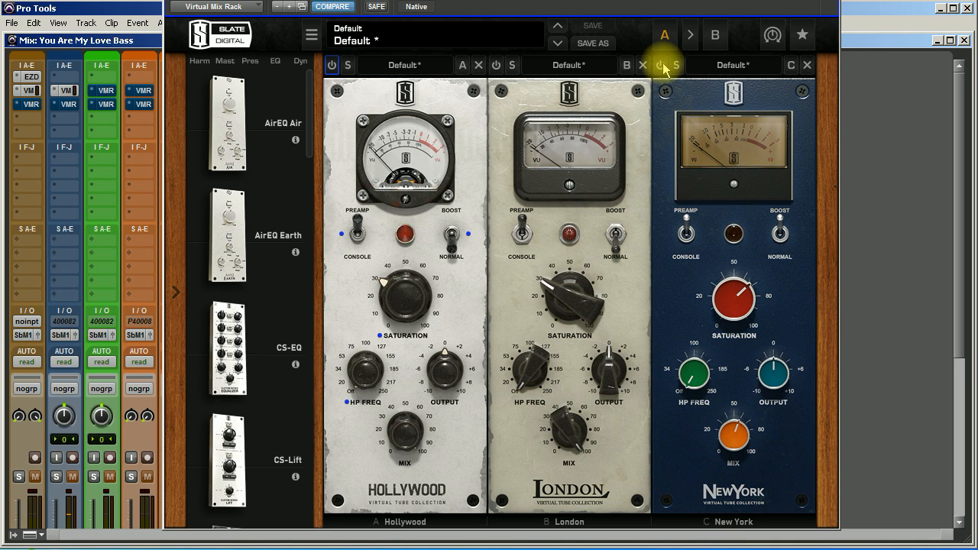
pyautogui.click(662, 66)
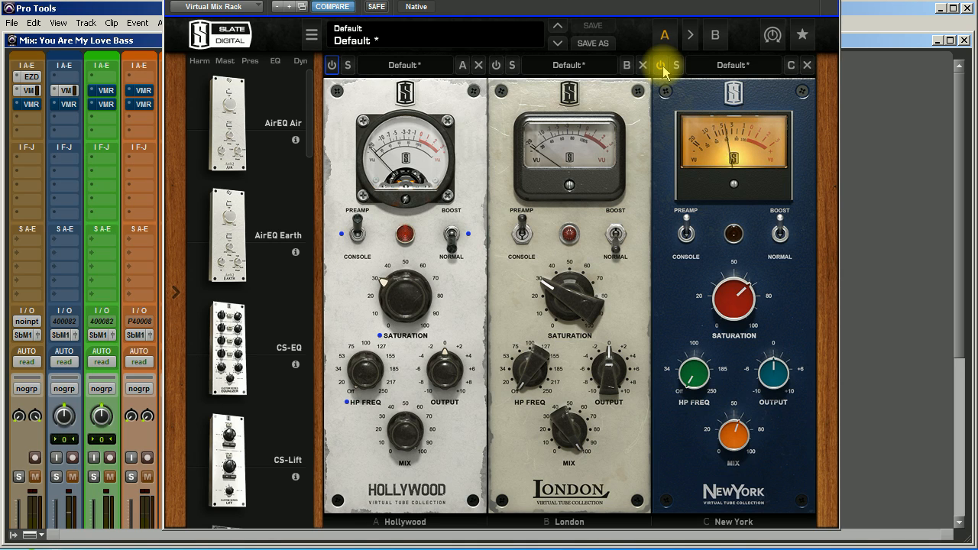
pyautogui.click(661, 66)
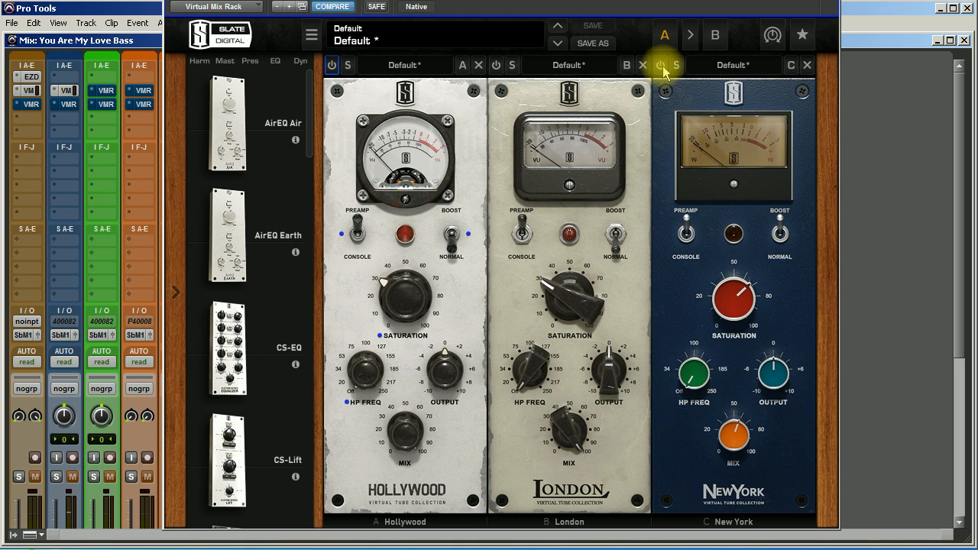
pyautogui.click(662, 66)
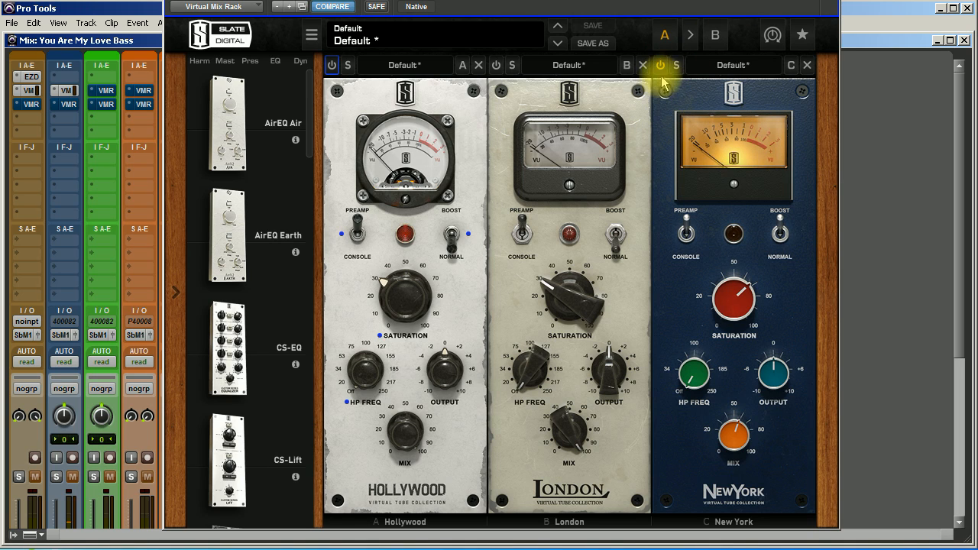
pyautogui.click(662, 66)
# Step: Enable London in Boost mode with saturation at 64.0%, mix at about 60% and HP frequency at 75.6 Hz
pyautogui.click(496, 65)
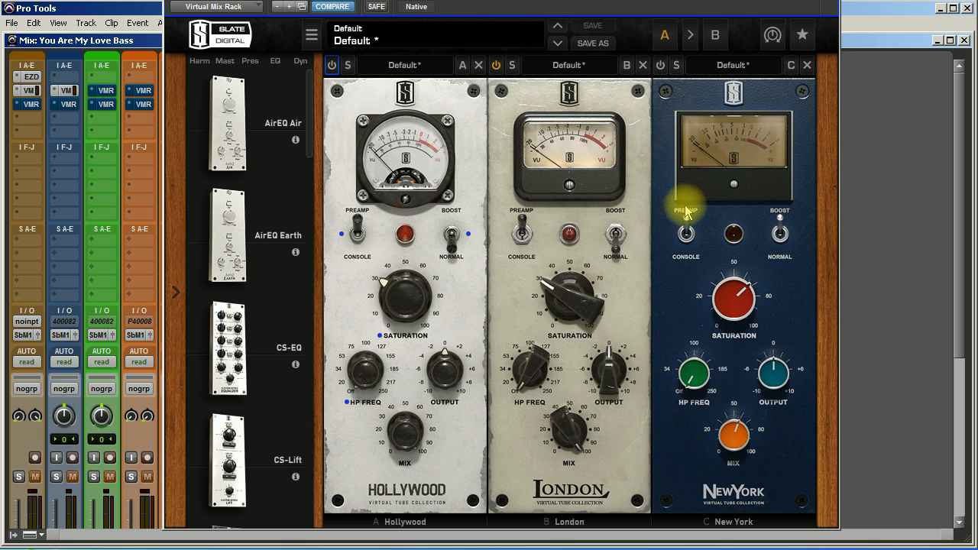
pyautogui.click(617, 241)
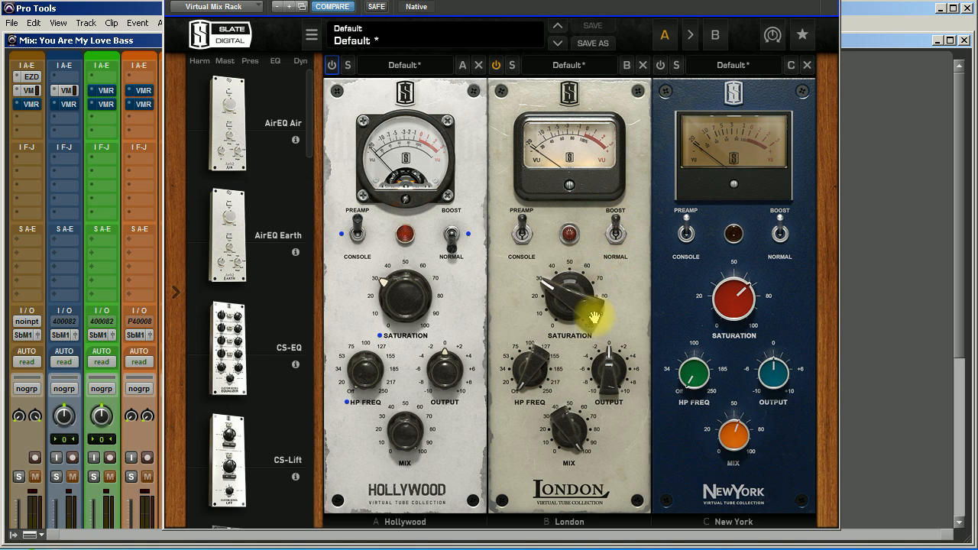
pyautogui.moveTo(576, 317); pyautogui.dragTo(570, 233)
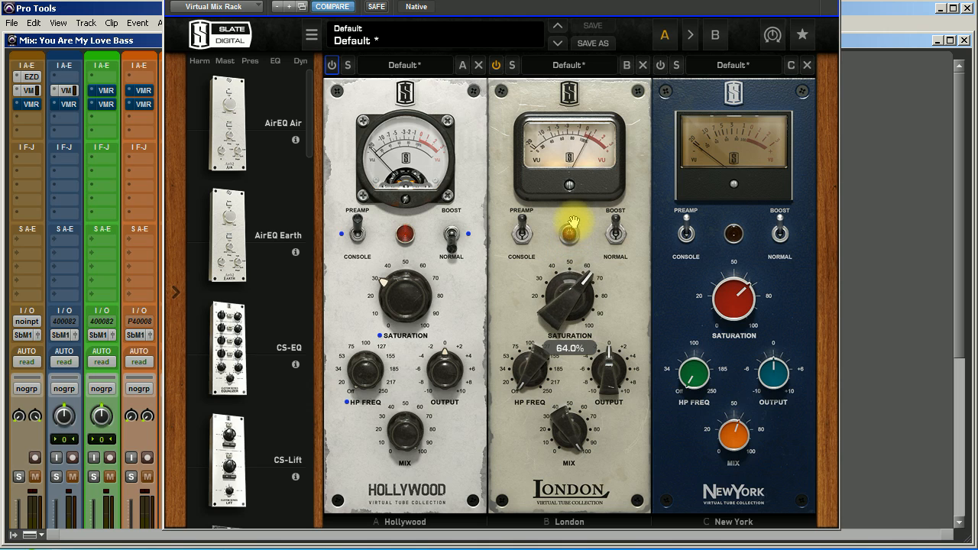
pyautogui.moveTo(572, 415); pyautogui.dragTo(567, 538)
pyautogui.moveTo(530, 358); pyautogui.dragTo(544, 262)
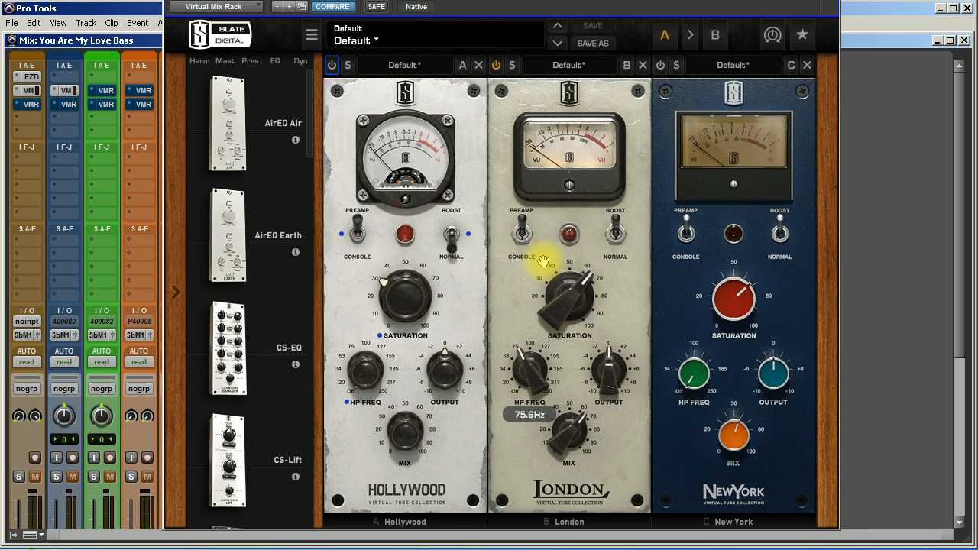
# Step: Compare the vocal with London off and on at 64.0% saturation, leaving it on
pyautogui.click(494, 66)
pyautogui.click(494, 65)
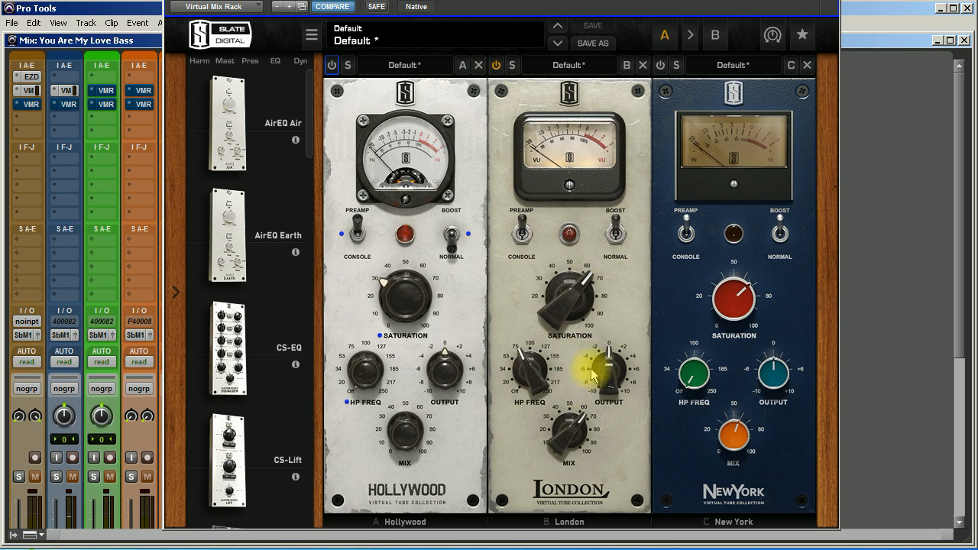
pyautogui.click(497, 66)
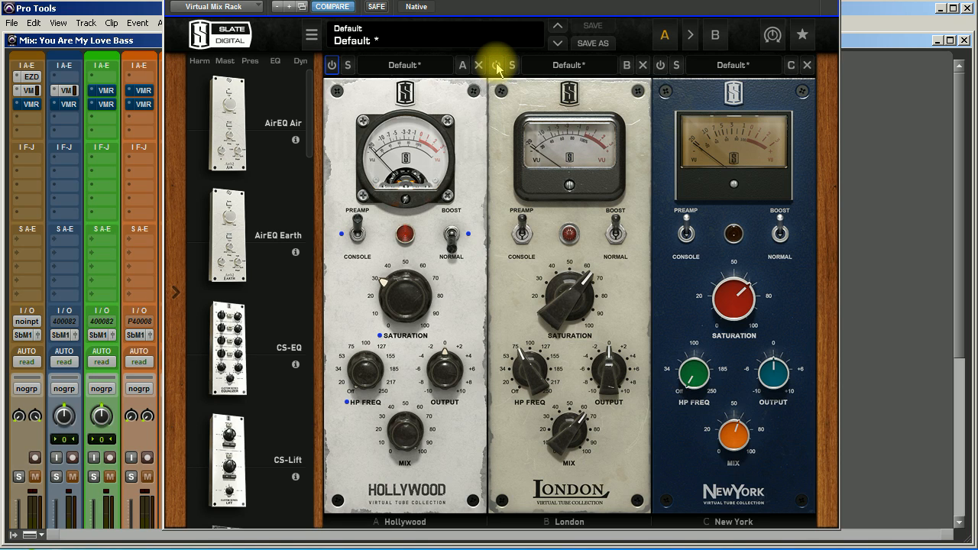
pyautogui.click(497, 65)
# Step: Fine-tune London to 60.0% saturation and 50.5% mix, checking the vocal with it off and on
pyautogui.moveTo(573, 306); pyautogui.dragTo(575, 319)
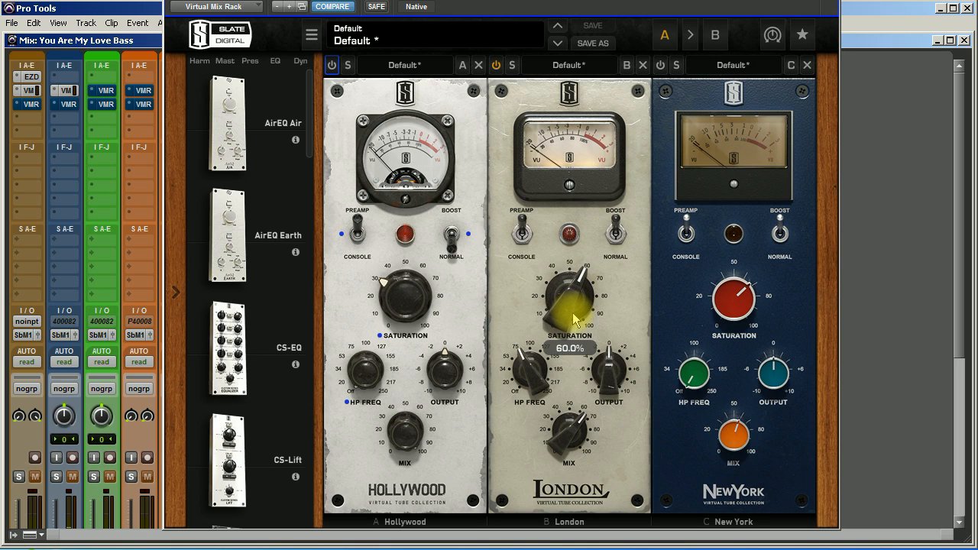
pyautogui.moveTo(571, 425); pyautogui.dragTo(570, 437)
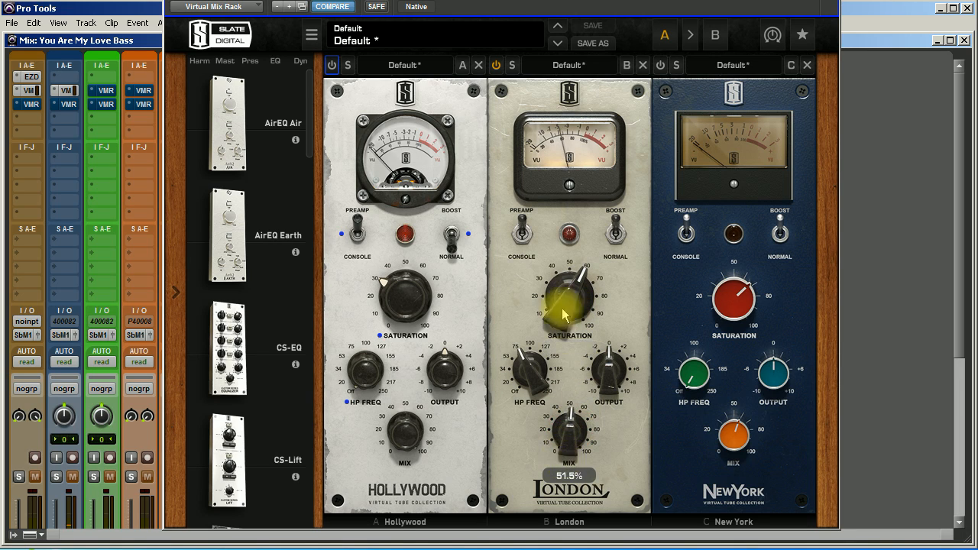
pyautogui.click(497, 66)
pyautogui.click(497, 65)
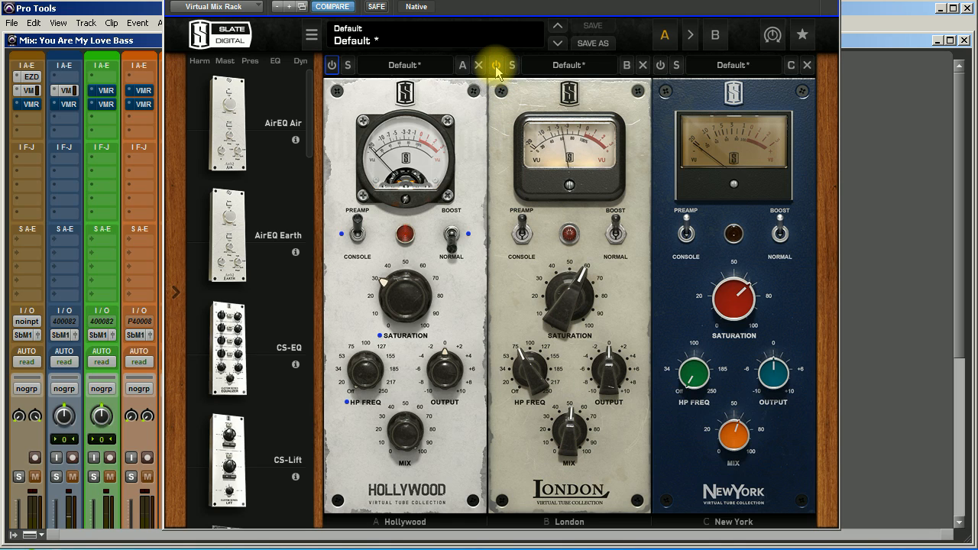
pyautogui.moveTo(568, 430); pyautogui.dragTo(570, 437)
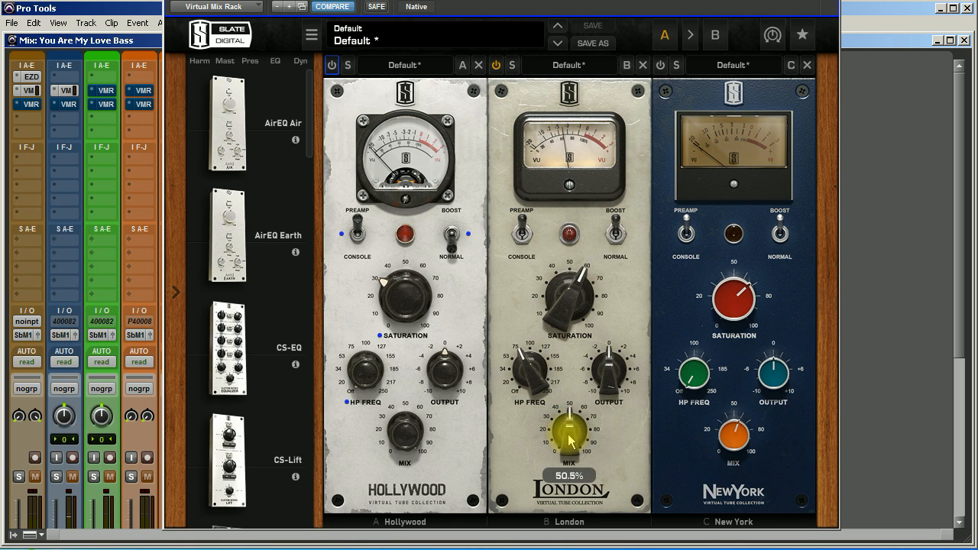
# Step: Compare the vocal with the adjusted London off and on, and leave it off
pyautogui.click(496, 65)
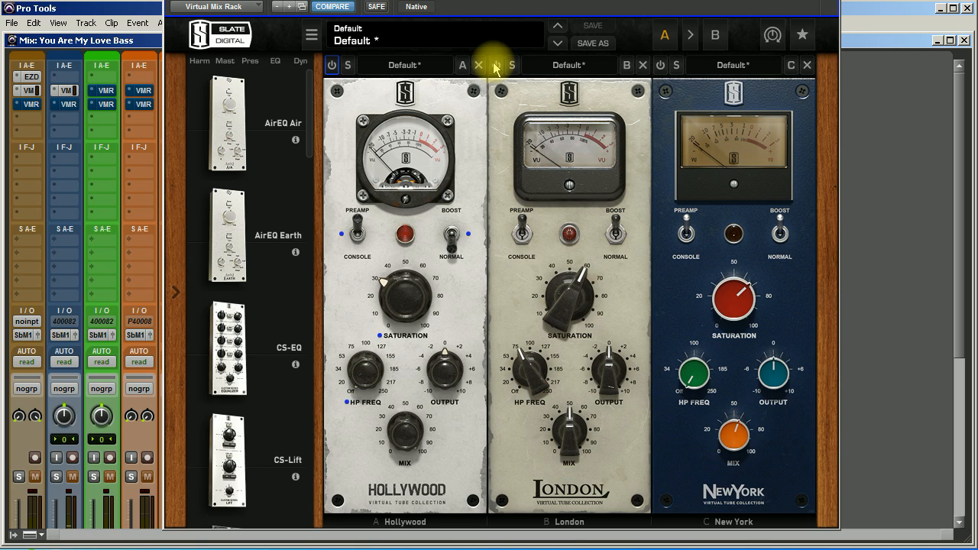
pyautogui.click(496, 65)
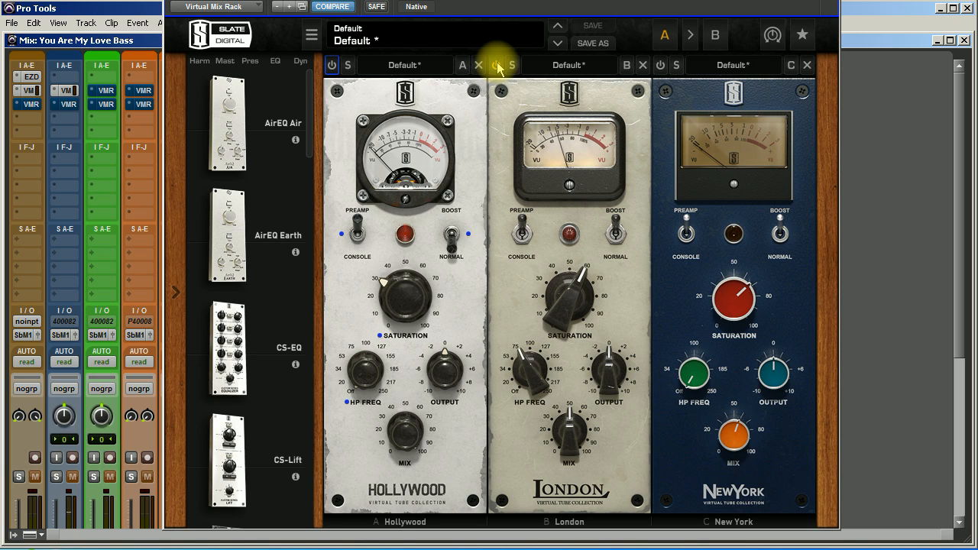
pyautogui.click(497, 67)
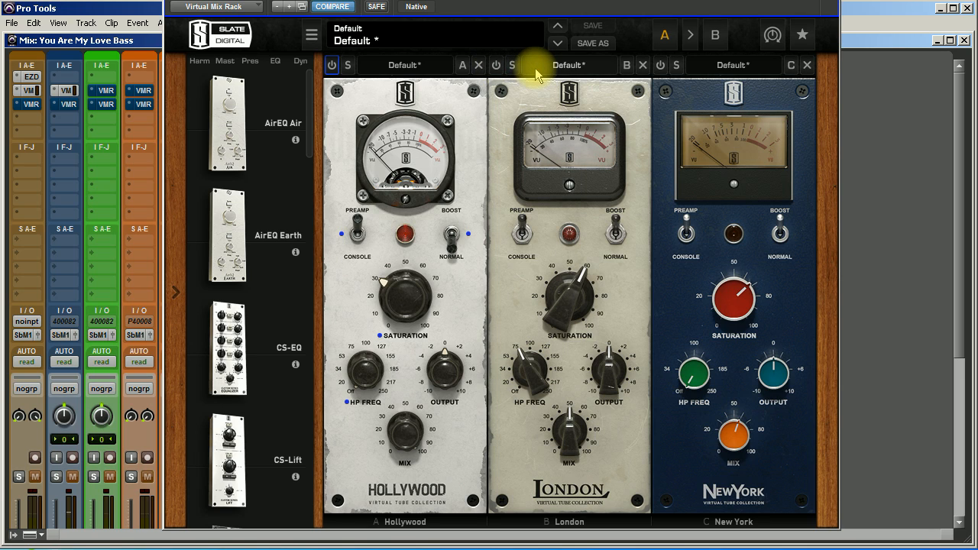
pyautogui.click(498, 66)
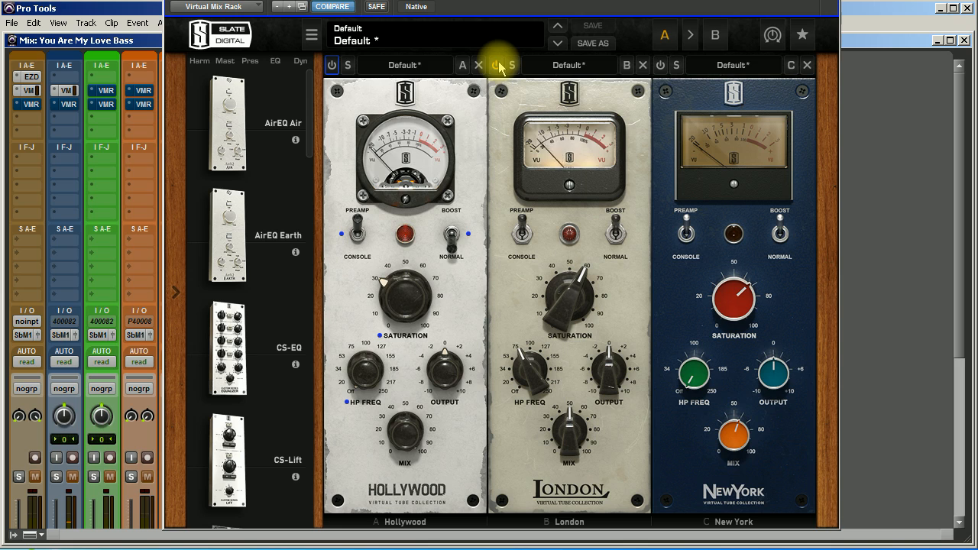
pyautogui.click(499, 67)
# Step: Enable Hollywood in Boost mode on the vocal with saturation at 100.0% and mix at 41.8%
pyautogui.click(331, 65)
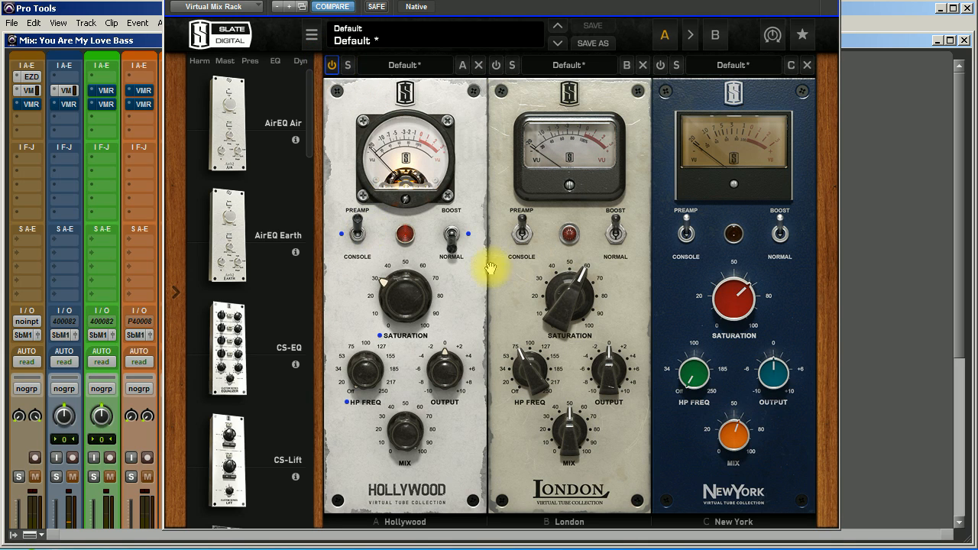
pyautogui.moveTo(397, 307); pyautogui.dragTo(403, 246)
pyautogui.moveTo(404, 430); pyautogui.dragTo(360, 525)
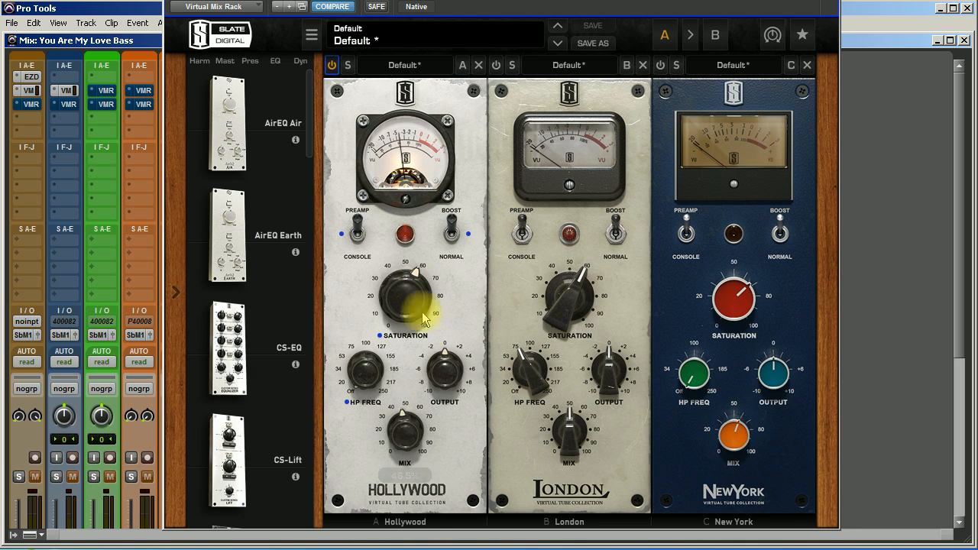
pyautogui.moveTo(404, 295); pyautogui.dragTo(404, 225)
pyautogui.moveTo(405, 435); pyautogui.dragTo(411, 262)
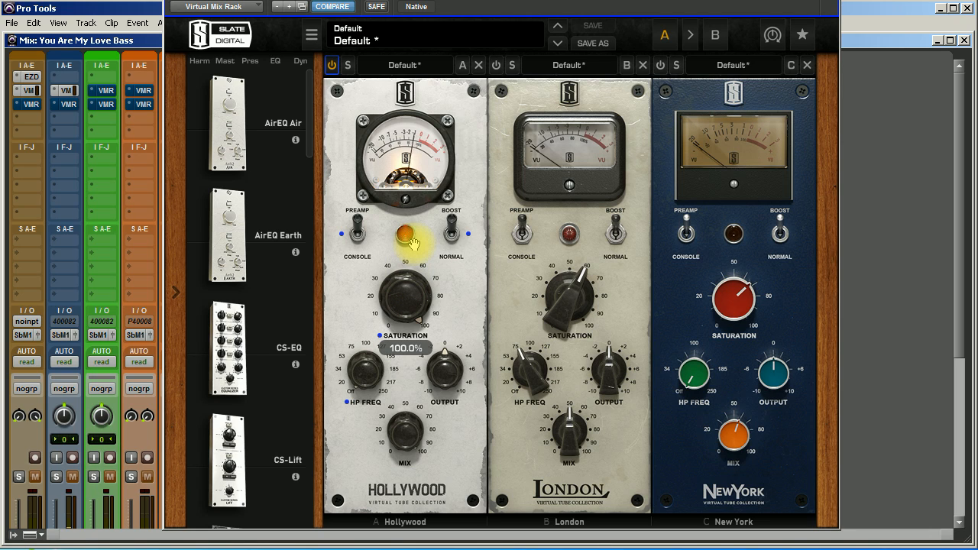
pyautogui.moveTo(429, 423); pyautogui.dragTo(416, 548)
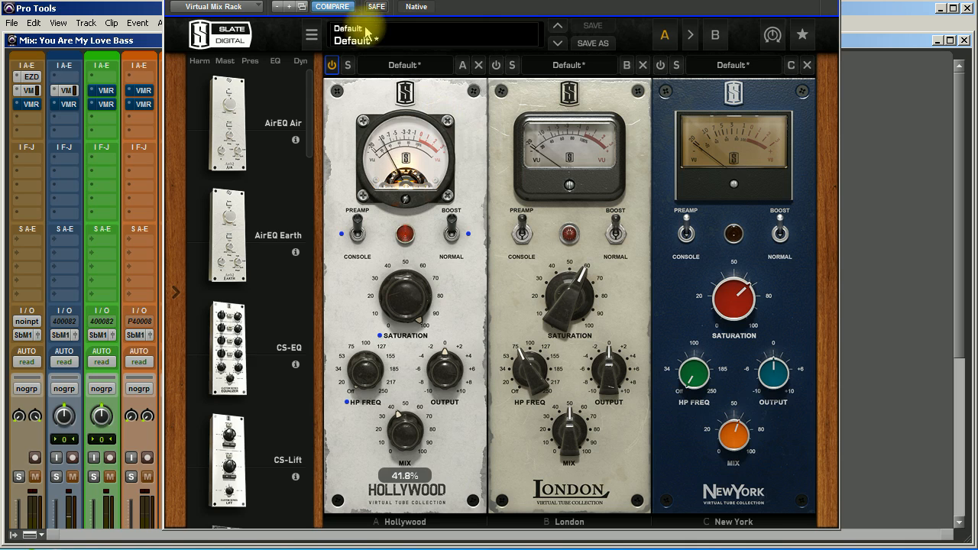
# Step: Compare the vocal with the fully saturated Hollywood off and on, leaving it on
pyautogui.click(329, 65)
pyautogui.click(330, 66)
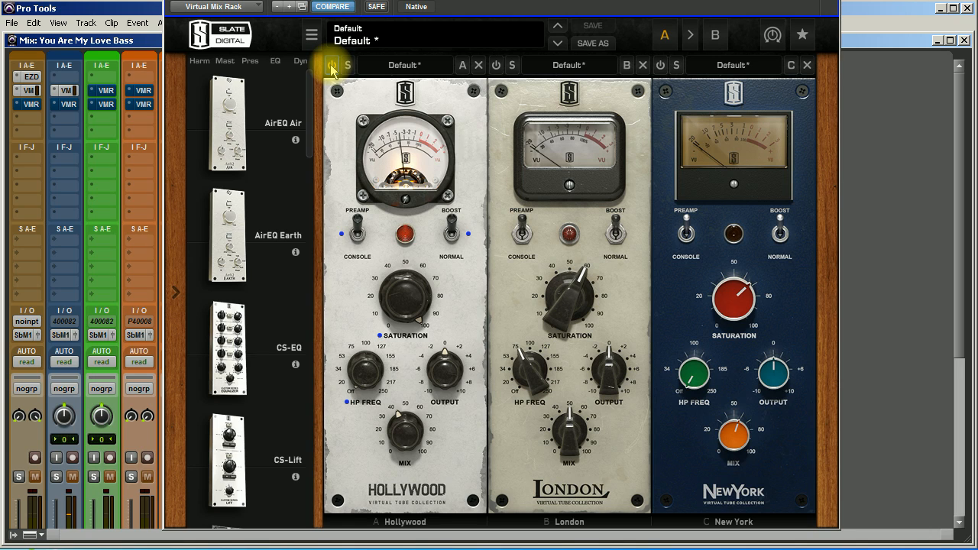
pyautogui.click(332, 67)
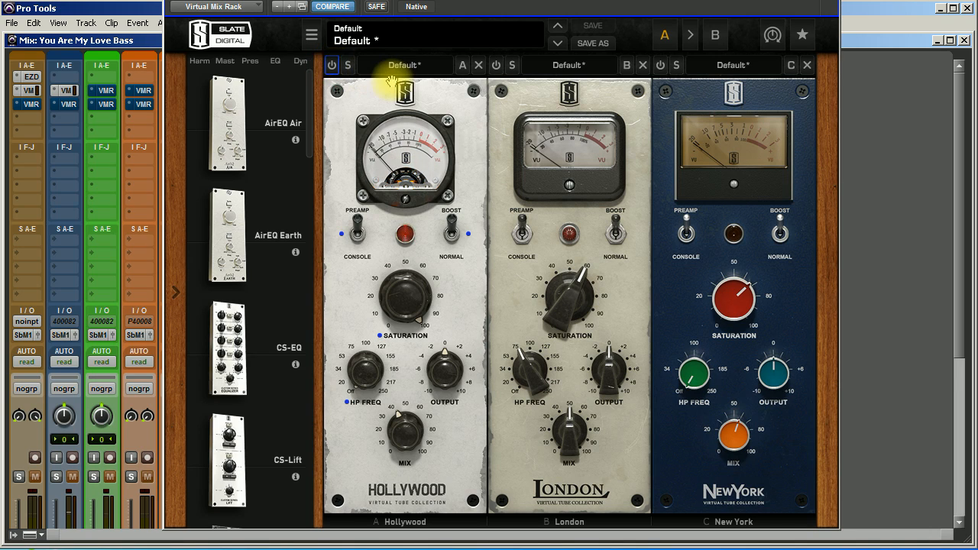
pyautogui.click(333, 66)
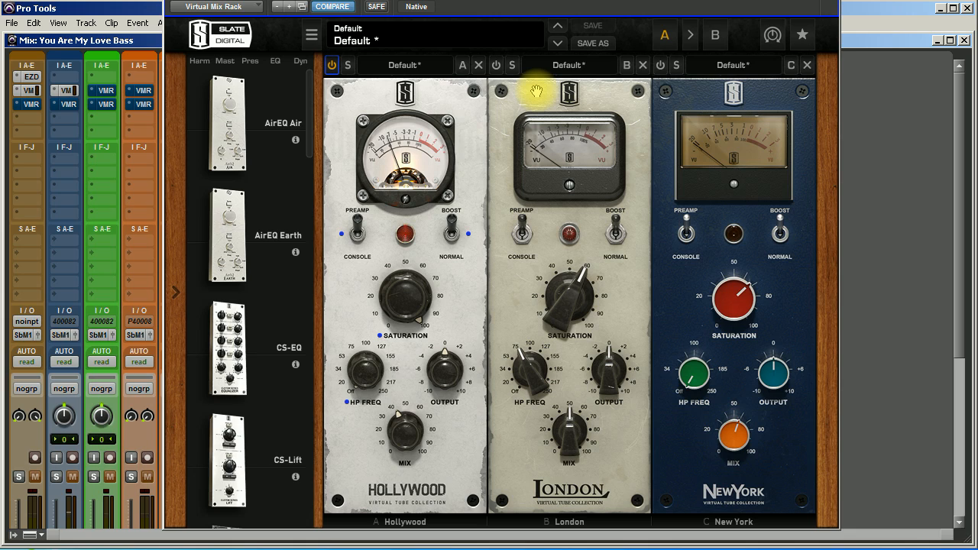
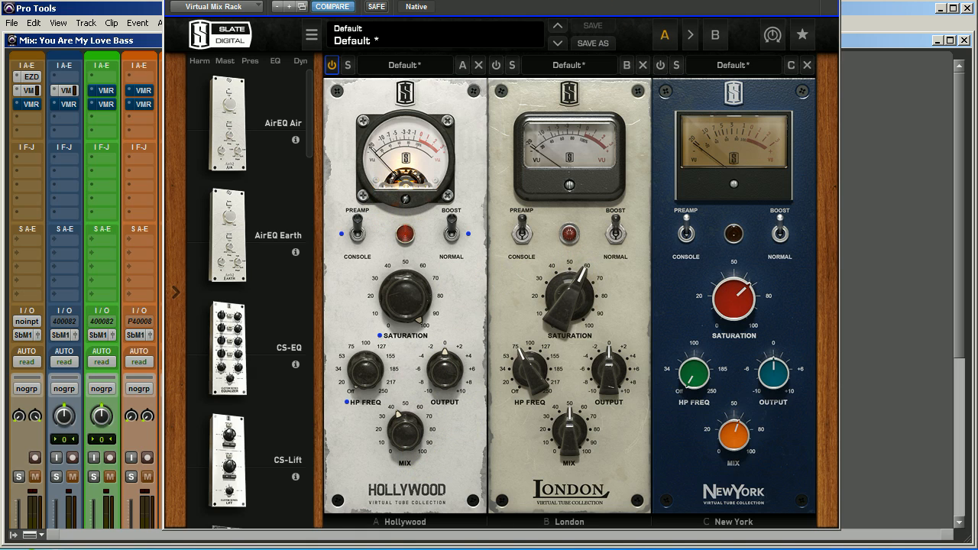
# Step: Close the vocal's insert, solo the sixth track instead during playback, and open that track's Virtual Mix Rack insert
pyautogui.moveTo(489, 2); pyautogui.dragTo(551, 0)
pyautogui.hotkey('ctrl', 'w')
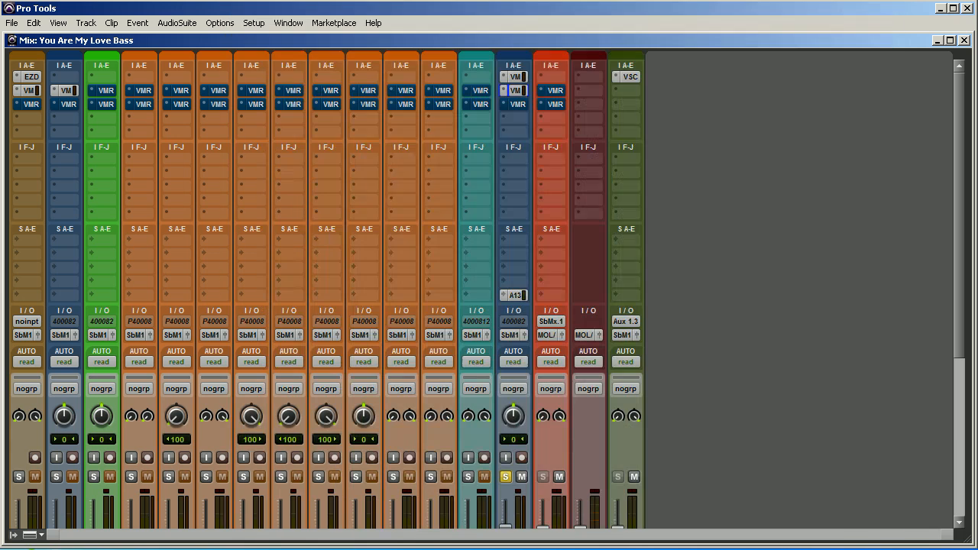
pyautogui.scroll(-3, 290, 463)
pyautogui.scroll(-1, 284, 476)
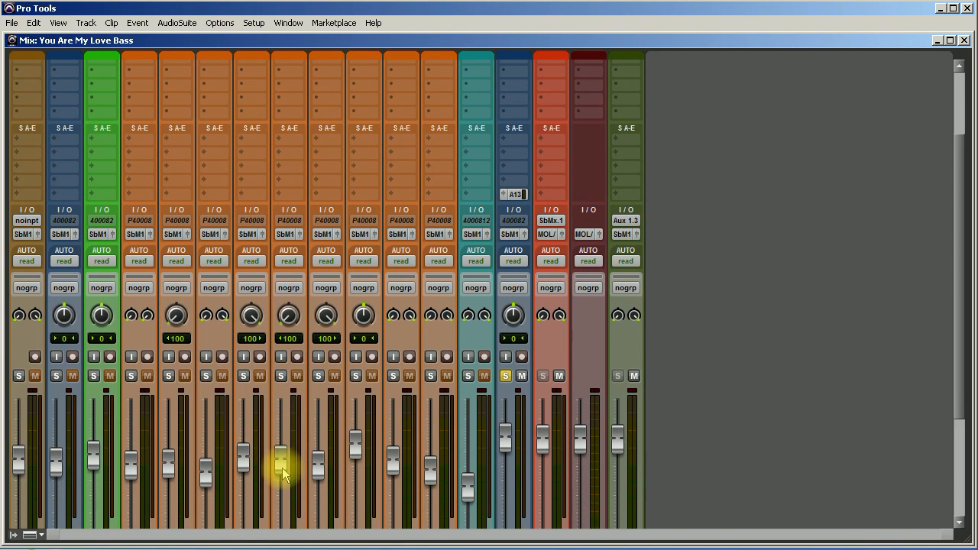
pyautogui.click(205, 376)
pyautogui.press('space')
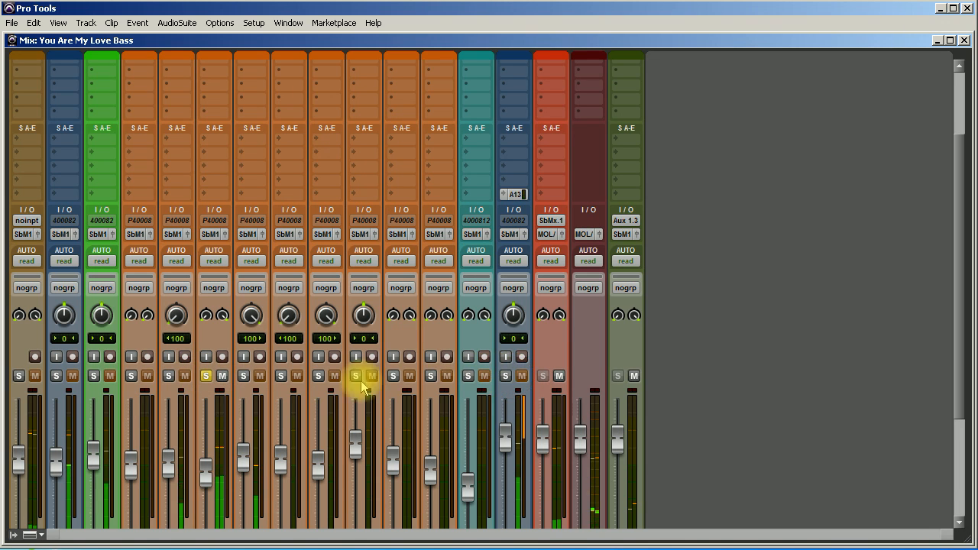
pyautogui.scroll(3, 245, 386)
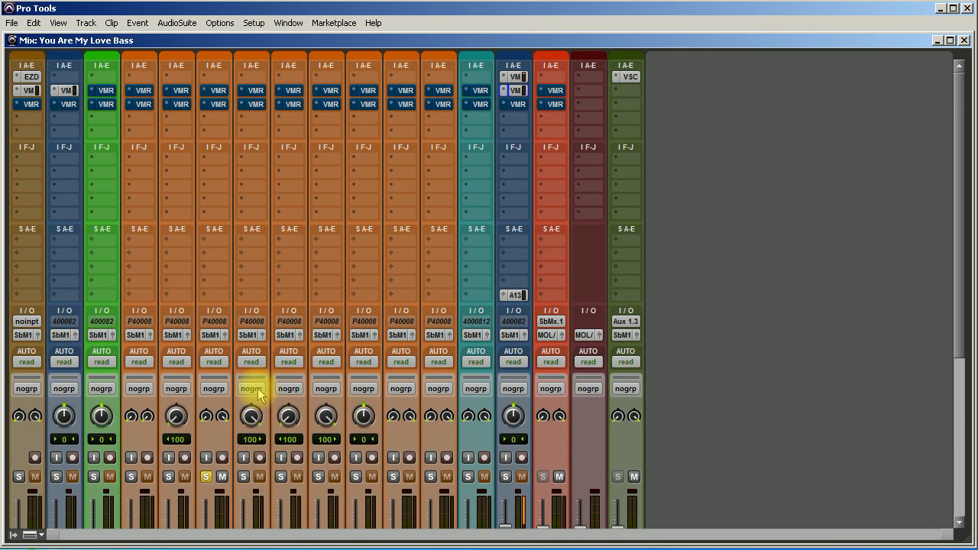
pyautogui.click(217, 104)
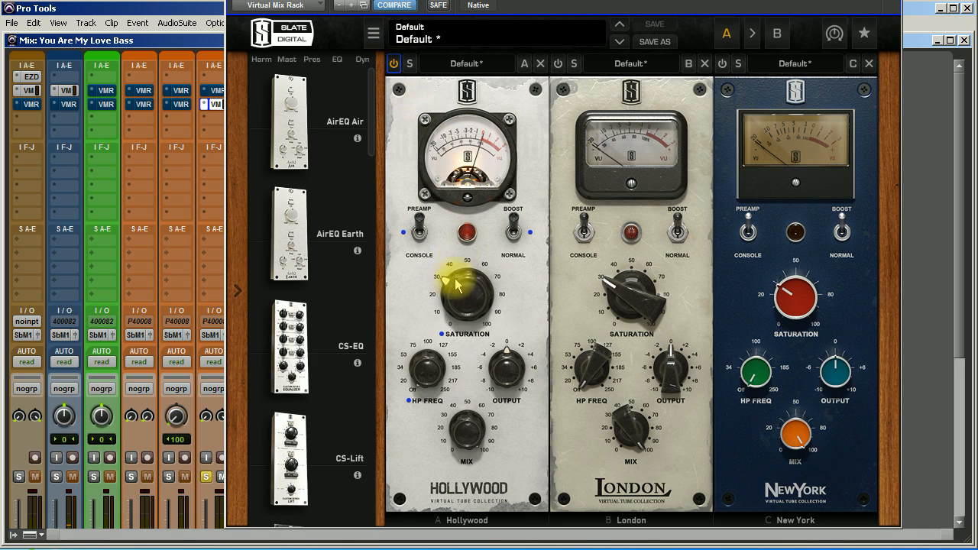
# Step: Set Hollywood's high-pass frequency to 91.8 Hz and saturation to about 65%, compare it off and on, and leave it off
pyautogui.moveTo(461, 298)
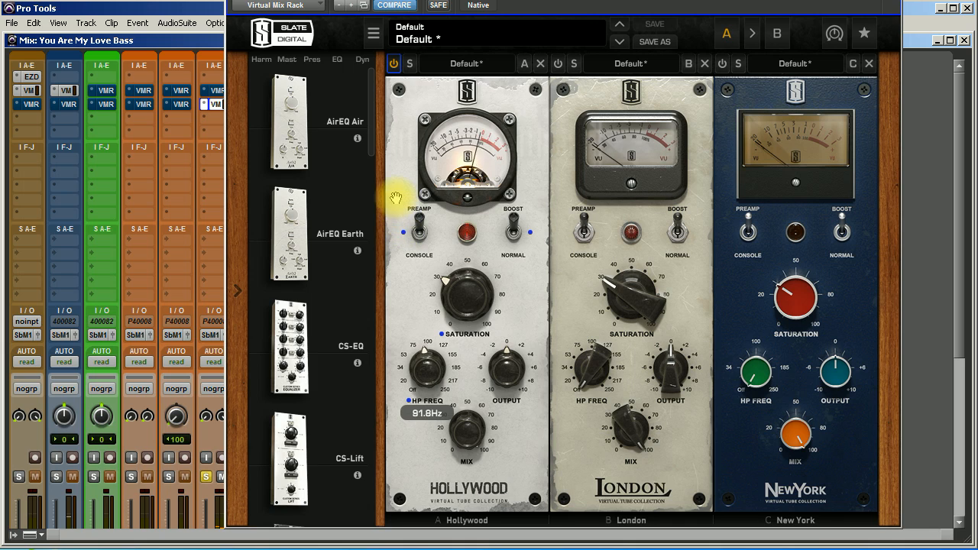
pyautogui.click(395, 66)
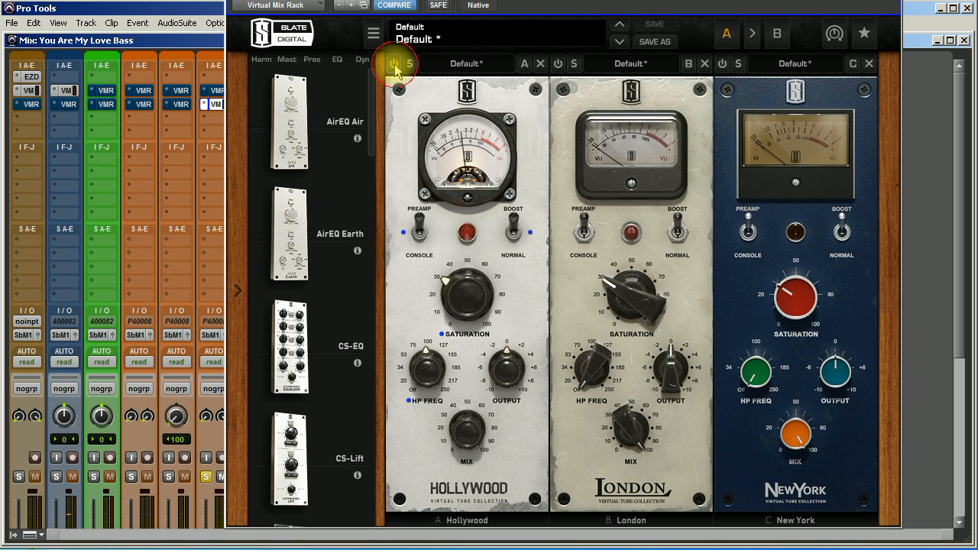
pyautogui.moveTo(463, 295); pyautogui.dragTo(463, 193)
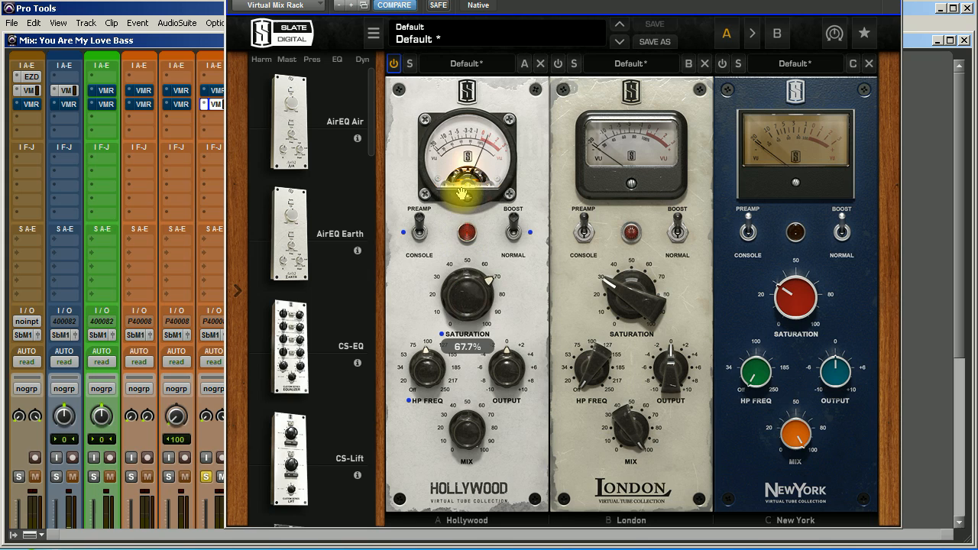
pyautogui.click(395, 67)
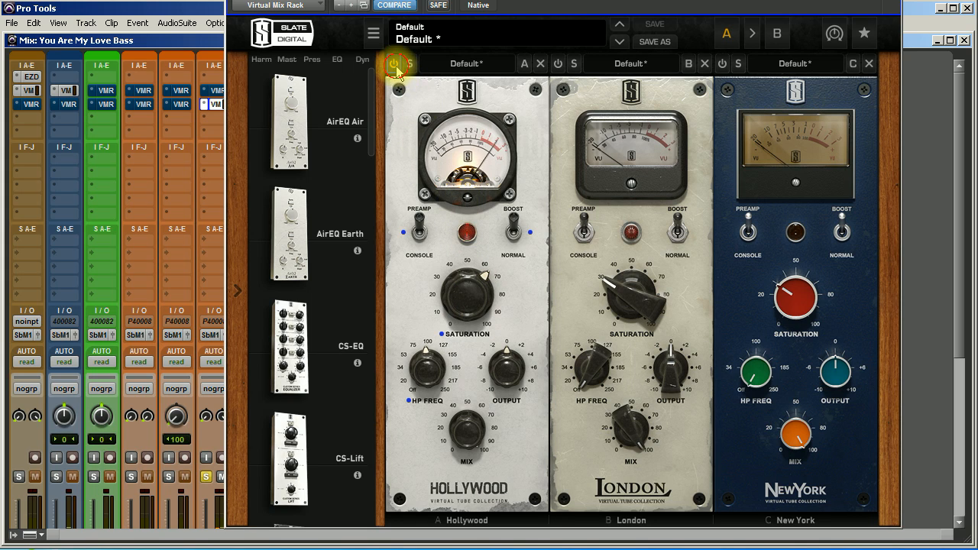
pyautogui.click(395, 66)
# Step: Enable London on the soloed track, raise its saturation to about 60%, and switch it off after listening
pyautogui.click(559, 63)
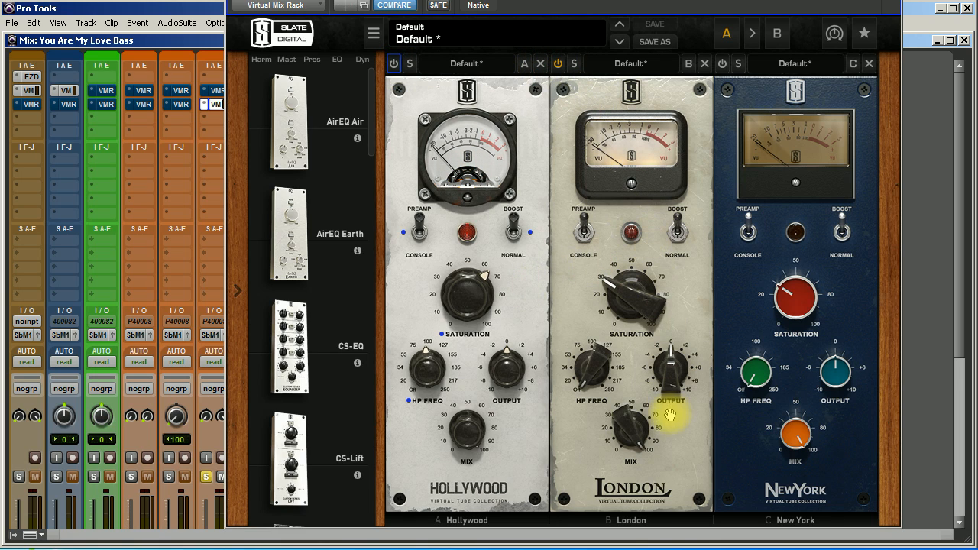
pyautogui.moveTo(642, 309)
pyautogui.moveTo(642, 309); pyautogui.dragTo(634, 222)
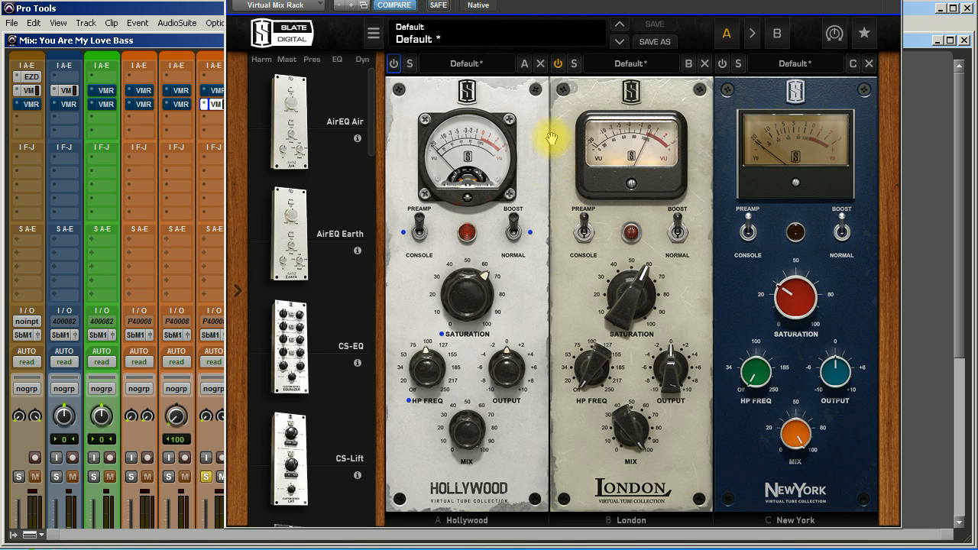
pyautogui.click(560, 66)
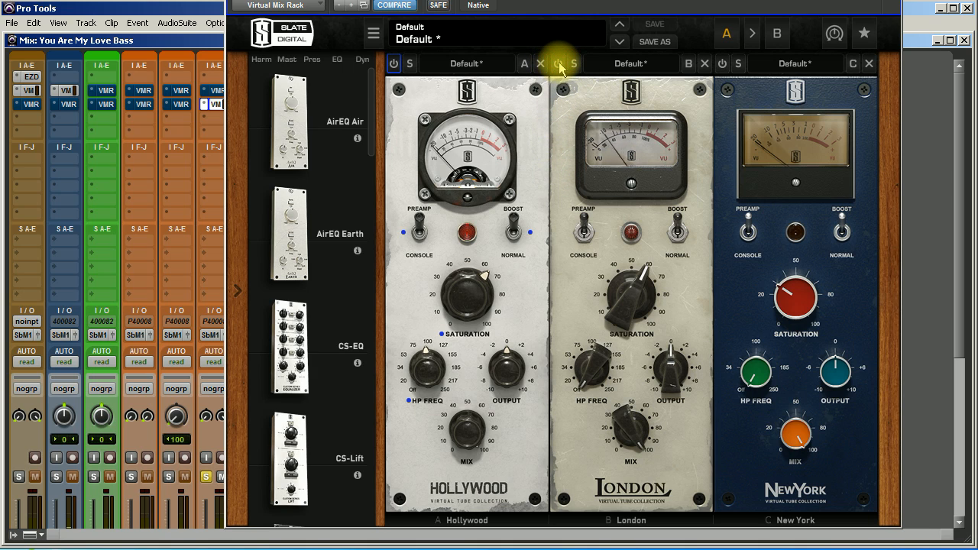
# Step: Compare Hollywood and London one after the other on the soloed track, leaving both off
pyautogui.click(392, 66)
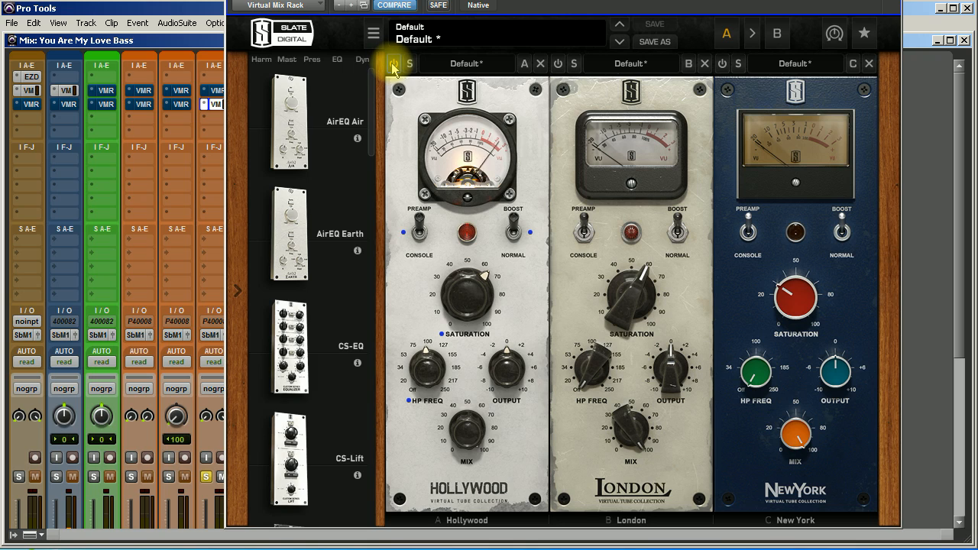
pyautogui.click(392, 64)
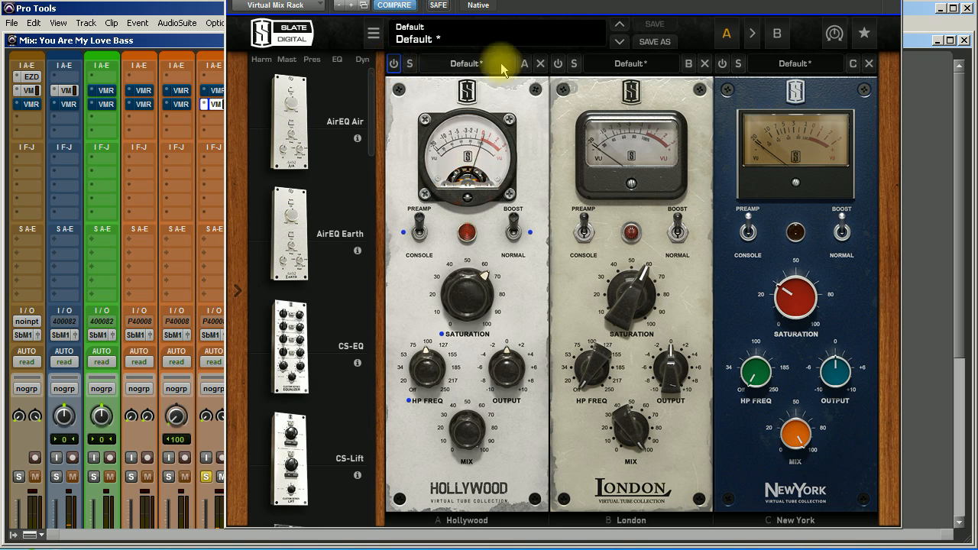
pyautogui.click(559, 65)
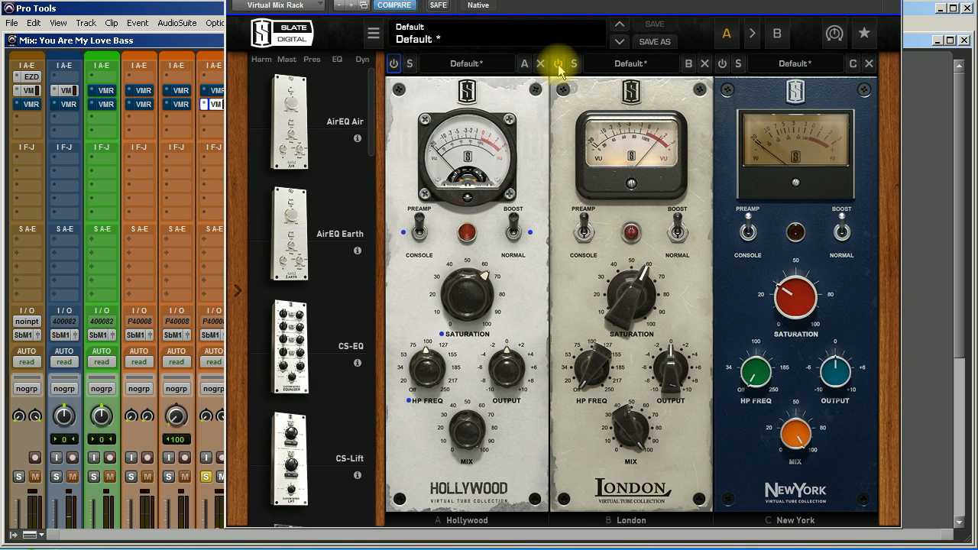
pyautogui.click(558, 65)
# Step: Enable New York with saturation raised to about 60%, compare it off and on, and leave it off
pyautogui.click(723, 66)
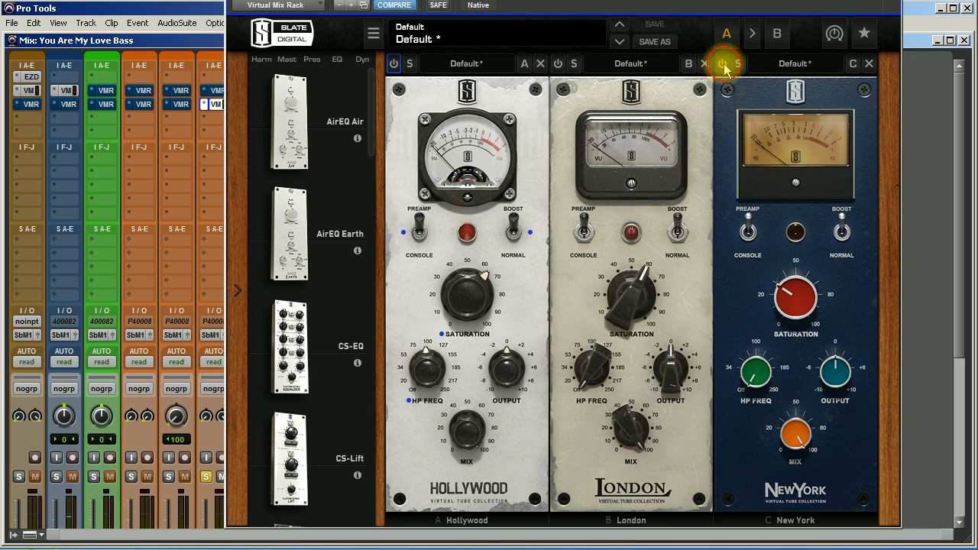
pyautogui.moveTo(789, 308); pyautogui.dragTo(787, 252)
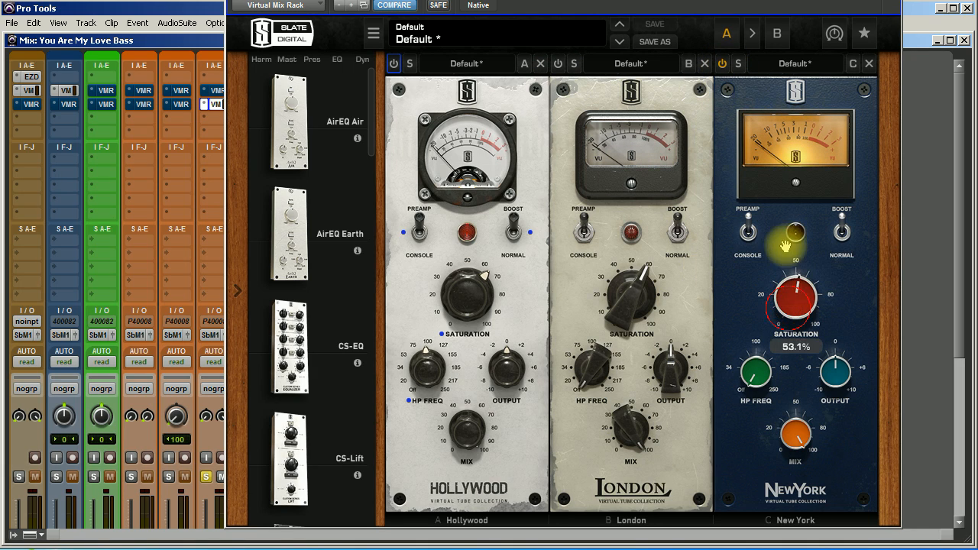
pyautogui.click(724, 67)
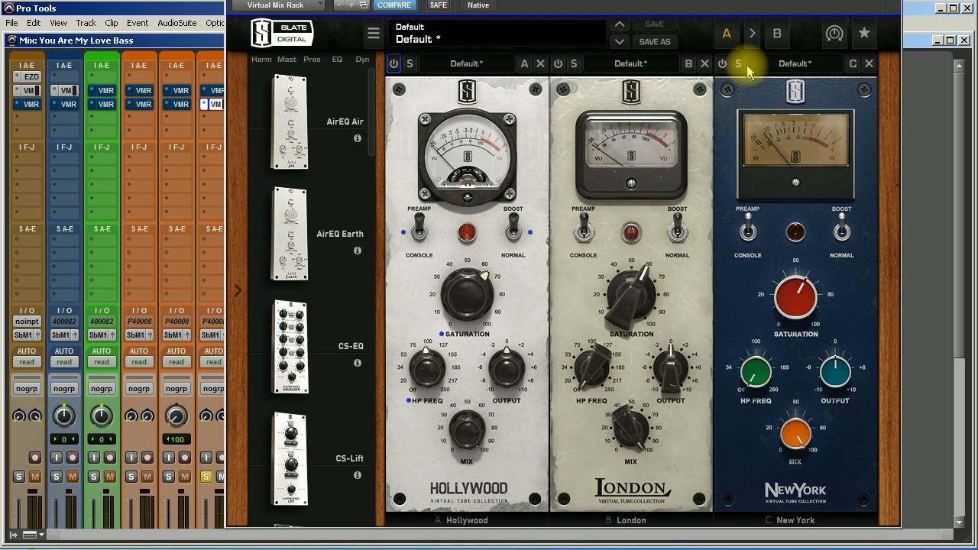
pyautogui.click(724, 67)
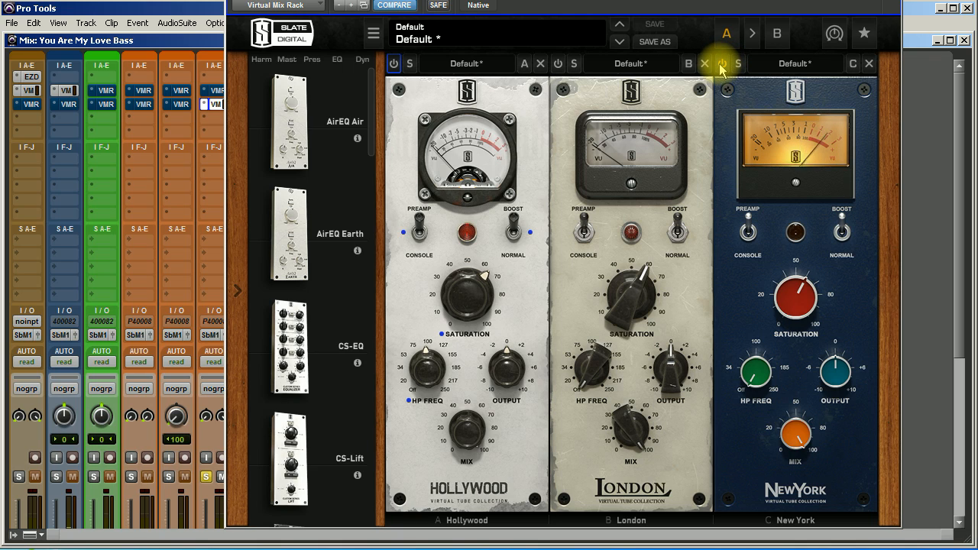
pyautogui.click(721, 66)
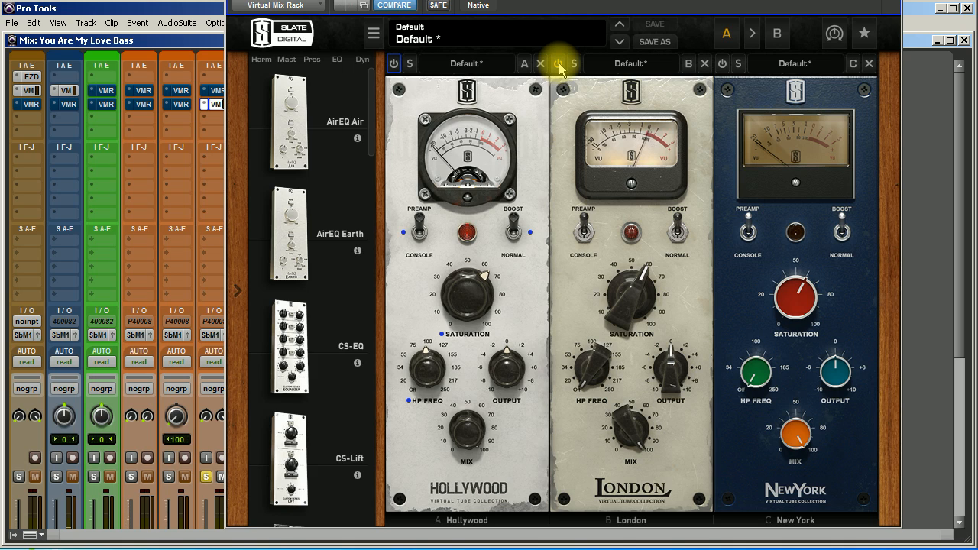
# Step: Listen to London and Hollywood separately once more on the same track, leaving all three modules off
pyautogui.click(559, 66)
pyautogui.click(399, 66)
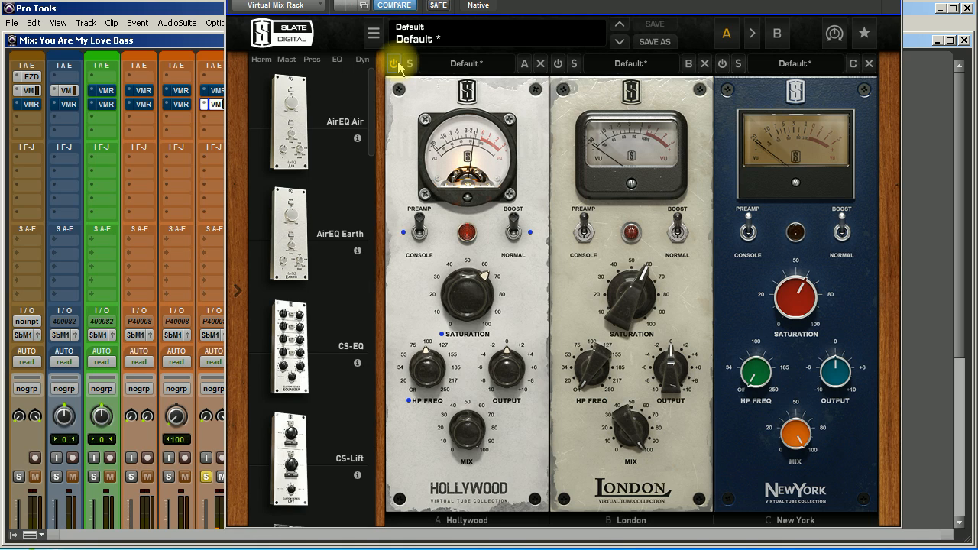
pyautogui.click(394, 64)
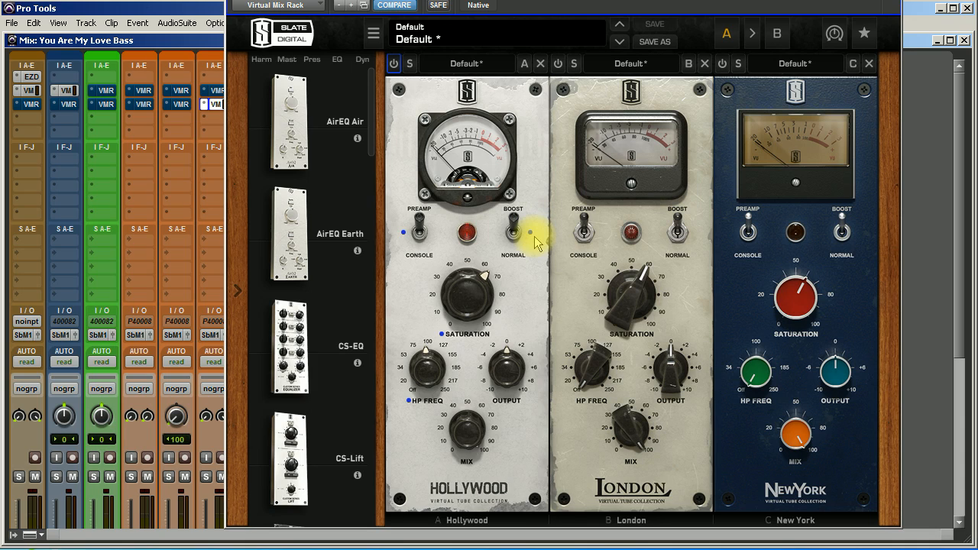
pyautogui.click(518, 254)
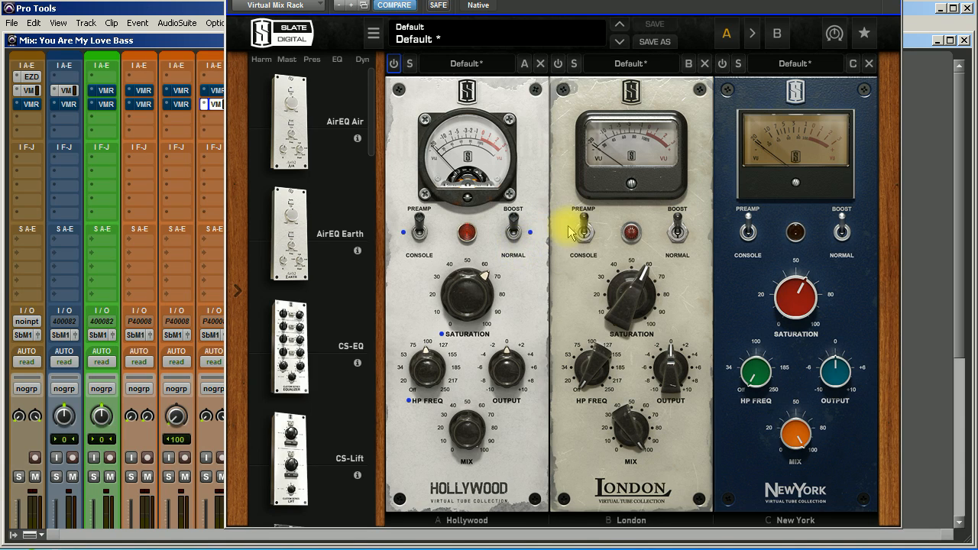